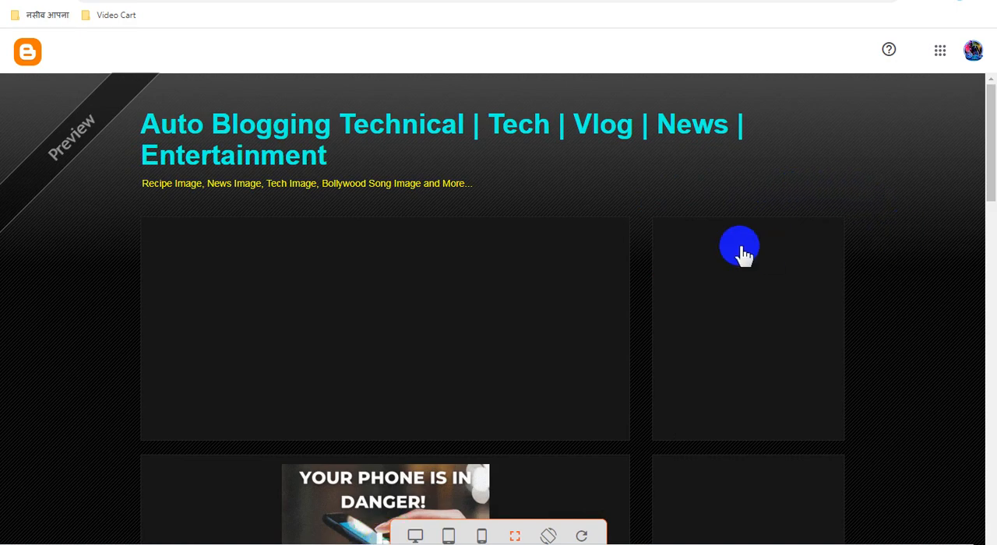
Step: Look through the blog post preview, including the ad blocks, download section and Popular Recipe Images list
{"action": "scroll", "coordinate": [696, 236], "scroll_direction": "down", "scroll_amount": 5}
{"action": "scroll", "coordinate": [753, 237], "scroll_direction": "down", "scroll_amount": 1}
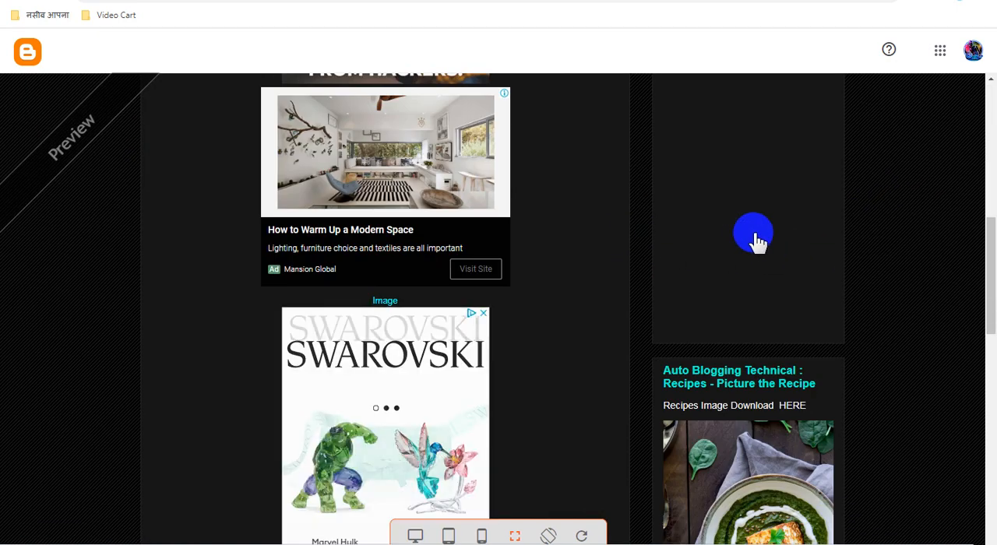
{"action": "scroll", "coordinate": [755, 239], "scroll_direction": "down", "scroll_amount": 8}
{"action": "scroll", "coordinate": [762, 238], "scroll_direction": "down", "scroll_amount": 3}
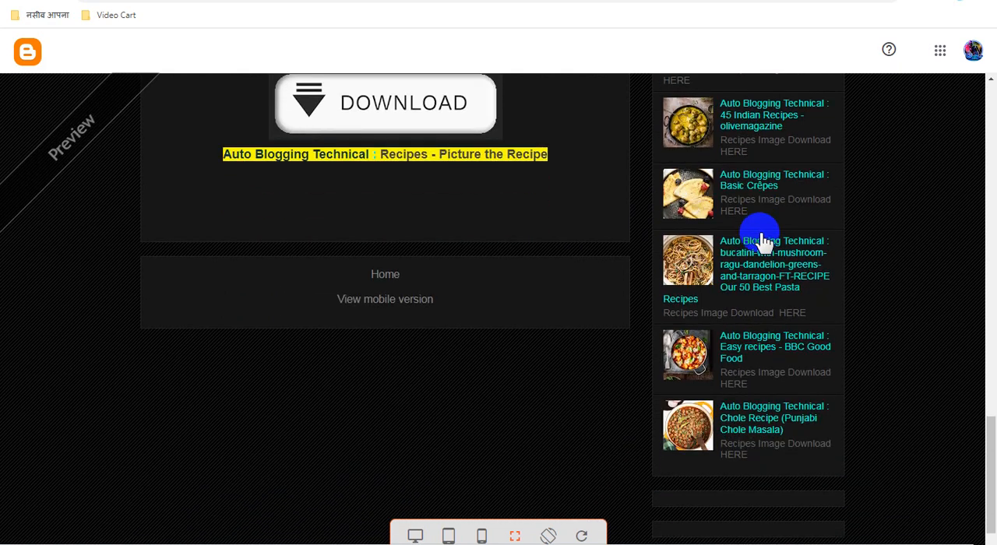
{"action": "scroll", "coordinate": [762, 236], "scroll_direction": "up", "scroll_amount": 3}
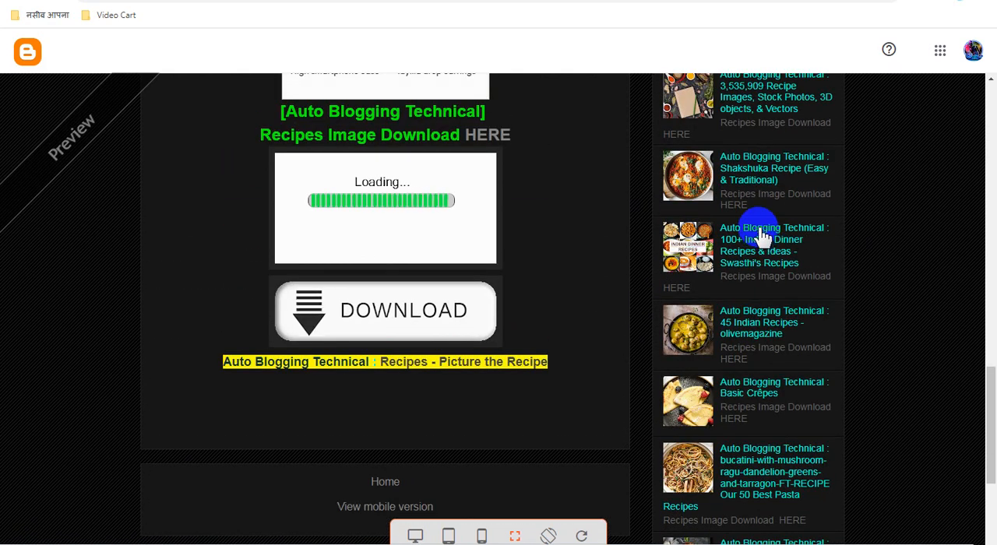
{"action": "scroll", "coordinate": [759, 232], "scroll_direction": "up", "scroll_amount": 1}
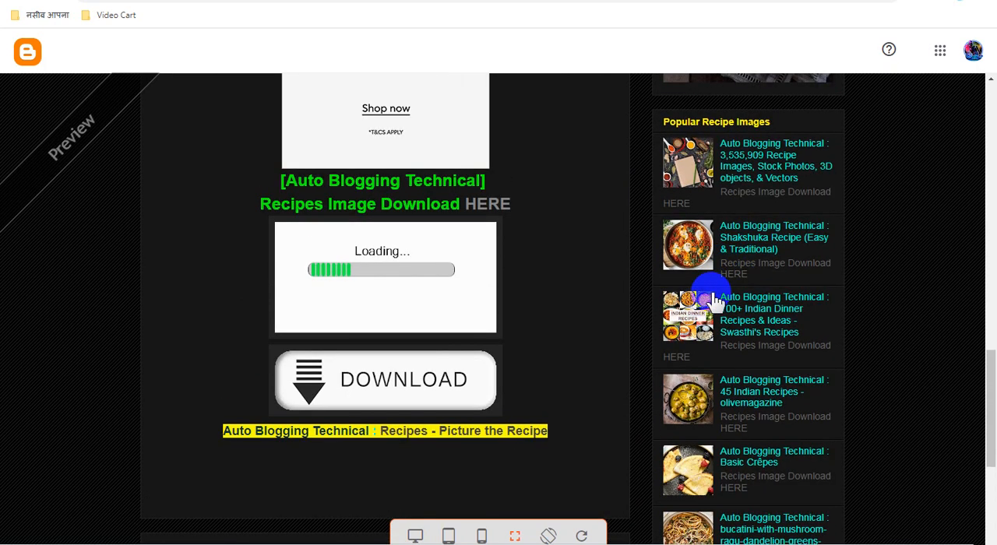
{"action": "scroll", "coordinate": [713, 300], "scroll_direction": "up", "scroll_amount": 2}
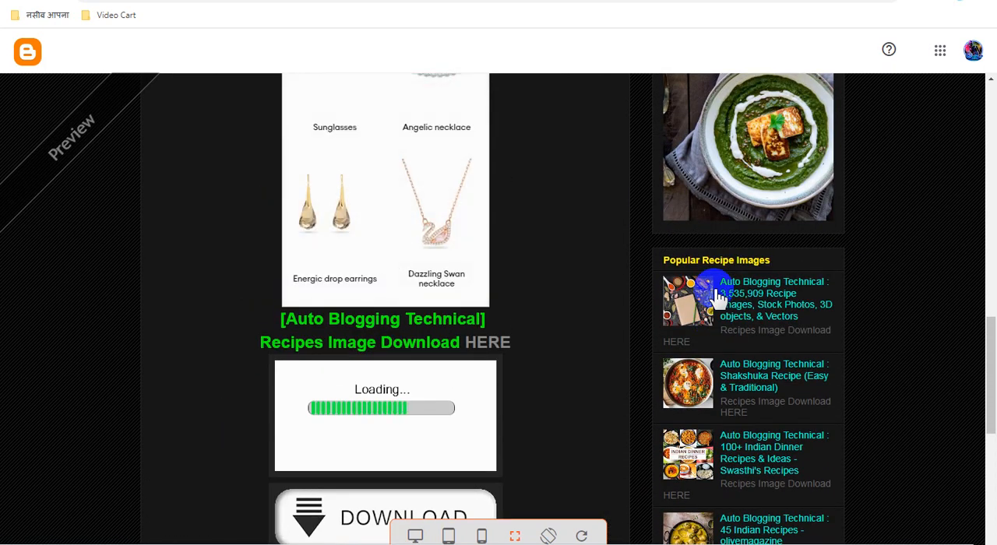
{"action": "scroll", "coordinate": [718, 297], "scroll_direction": "up", "scroll_amount": 3}
{"action": "scroll", "coordinate": [718, 298], "scroll_direction": "up", "scroll_amount": 4}
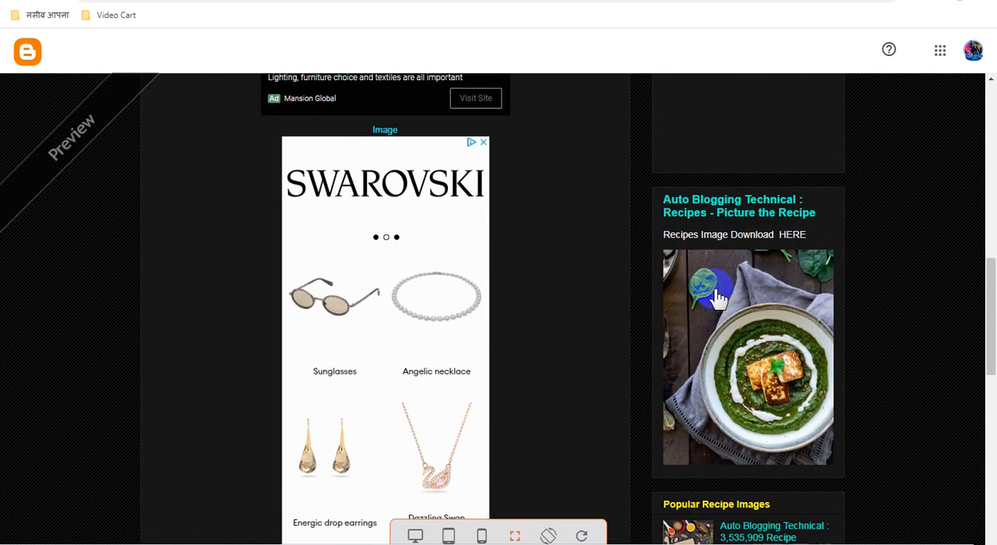
{"action": "scroll", "coordinate": [718, 298], "scroll_direction": "up", "scroll_amount": 6}
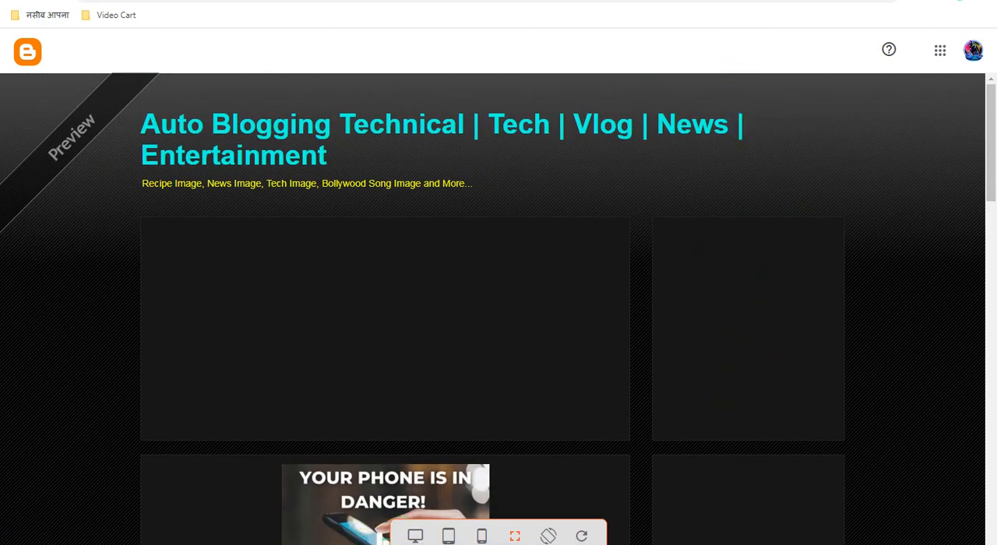
Step: Open the draft post "Image [ Auto Blogging Technical ] Recipes Image Download HERE" from the posts list in Compose view
{"action": "left_click", "coordinate": [702, 1]}
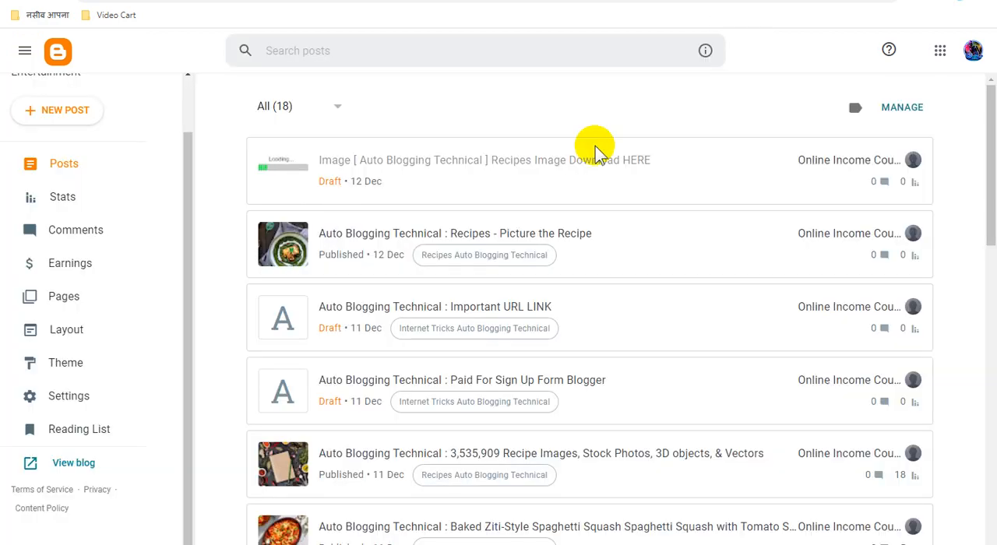
{"action": "left_click", "coordinate": [526, 166]}
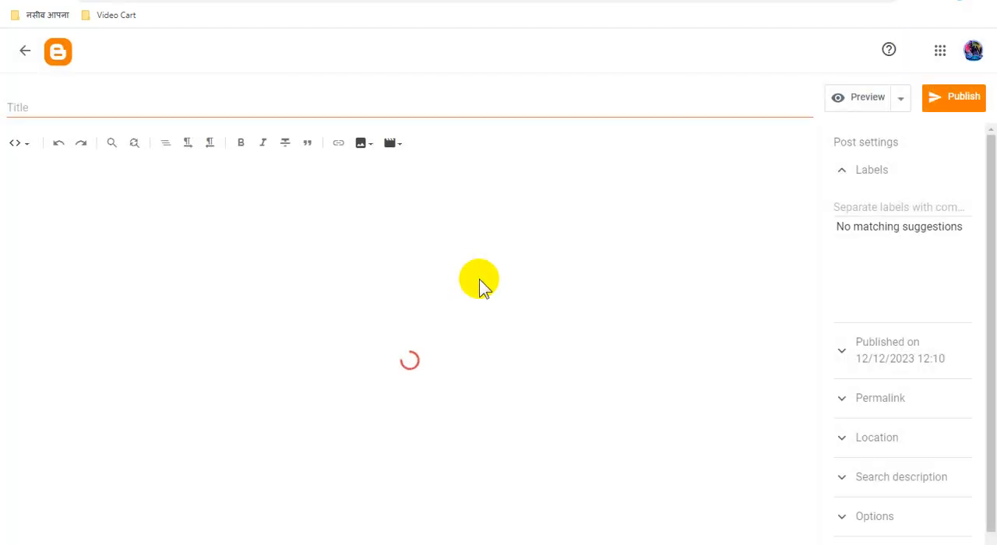
{"action": "left_click", "coordinate": [25, 54]}
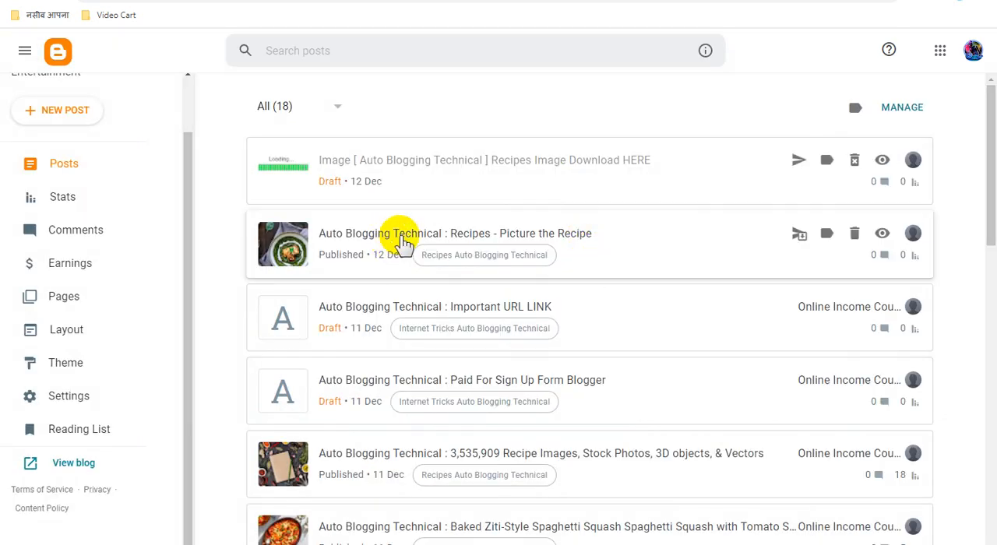
{"action": "left_click", "coordinate": [515, 161]}
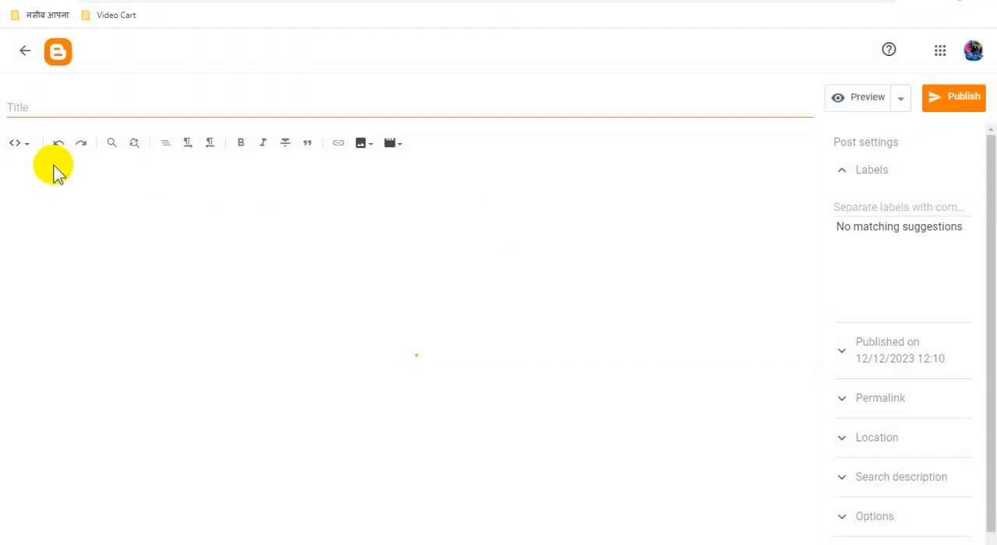
{"action": "left_click", "coordinate": [26, 152]}
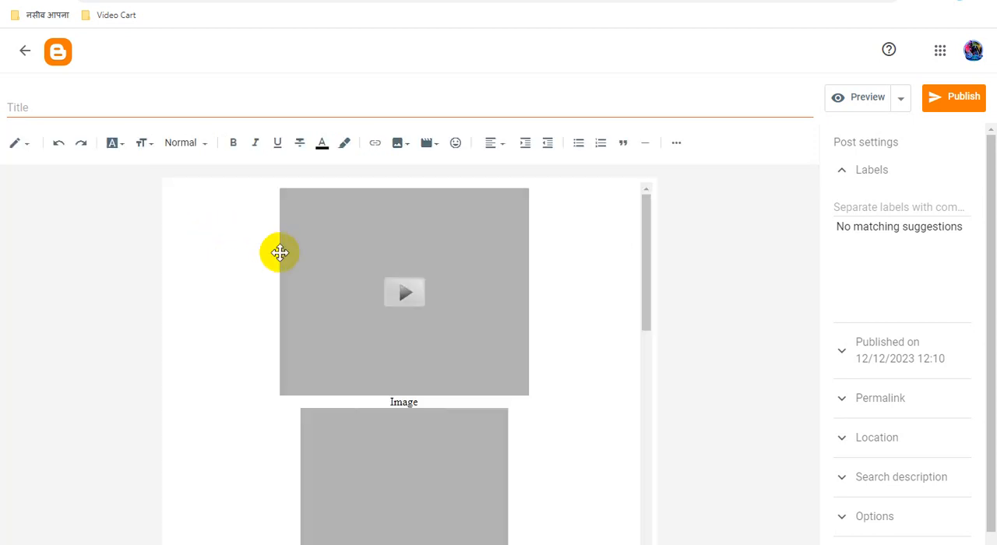
Step: Delete the placeholder text "Image" between the two grey embed blocks
{"action": "scroll", "coordinate": [574, 347], "scroll_direction": "down", "scroll_amount": 1}
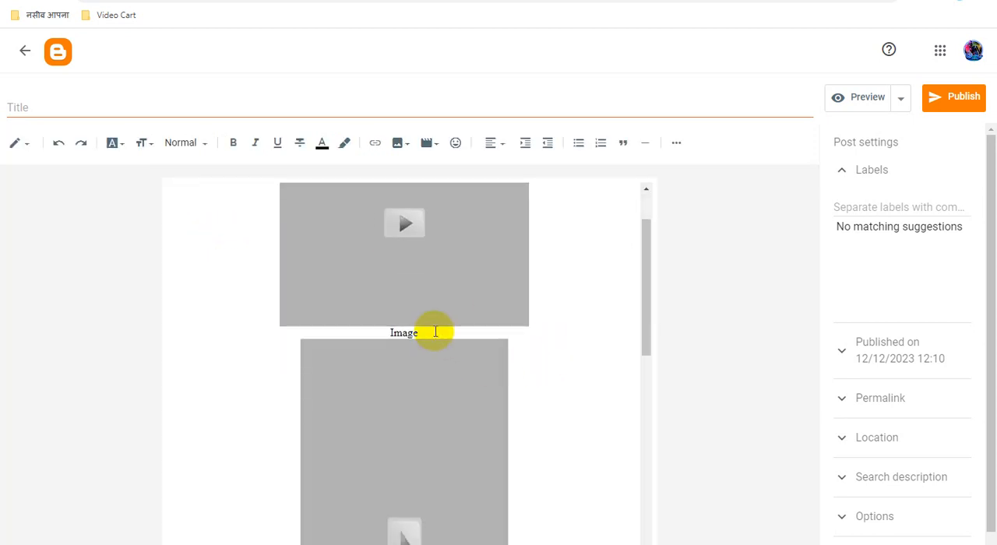
{"action": "left_click_drag", "start_coordinate": [435, 332], "coordinate": [382, 334]}
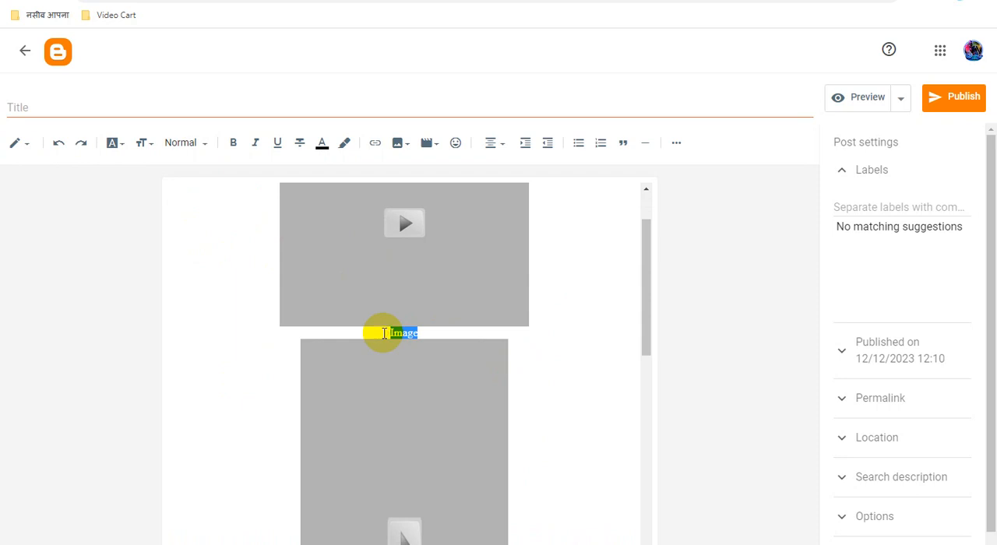
{"action": "key", "text": "BackSpace"}
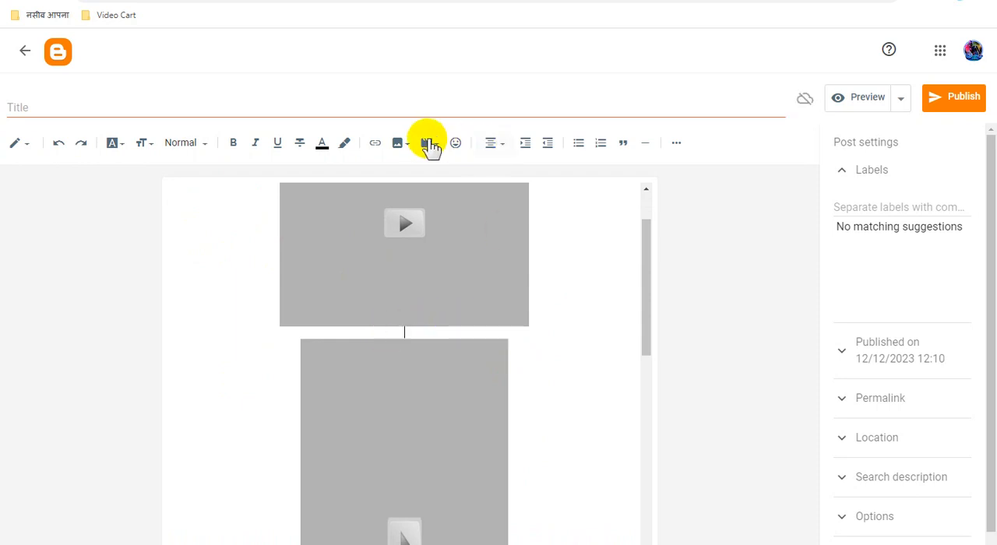
Step: Start an image upload from the computer and copy the name of "Pinch of Yum - A food blog with simple and tasty recipes.jpg" in folder 2
{"action": "left_click", "coordinate": [402, 145]}
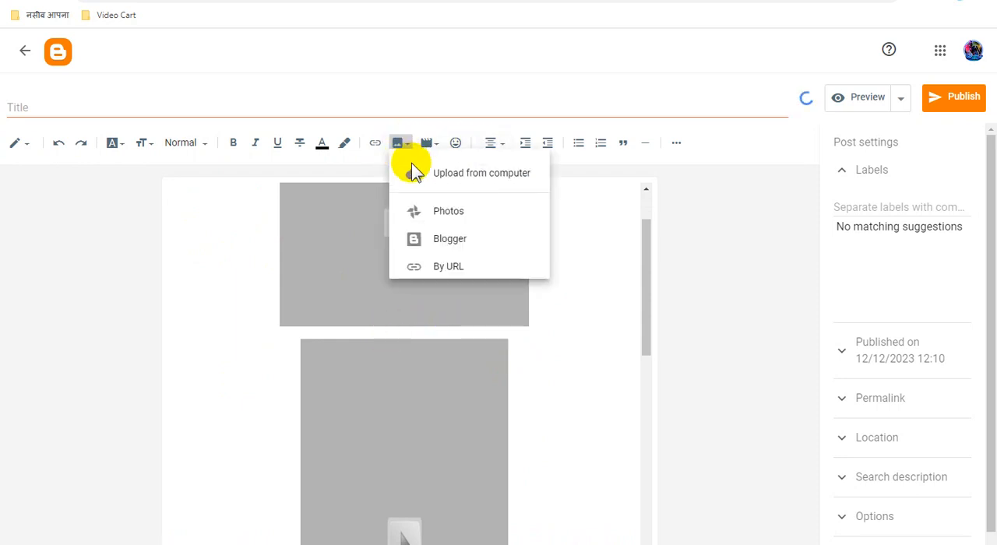
{"action": "left_click", "coordinate": [461, 183]}
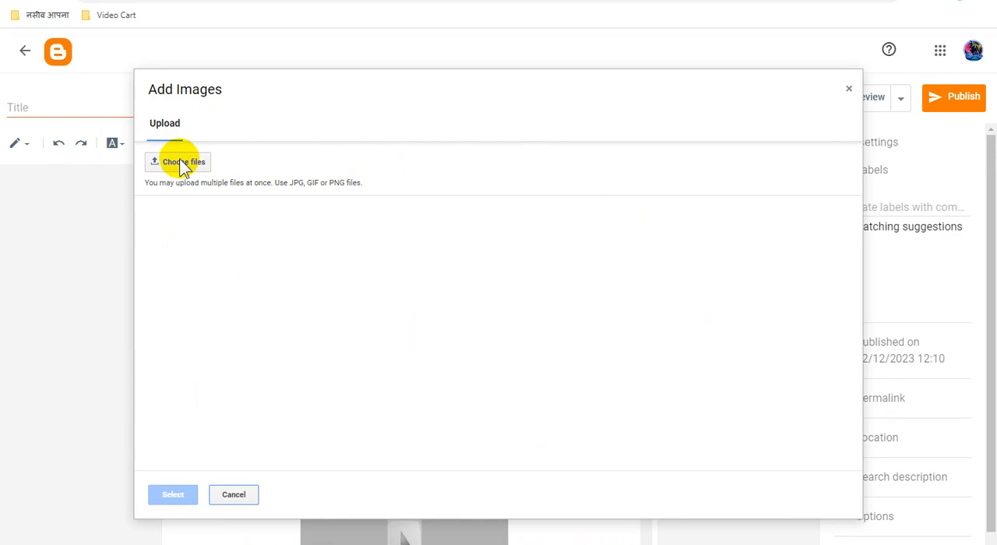
{"action": "left_click", "coordinate": [178, 161]}
{"action": "double_click", "coordinate": [240, 123]}
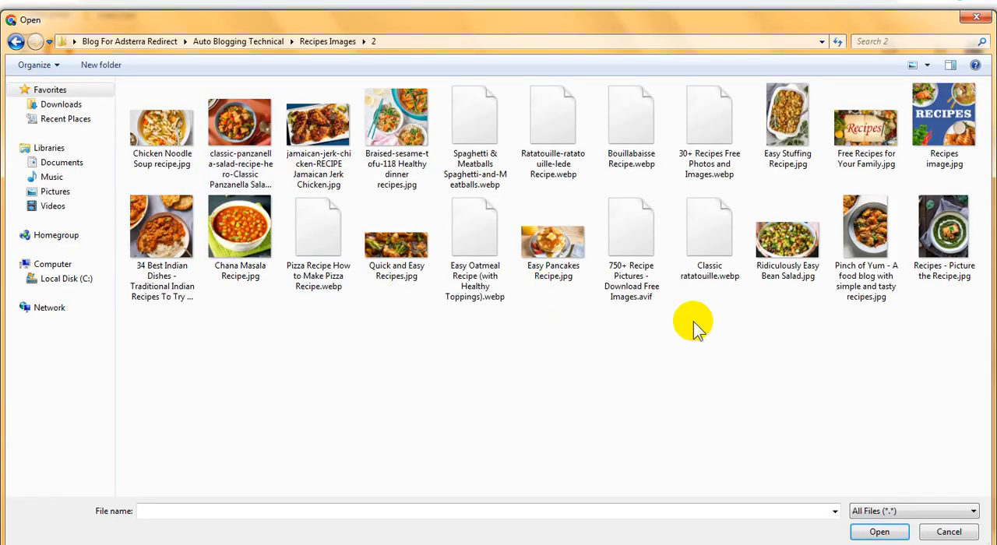
{"action": "left_click", "coordinate": [863, 250]}
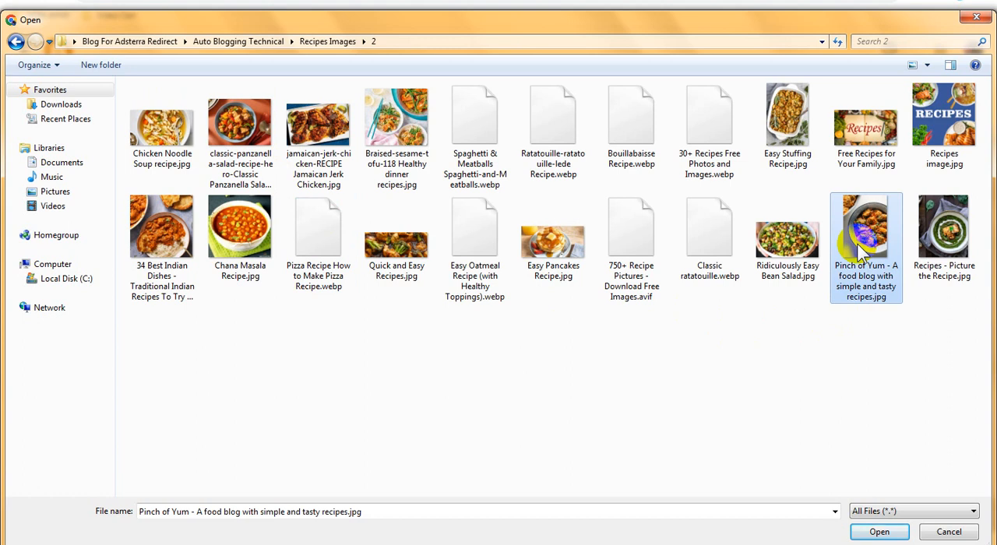
{"action": "left_click", "coordinate": [861, 250]}
{"action": "key", "text": "ctrl+c"}
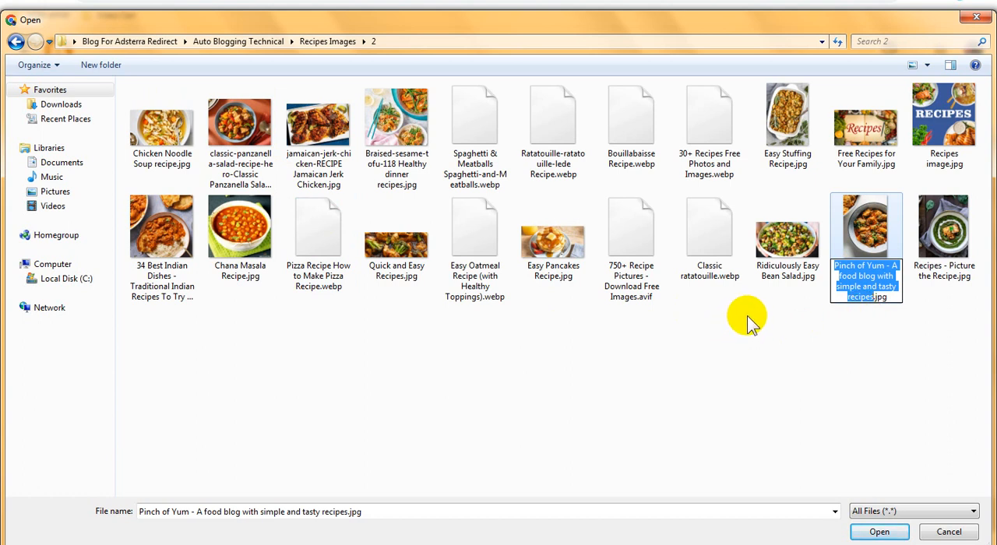
{"action": "left_click", "coordinate": [782, 350]}
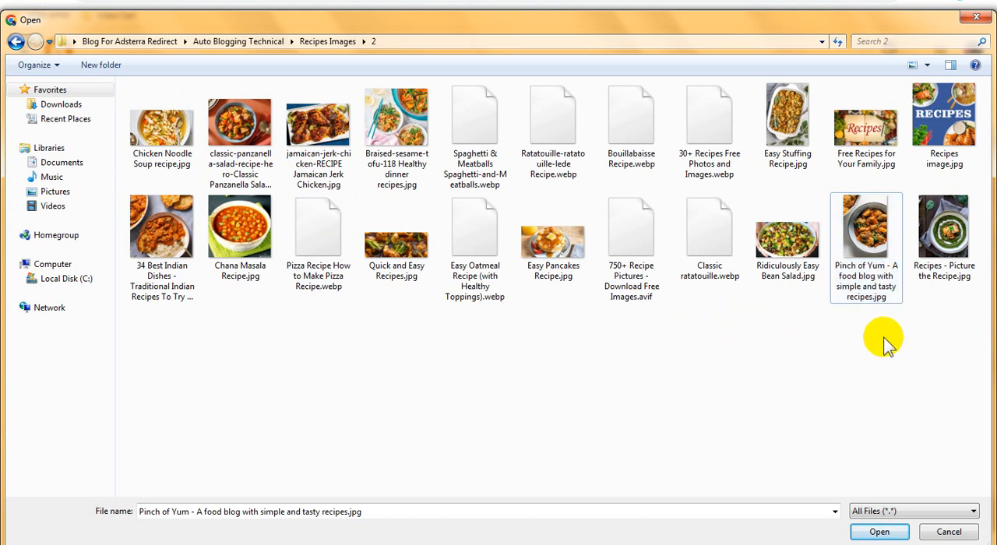
Step: Upload the Pinch of Yum image, insert it at the emptied placeholder, and remove the blank line below it
{"action": "double_click", "coordinate": [864, 230]}
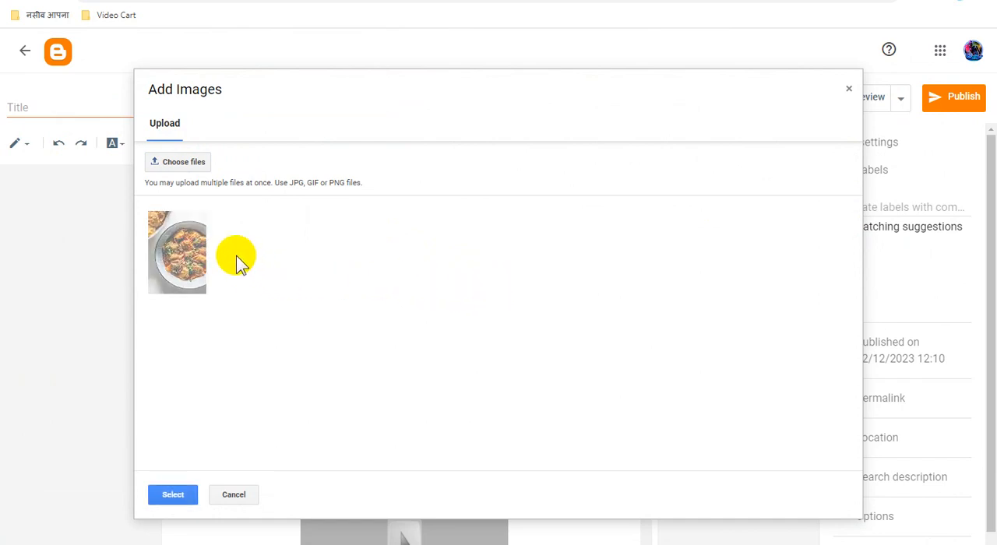
{"action": "left_click", "coordinate": [191, 247]}
{"action": "left_click", "coordinate": [179, 494]}
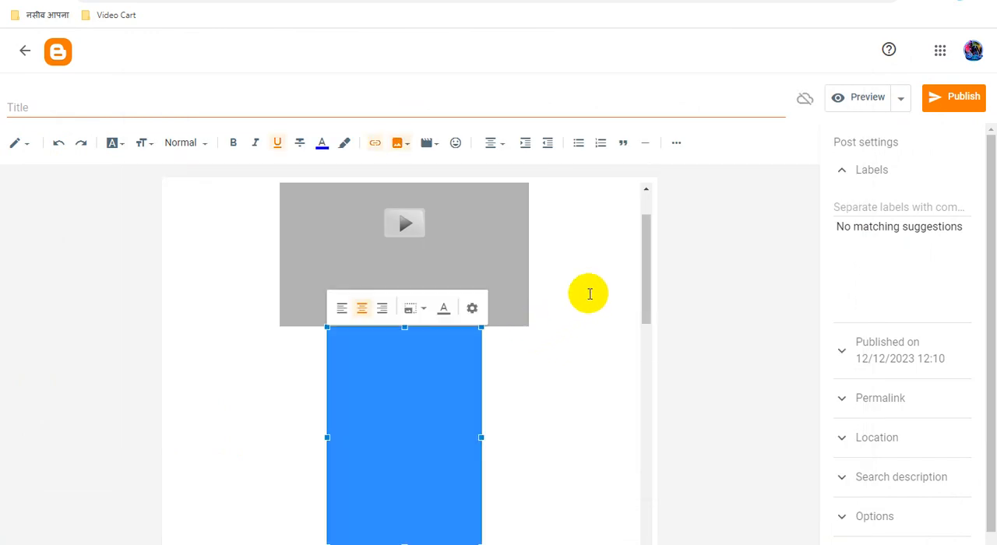
{"action": "scroll", "coordinate": [585, 342], "scroll_direction": "down", "scroll_amount": 2}
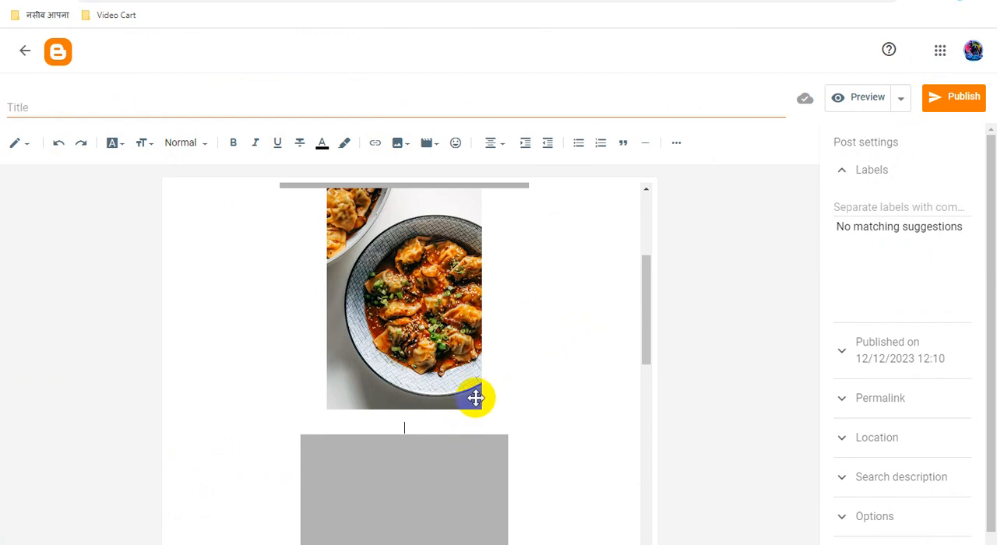
{"action": "key", "text": "BackSpace"}
{"action": "left_click", "coordinate": [536, 364]}
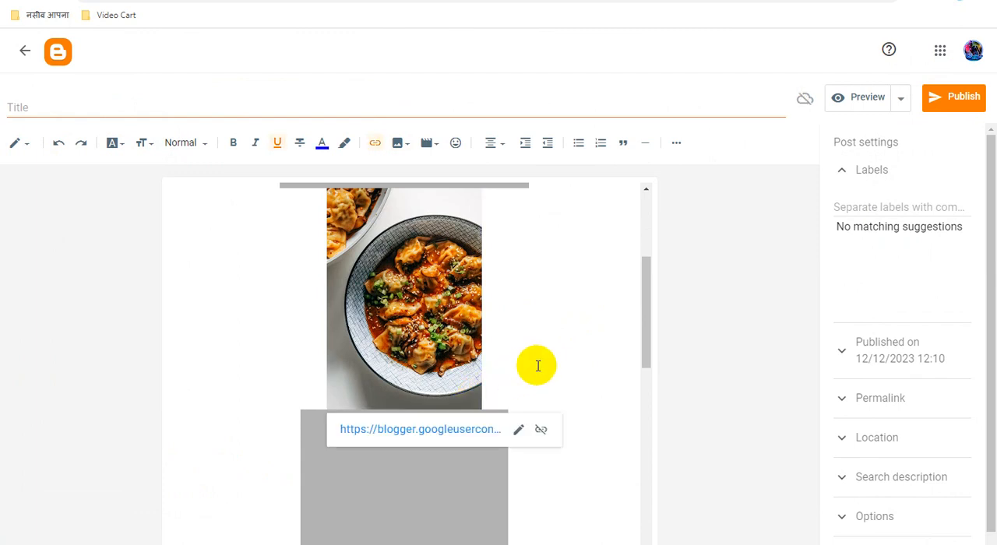
Step: Set the post title to the copied file name, "Pinch of Yum - A food blog with simple and tasty recipes"
{"action": "left_click", "coordinate": [439, 267]}
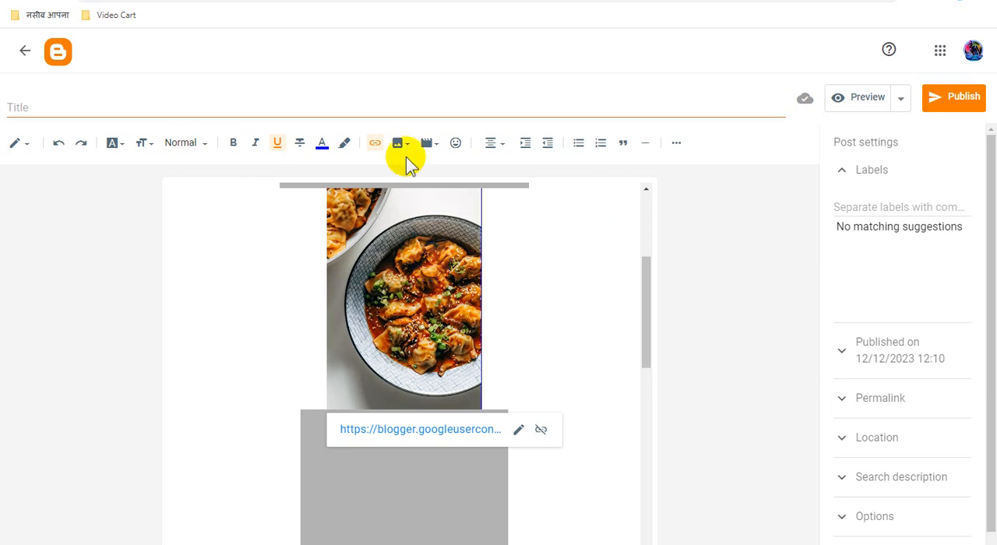
{"action": "left_click", "coordinate": [172, 109]}
{"action": "key", "text": "ctrl+v"}
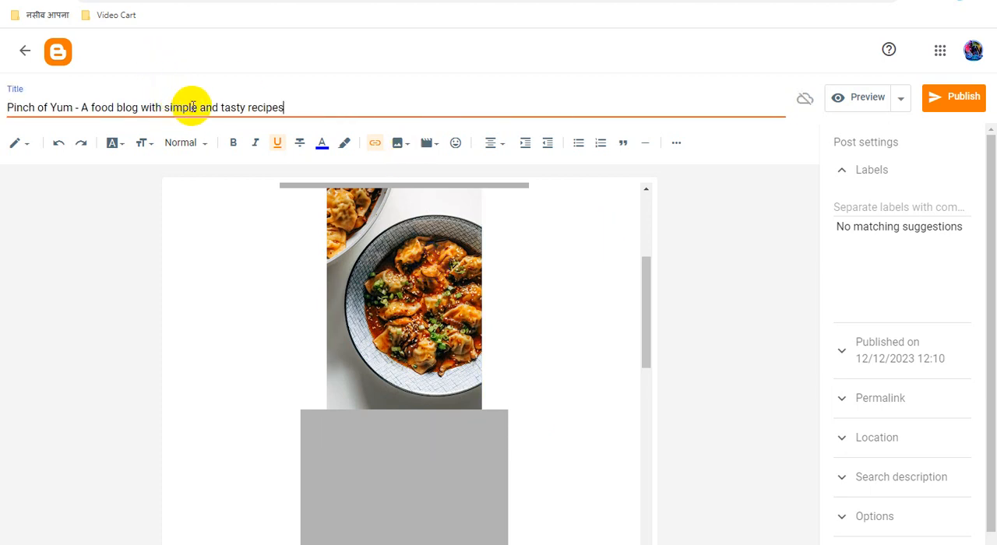
Step: Copy "Auto Blogging Technical" from the green heading and put it before the post title, followed by a colon
{"action": "scroll", "coordinate": [548, 339], "scroll_direction": "down", "scroll_amount": 2}
{"action": "scroll", "coordinate": [548, 340], "scroll_direction": "down", "scroll_amount": 5}
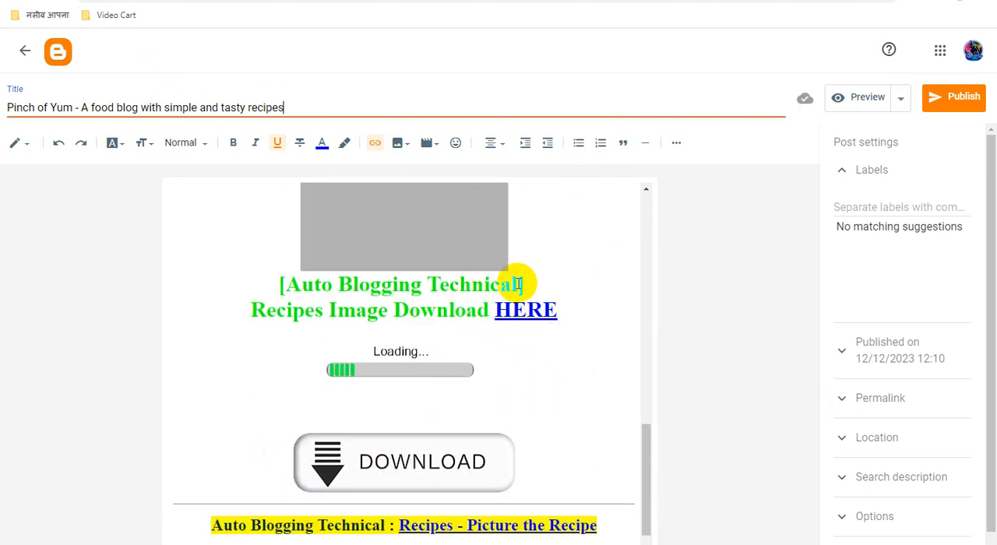
{"action": "left_click_drag", "start_coordinate": [520, 286], "coordinate": [292, 288]}
{"action": "key", "text": "ctrl+c"}
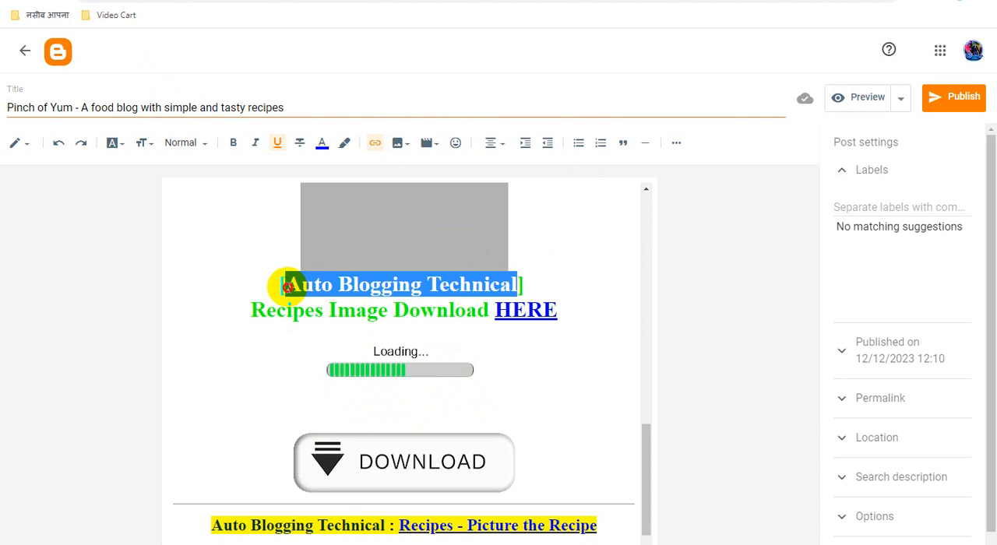
{"action": "left_click", "coordinate": [9, 108]}
{"action": "key", "text": "ctrl+v"}
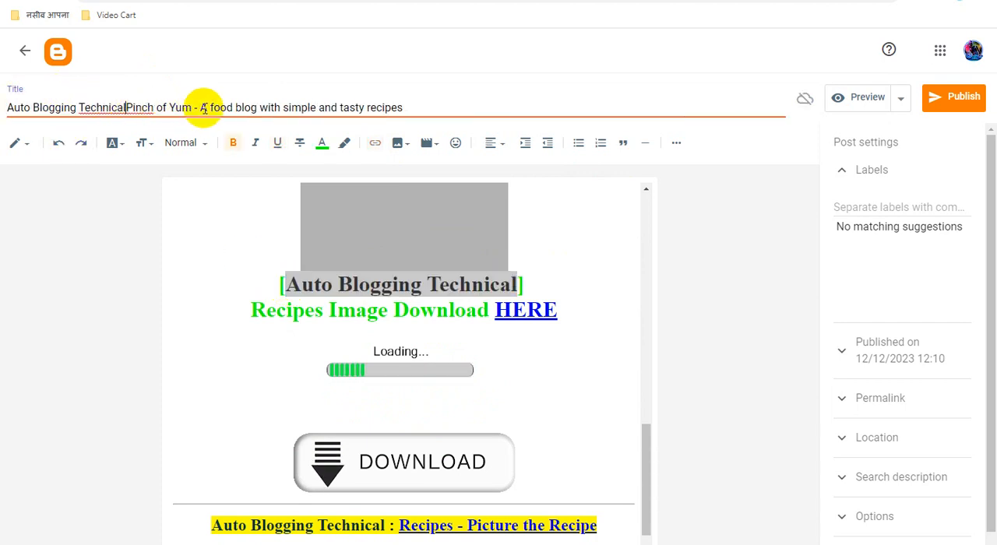
{"action": "type", "text": ":"}
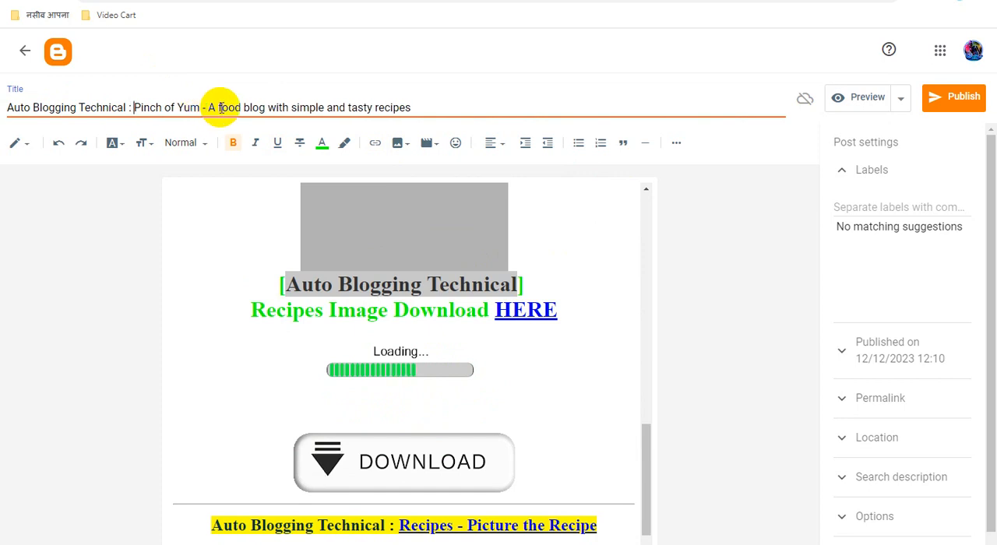
Step: Copy the full post title and enter it as both the alt text and the title text of the recipe picture
{"action": "triple_click", "coordinate": [222, 107]}
{"action": "right_click", "coordinate": [222, 107]}
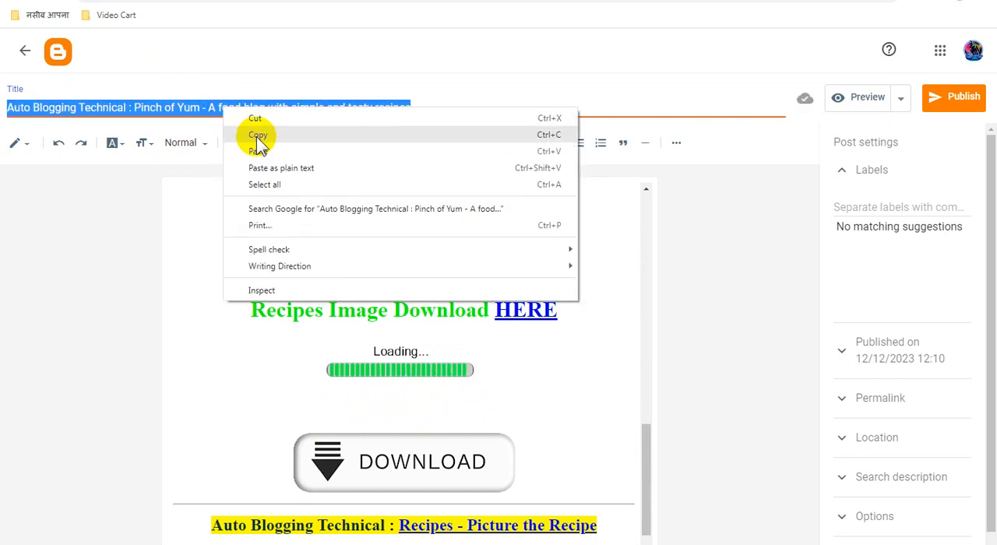
{"action": "left_click", "coordinate": [251, 137]}
{"action": "scroll", "coordinate": [576, 307], "scroll_direction": "up", "scroll_amount": 10}
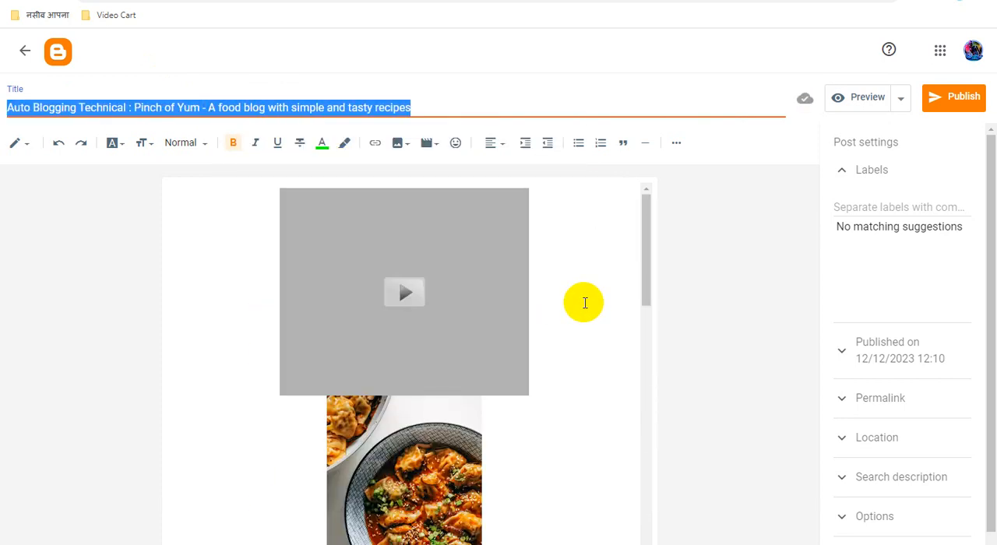
{"action": "scroll", "coordinate": [584, 303], "scroll_direction": "down", "scroll_amount": 4}
{"action": "left_click", "coordinate": [430, 234]}
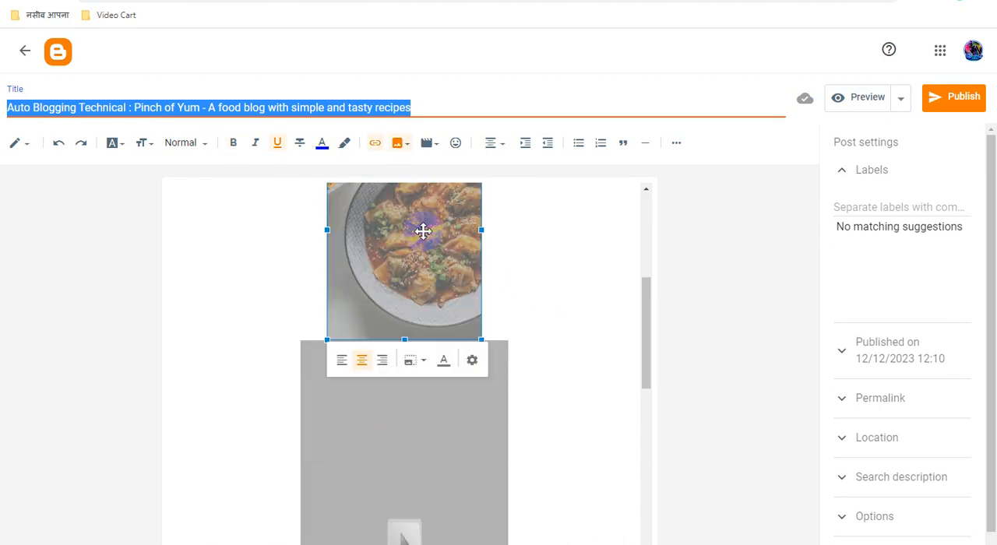
{"action": "left_click", "coordinate": [472, 359]}
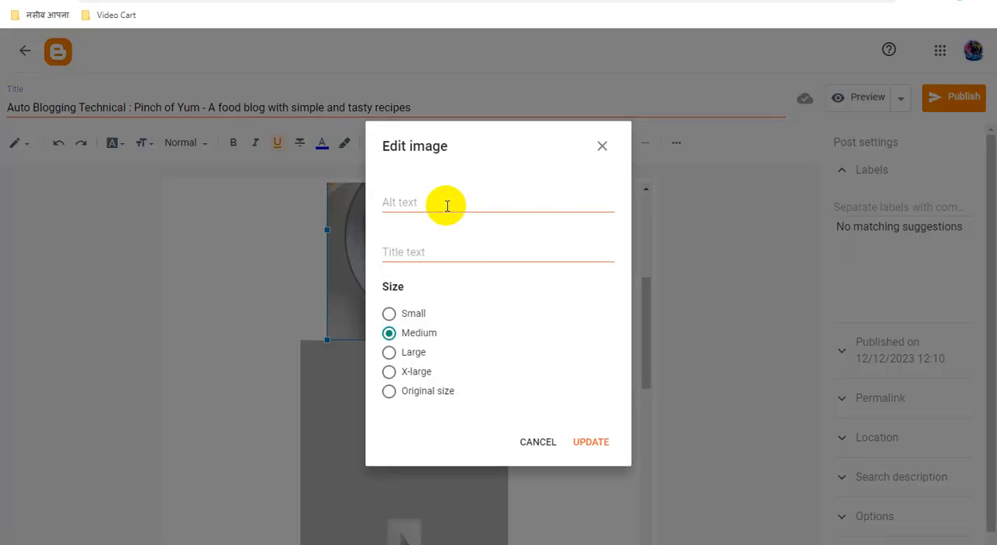
{"action": "key", "text": "ctrl+v"}
{"action": "left_click", "coordinate": [437, 252]}
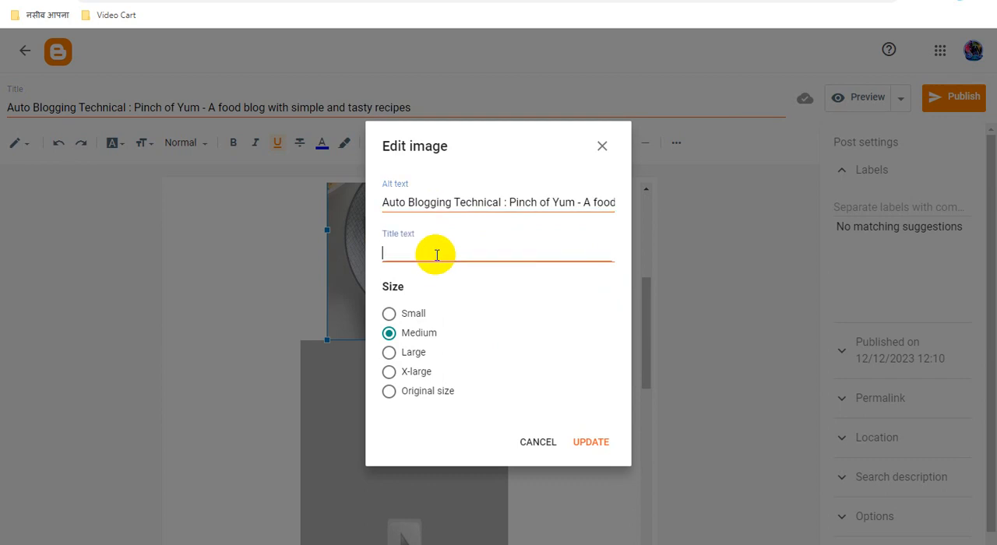
{"action": "key", "text": "ctrl+v"}
Step: Set the recipe picture's size to X-large and apply the image changes
{"action": "left_click", "coordinate": [392, 372]}
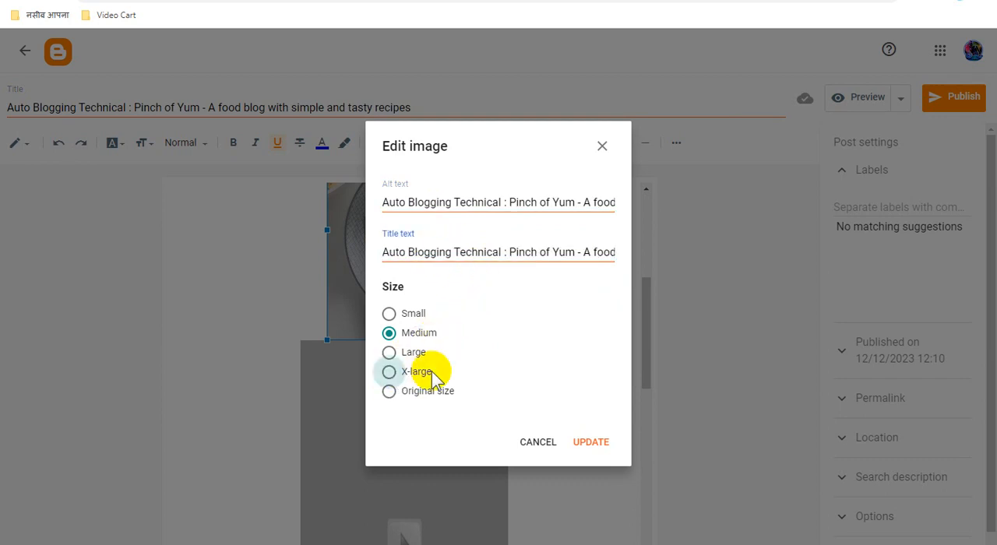
{"action": "left_click", "coordinate": [580, 442]}
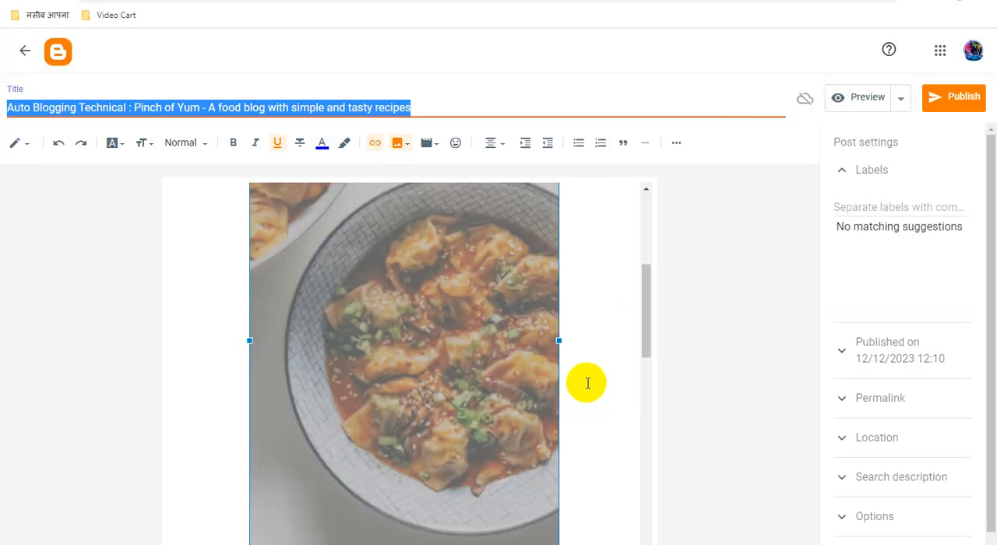
{"action": "left_click", "coordinate": [610, 331]}
Step: Try replacing the "Recipes - Picture the Recipe" link text near the post's end with the full post title, undoing each attempt
{"action": "scroll", "coordinate": [601, 365], "scroll_direction": "down", "scroll_amount": 4}
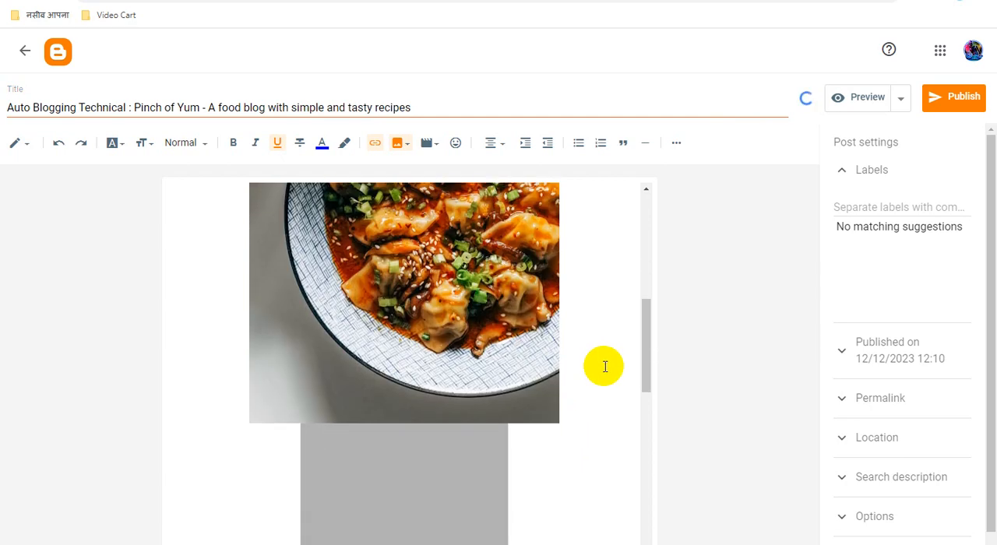
{"action": "scroll", "coordinate": [608, 366], "scroll_direction": "down", "scroll_amount": 5}
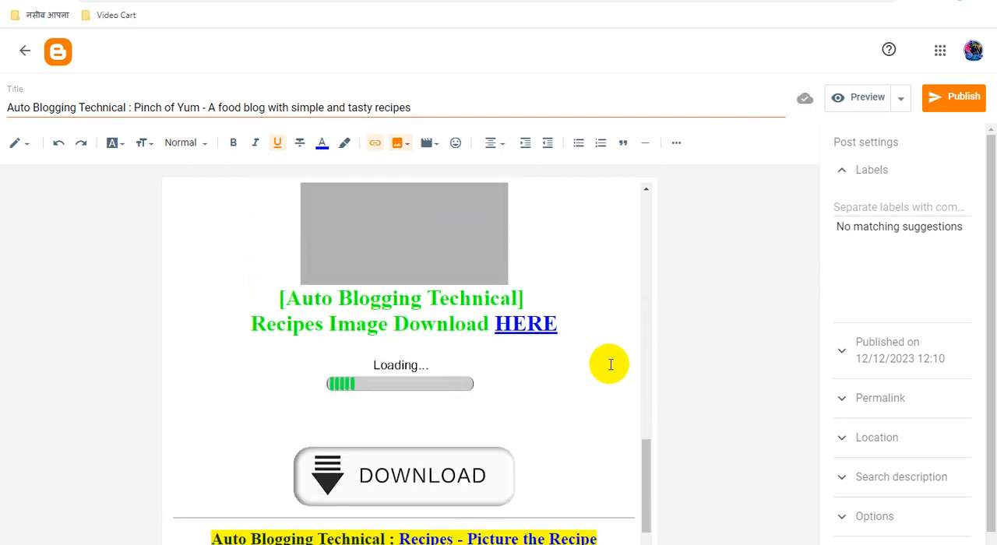
{"action": "scroll", "coordinate": [610, 365], "scroll_direction": "down", "scroll_amount": 1}
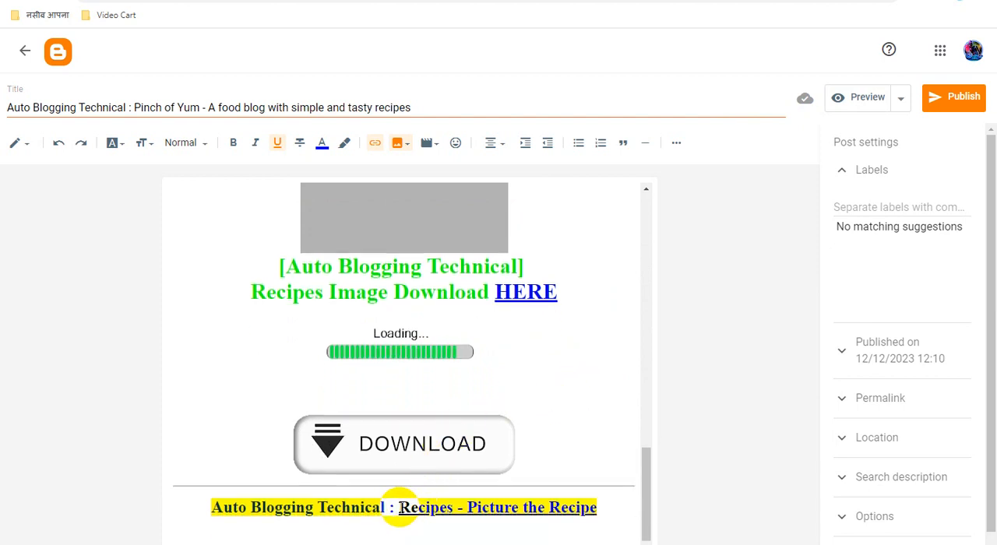
{"action": "left_click_drag", "start_coordinate": [399, 507], "coordinate": [598, 508]}
{"action": "key", "text": "ctrl+v"}
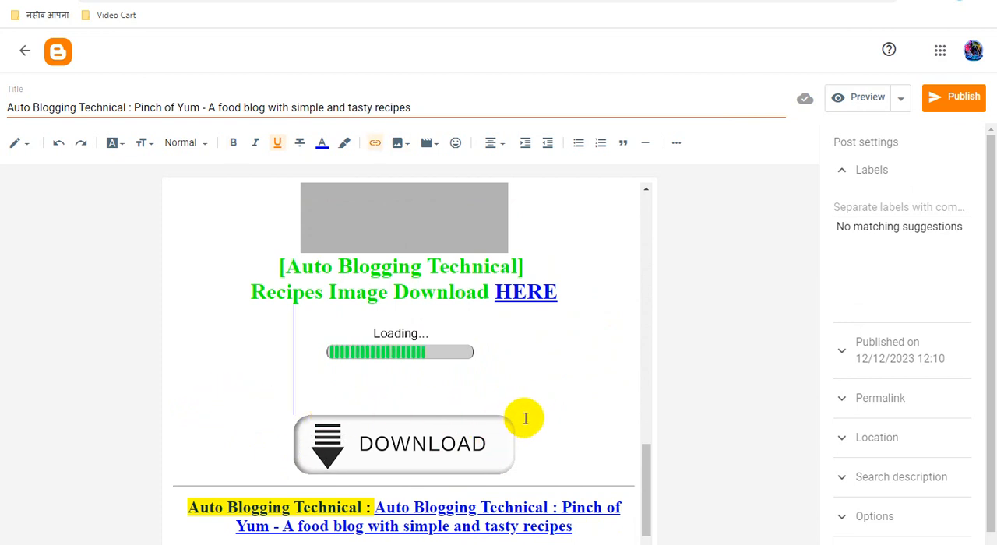
{"action": "key", "text": "ctrl+z"}
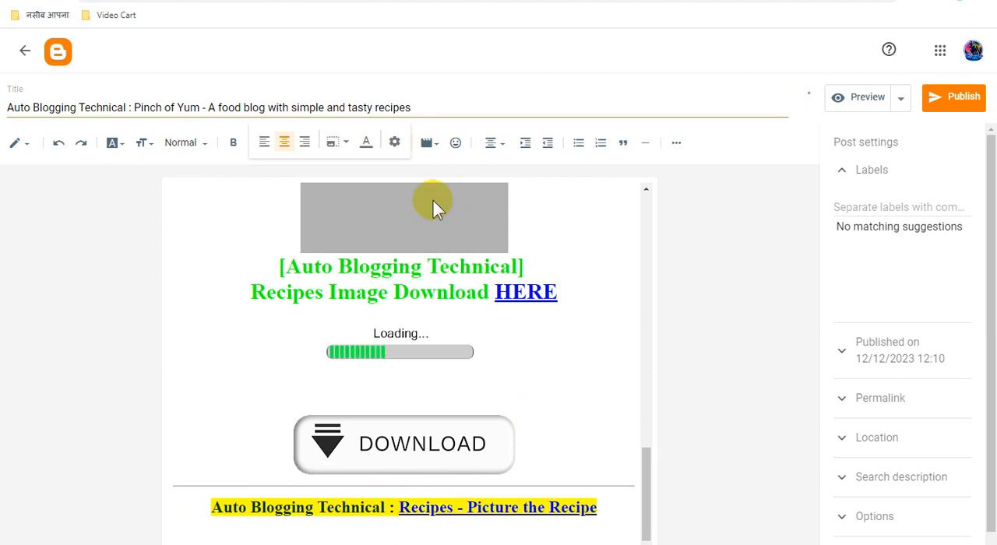
{"action": "triple_click", "coordinate": [355, 108]}
{"action": "key", "text": "ctrl+c"}
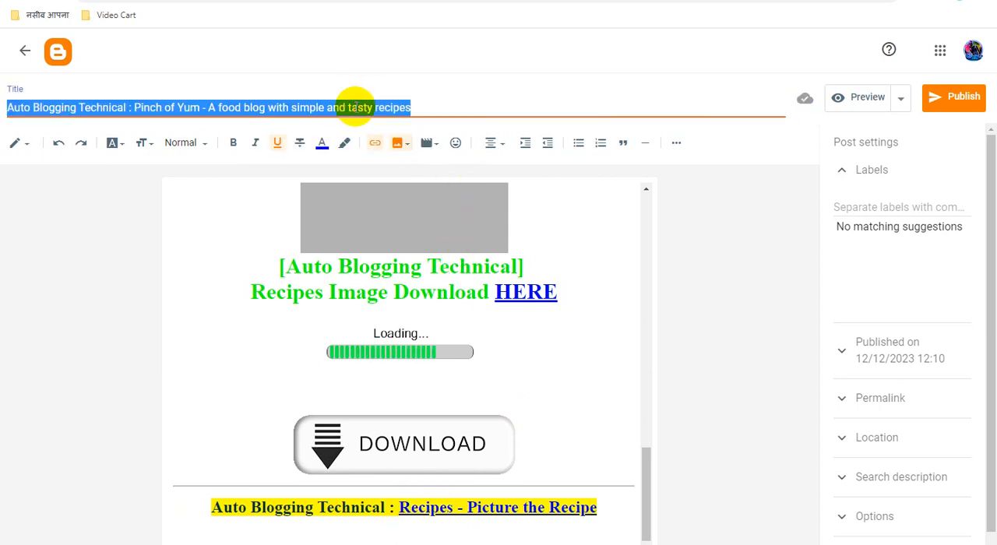
{"action": "left_click", "coordinate": [430, 507]}
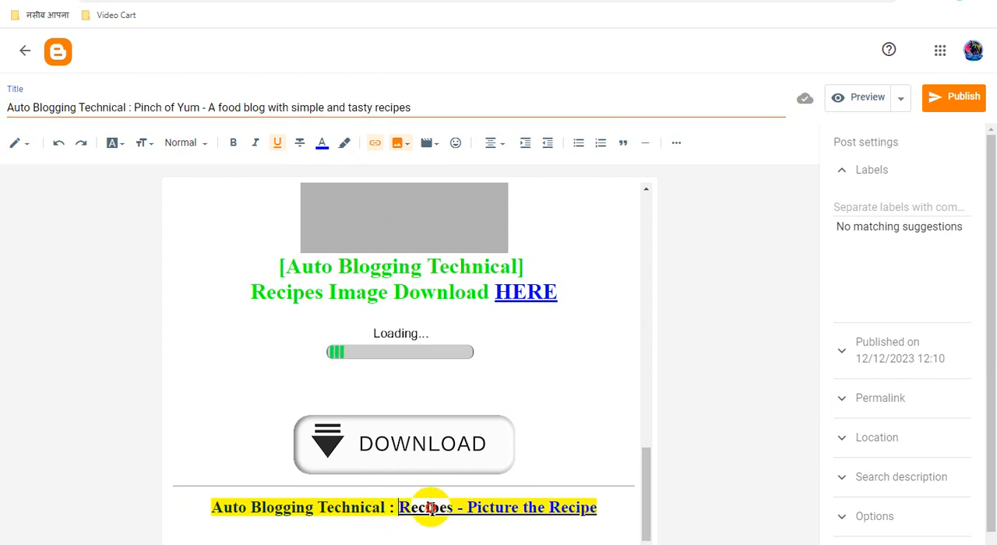
{"action": "left_click_drag", "start_coordinate": [430, 508], "coordinate": [592, 507]}
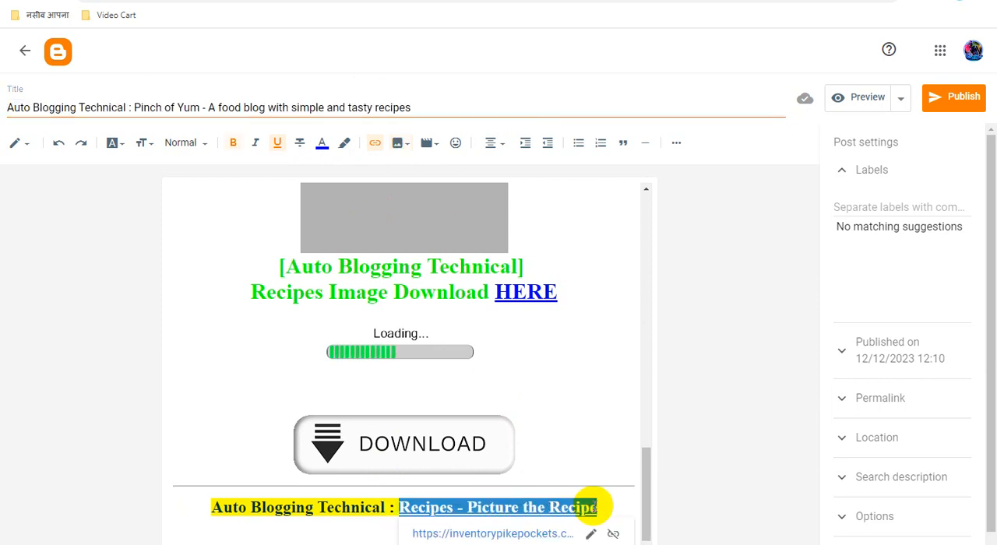
{"action": "key", "text": "ctrl+v"}
{"action": "key", "text": "ctrl+z"}
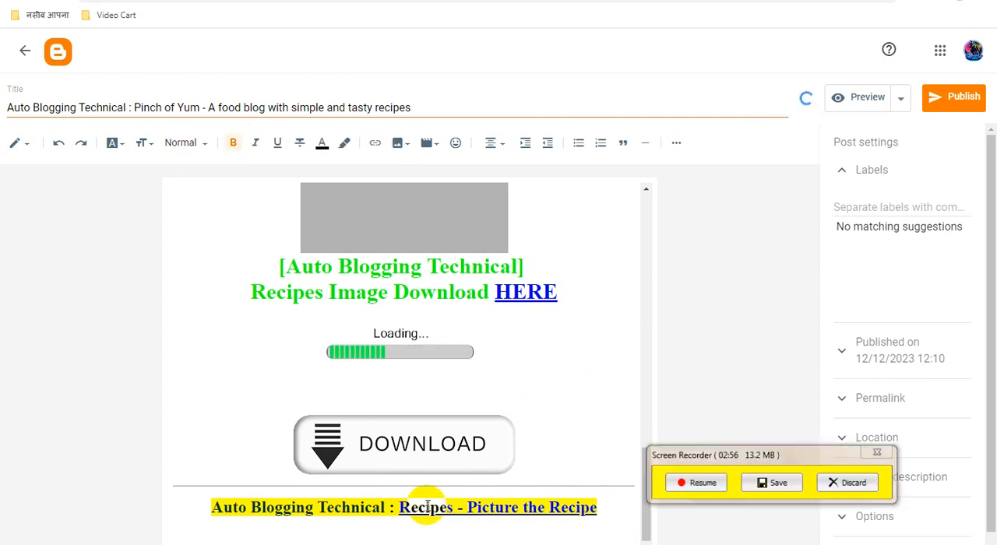
Step: Replace the "Recipes - Picture the Recipe" link text below the DOWNLOAD image with the copied full post title
{"action": "left_click", "coordinate": [397, 508]}
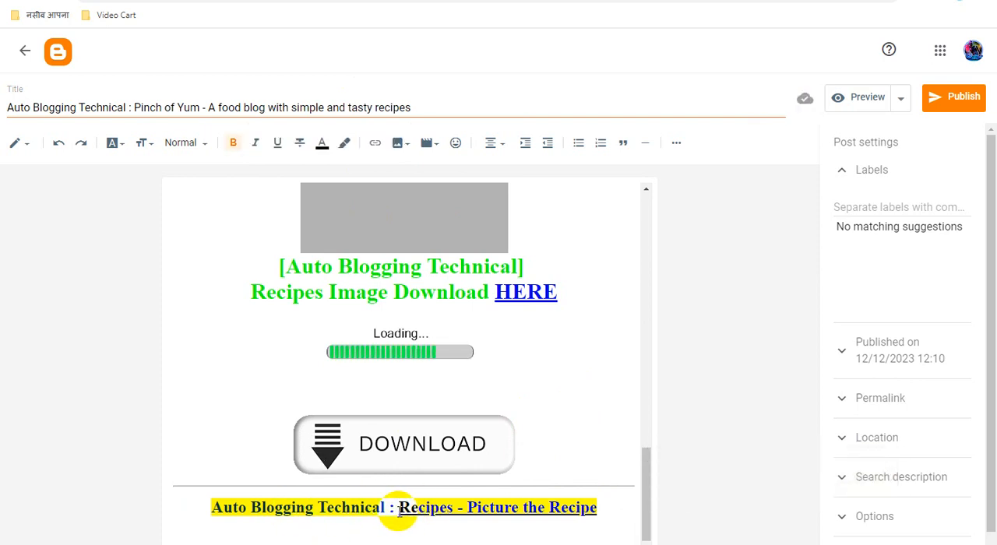
{"action": "left_click_drag", "start_coordinate": [399, 510], "coordinate": [597, 508]}
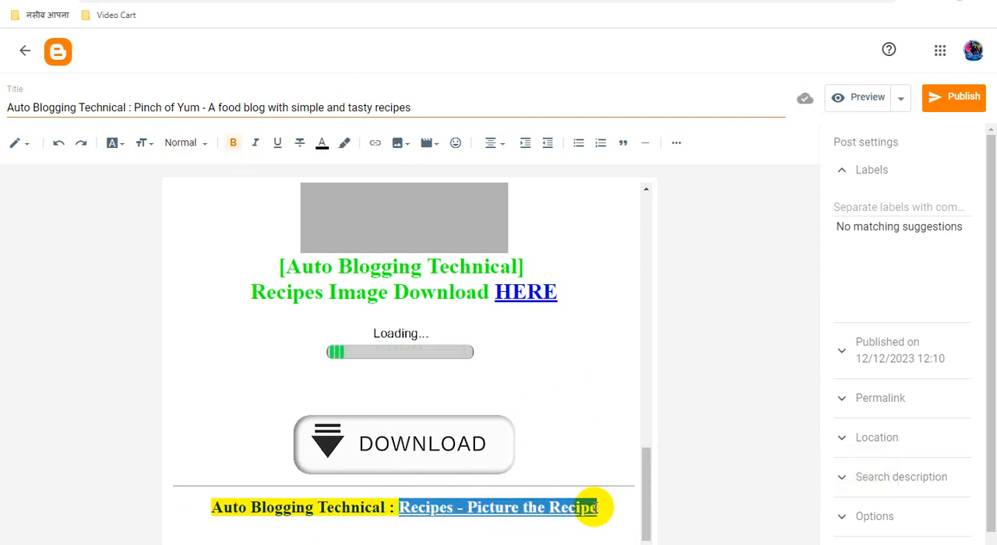
{"action": "key", "text": "ctrl+v"}
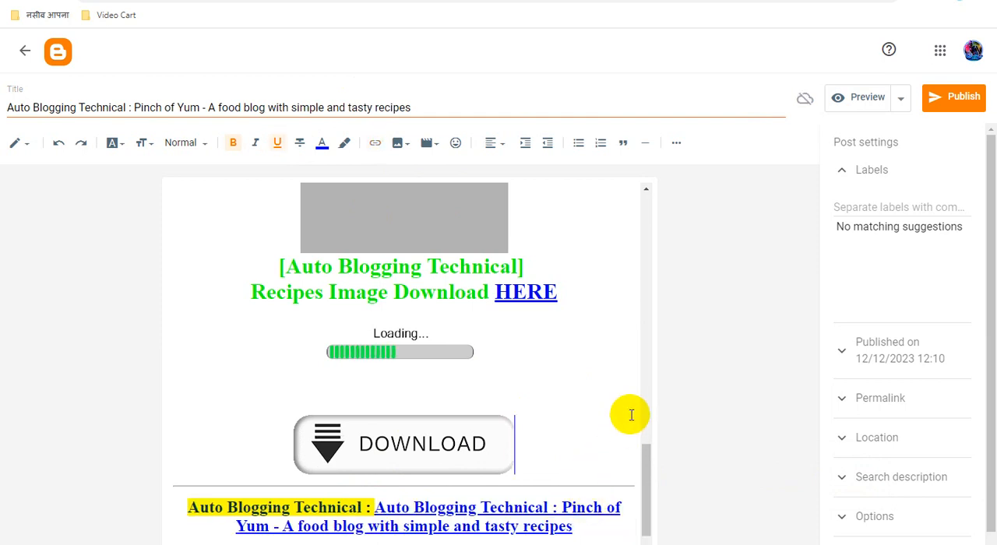
Step: Review the DOWNLOAD image's alt text, title text and size, and accept them as they are
{"action": "left_click", "coordinate": [482, 438]}
{"action": "left_click", "coordinate": [439, 489]}
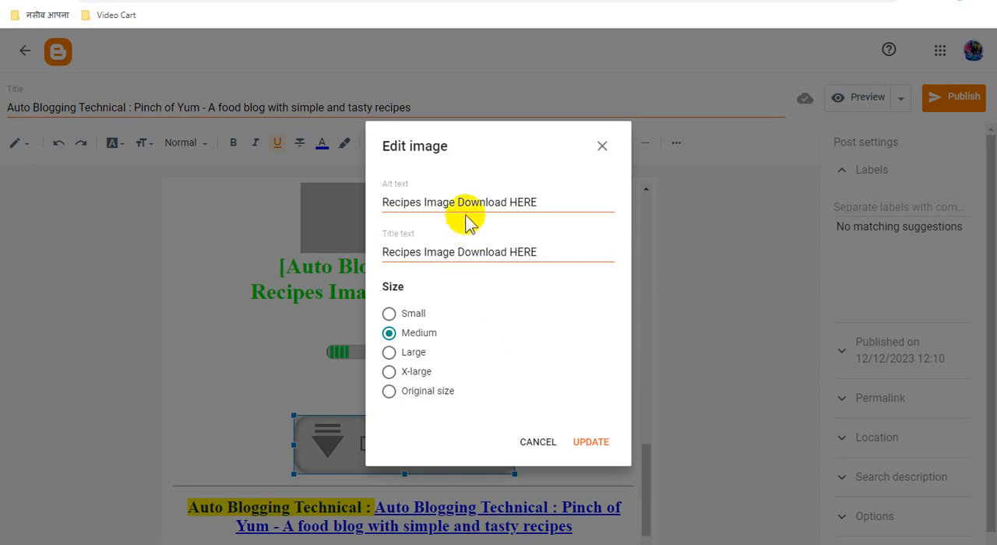
{"action": "left_click", "coordinate": [597, 440]}
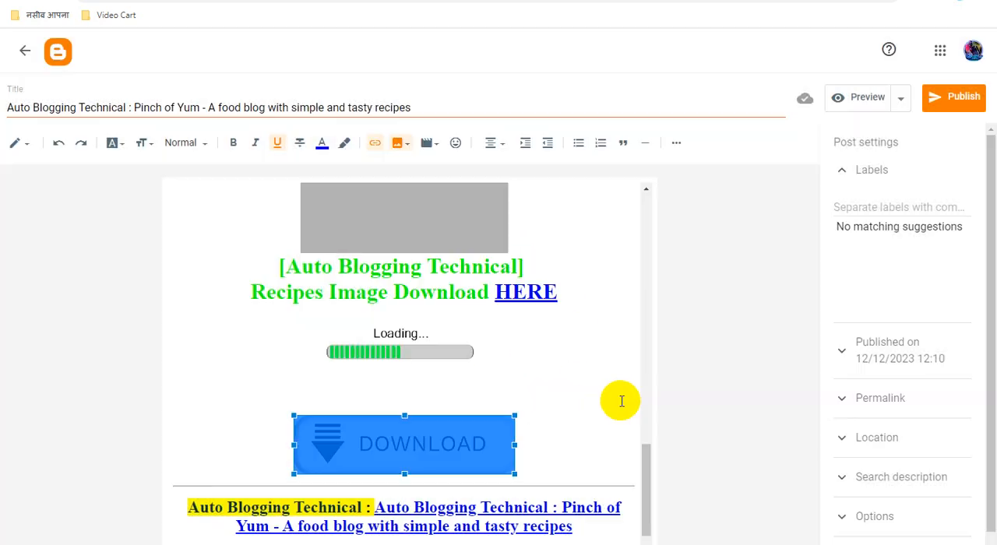
Step: Copy the image address of the recipe picture in the post and switch to the ShrinkEarn dashboard
{"action": "scroll", "coordinate": [532, 394], "scroll_direction": "up", "scroll_amount": 10}
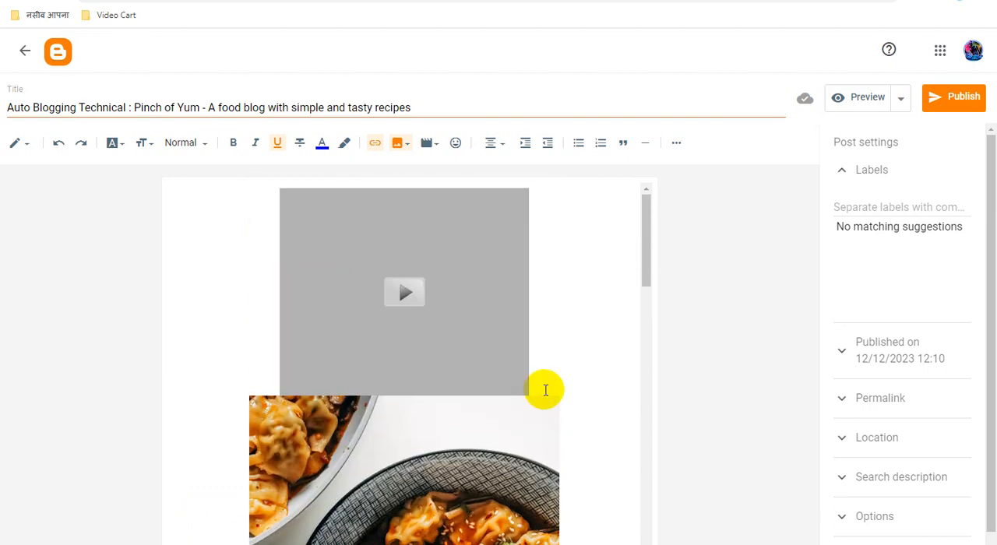
{"action": "scroll", "coordinate": [546, 390], "scroll_direction": "down", "scroll_amount": 5}
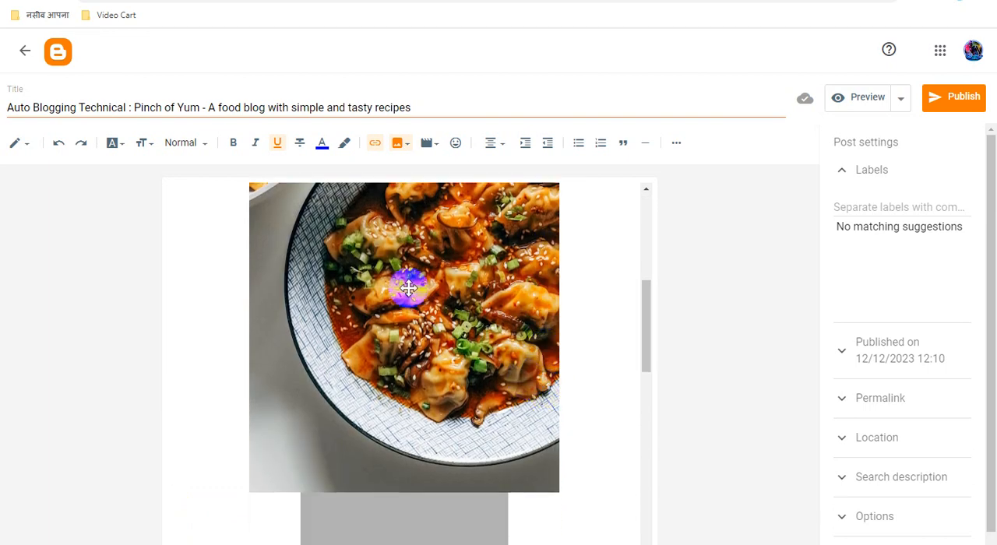
{"action": "left_click", "coordinate": [408, 286]}
{"action": "right_click", "coordinate": [409, 287]}
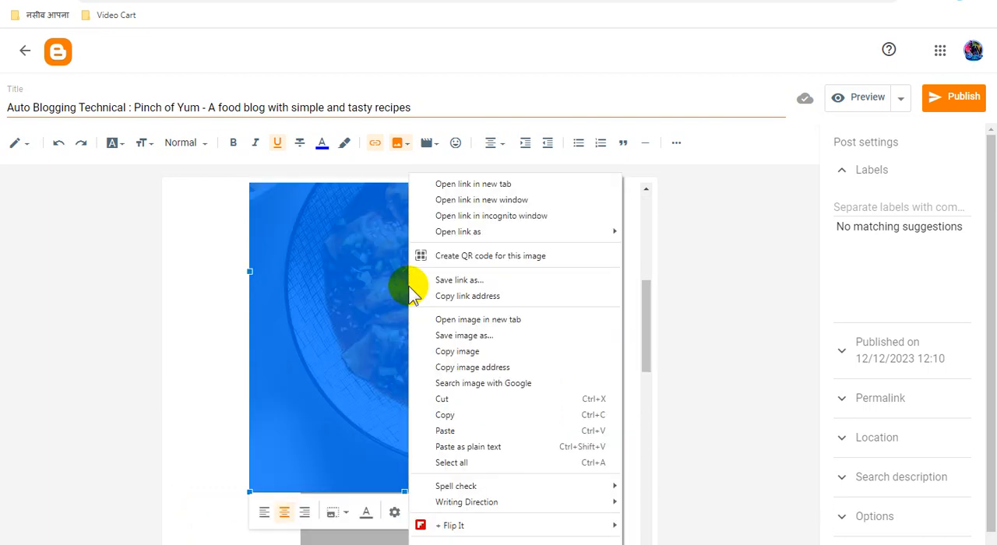
{"action": "left_click", "coordinate": [515, 367]}
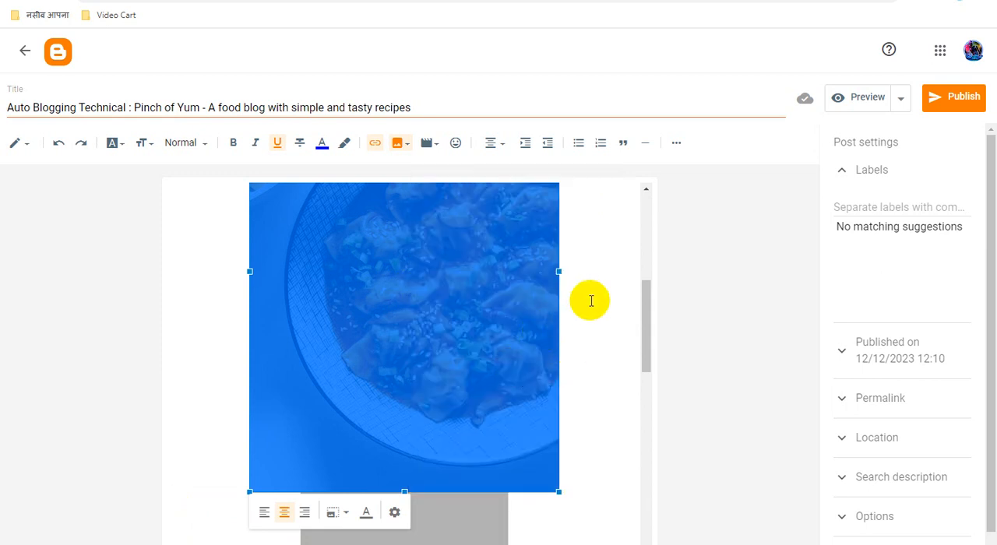
{"action": "left_click", "coordinate": [485, 1]}
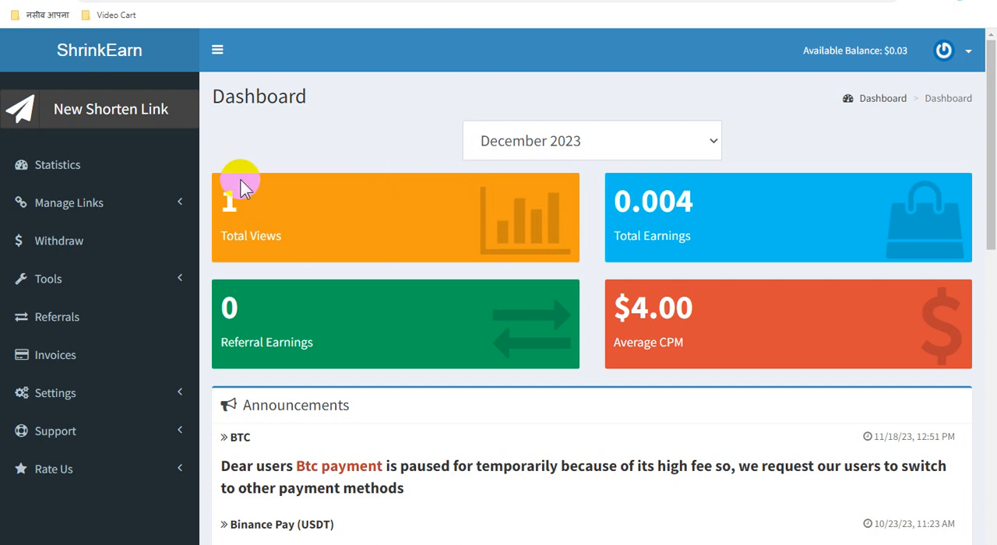
Step: Try to shorten the copied recipe picture address as a new link, including a second attempt
{"action": "left_click", "coordinate": [121, 124]}
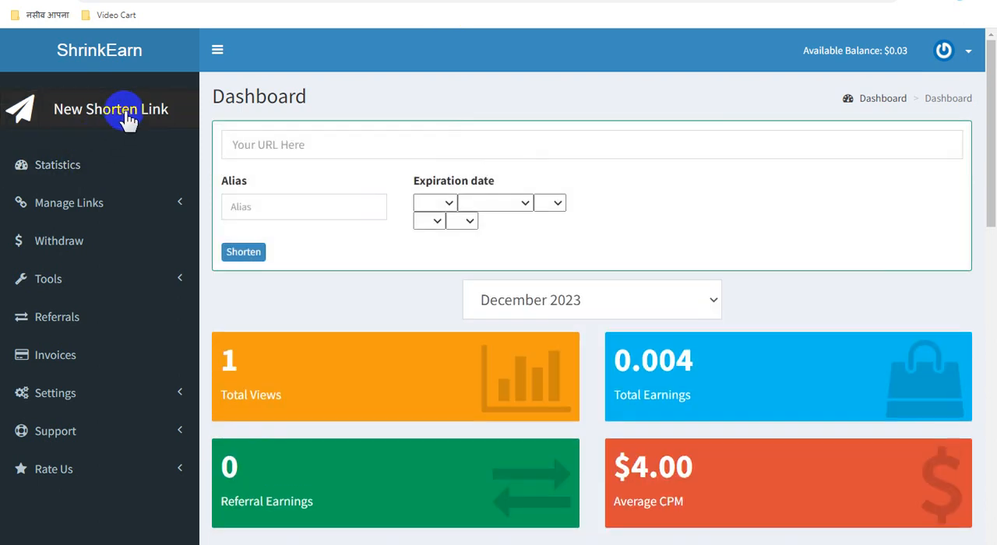
{"action": "left_click", "coordinate": [324, 144]}
{"action": "key", "text": "ctrl+v"}
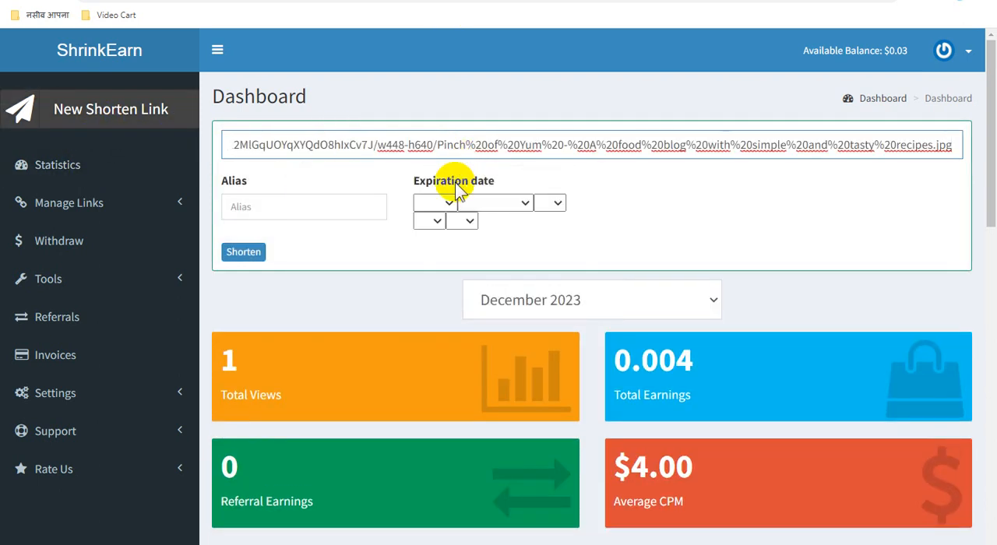
{"action": "left_click", "coordinate": [244, 253]}
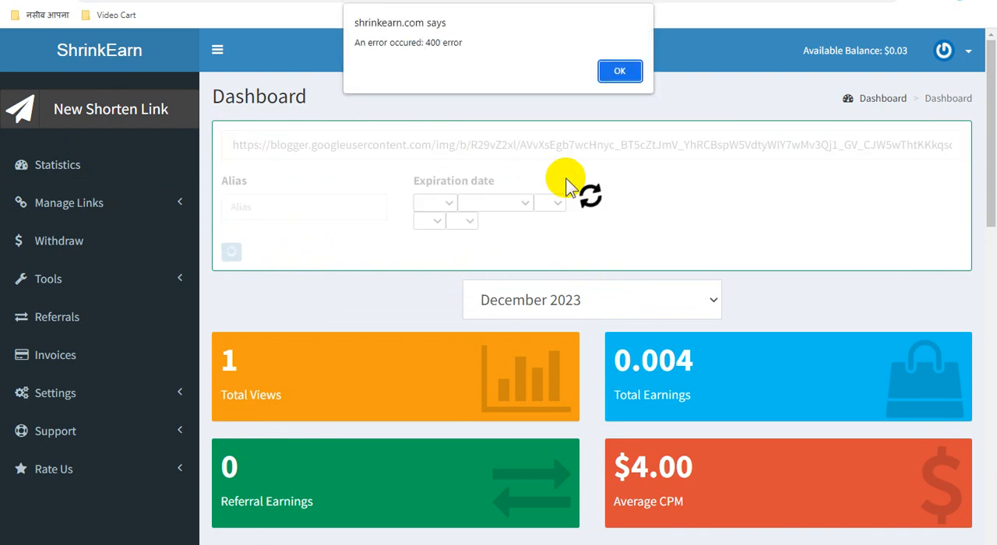
{"action": "left_click", "coordinate": [619, 71]}
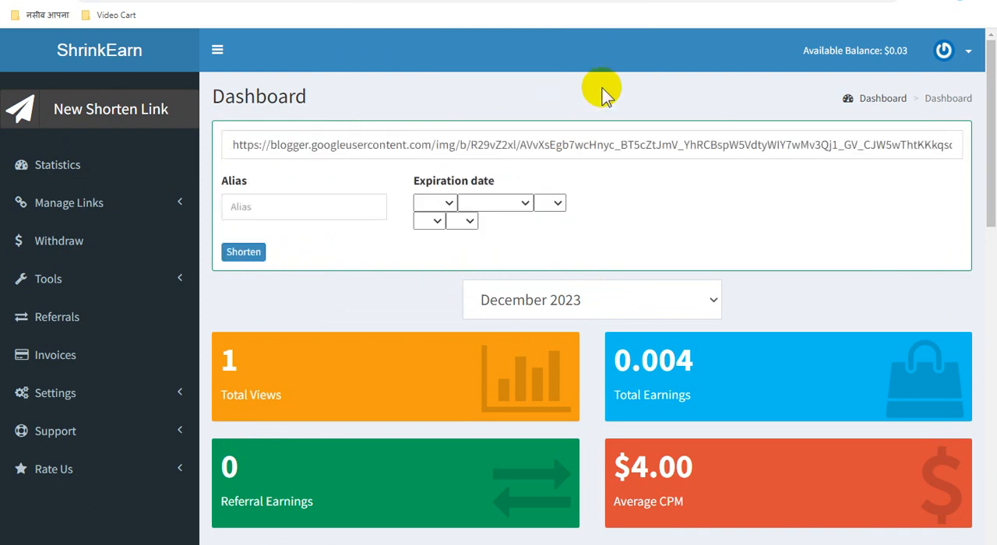
{"action": "left_click", "coordinate": [251, 255]}
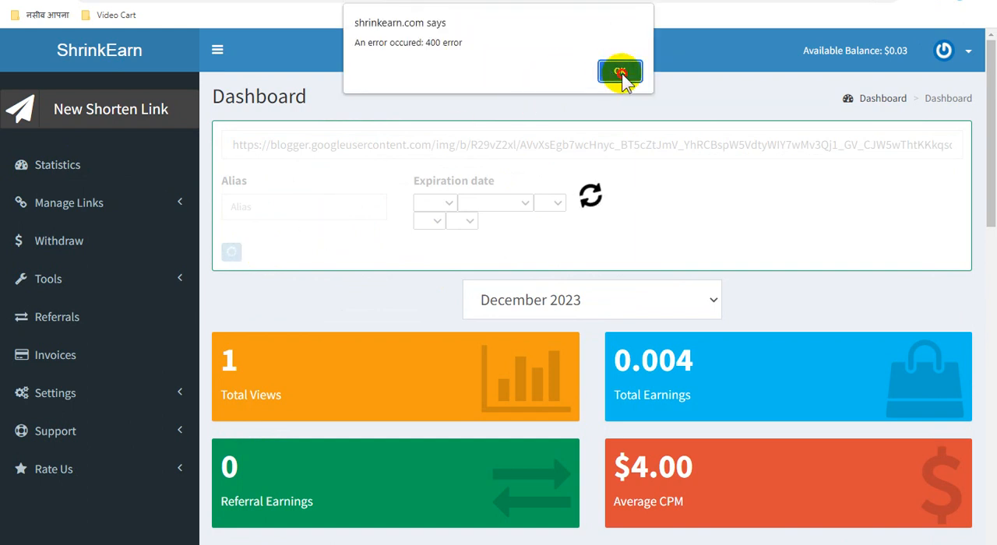
{"action": "left_click", "coordinate": [619, 72]}
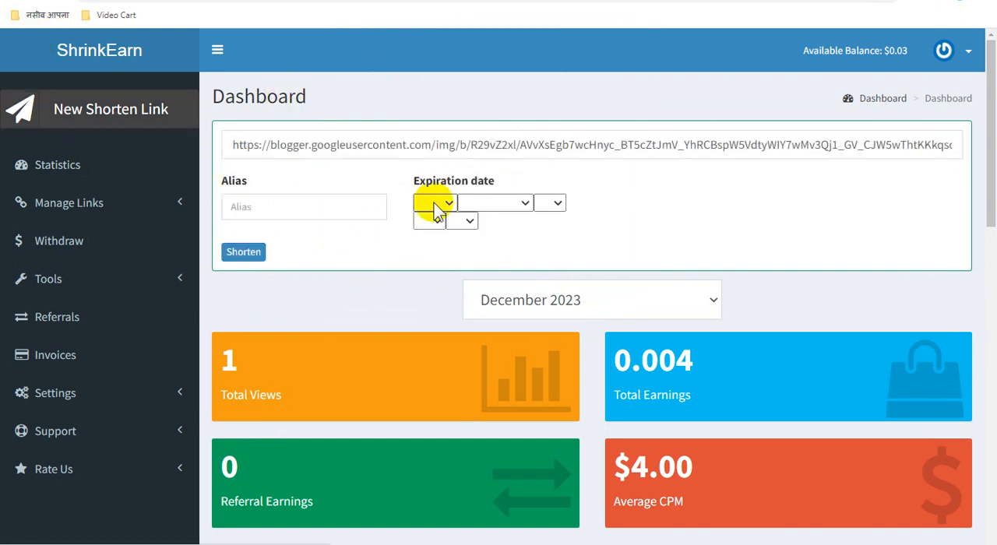
Step: Reload the dashboard and create a new shortened link from the copied recipe picture address
{"action": "left_click", "coordinate": [435, 228]}
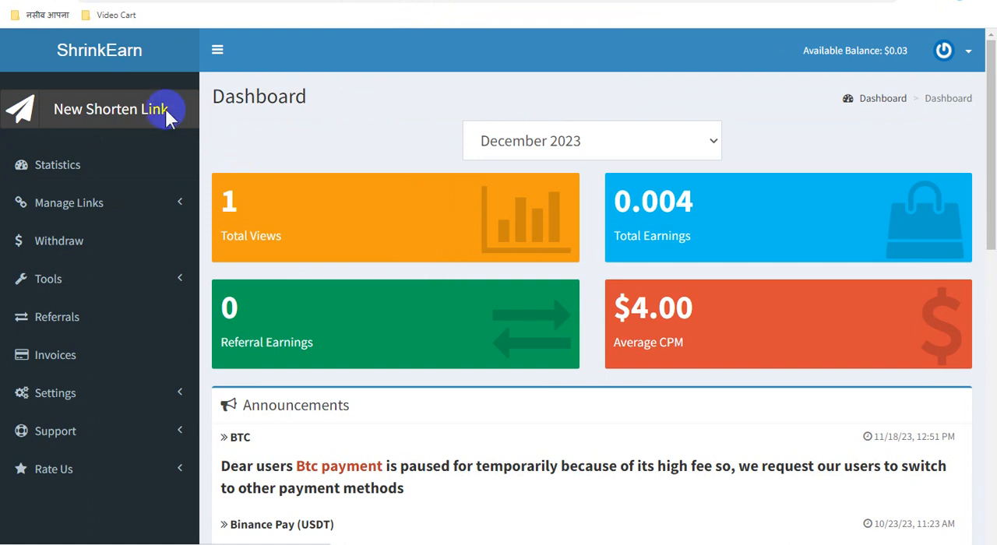
{"action": "left_click", "coordinate": [111, 111]}
{"action": "left_click", "coordinate": [340, 153]}
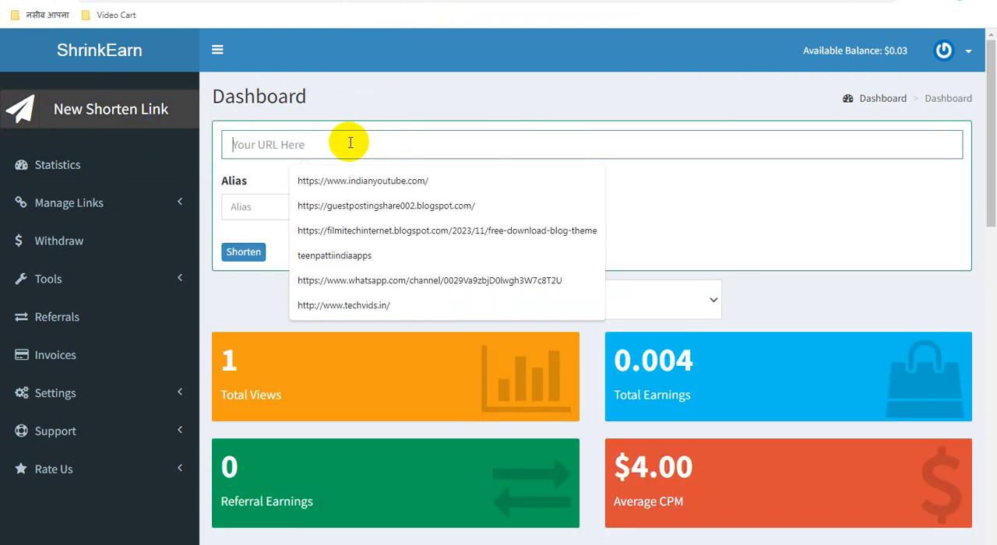
{"action": "key", "text": "ctrl+v"}
{"action": "left_click", "coordinate": [244, 252]}
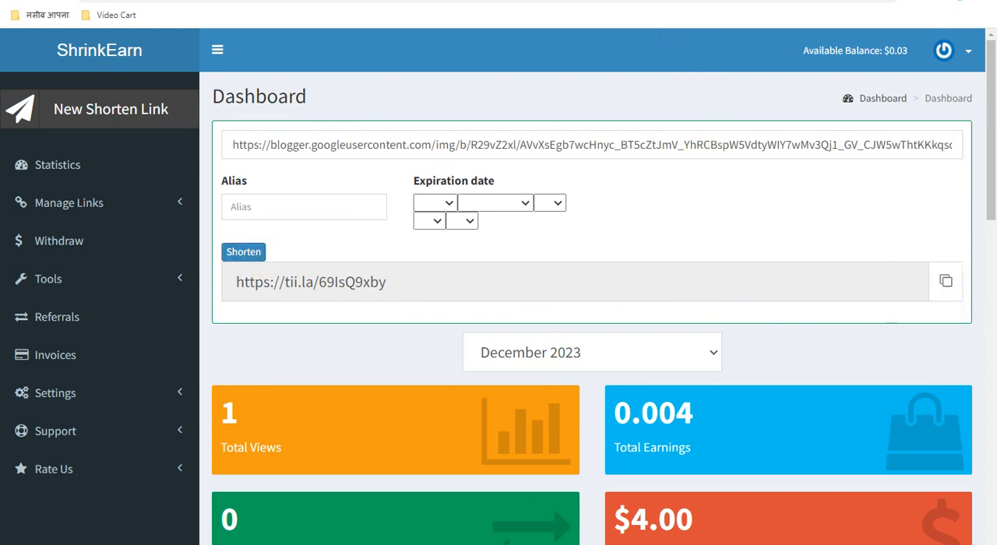
Step: Switch back to the Blogger post and check the link settings of the Loading image below the download heading
{"action": "left_click", "coordinate": [586, 2]}
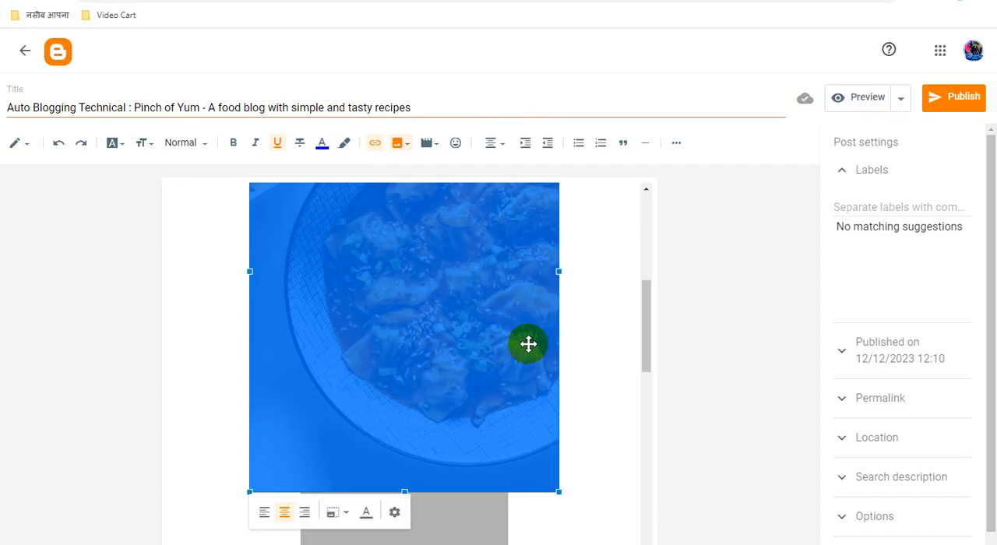
{"action": "scroll", "coordinate": [534, 341], "scroll_direction": "down", "scroll_amount": 2}
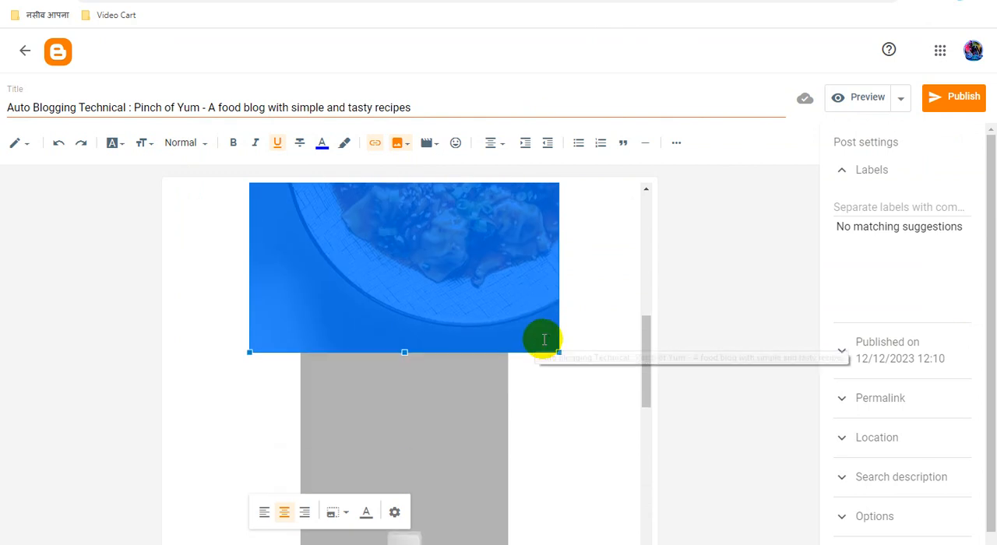
{"action": "scroll", "coordinate": [537, 341], "scroll_direction": "down", "scroll_amount": 3}
{"action": "scroll", "coordinate": [544, 340], "scroll_direction": "down", "scroll_amount": 2}
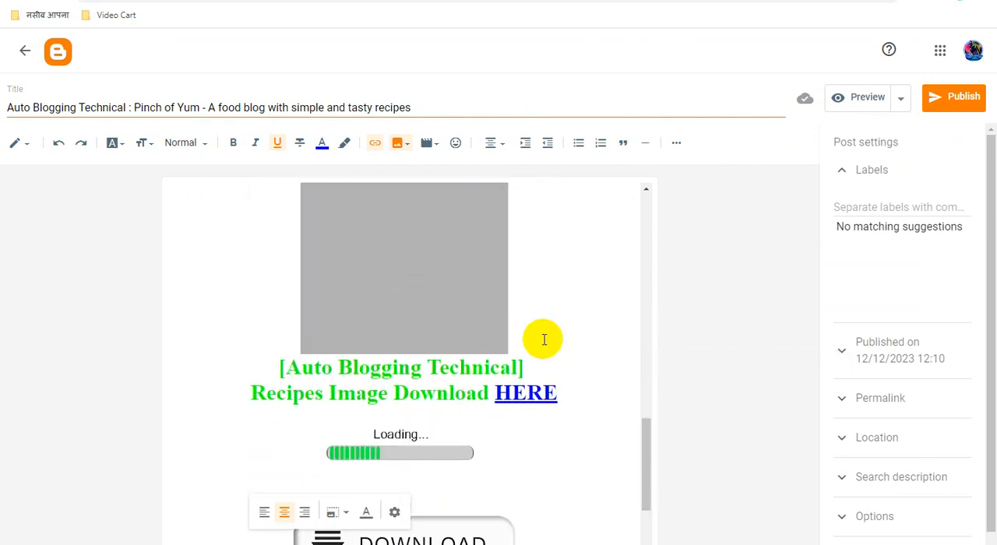
{"action": "scroll", "coordinate": [544, 340], "scroll_direction": "down", "scroll_amount": 1}
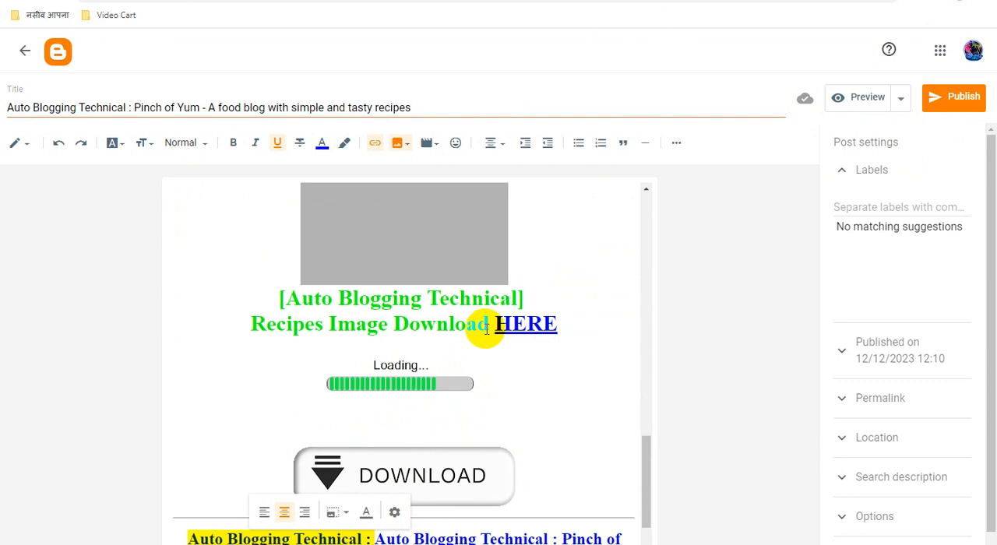
{"action": "left_click", "coordinate": [406, 379]}
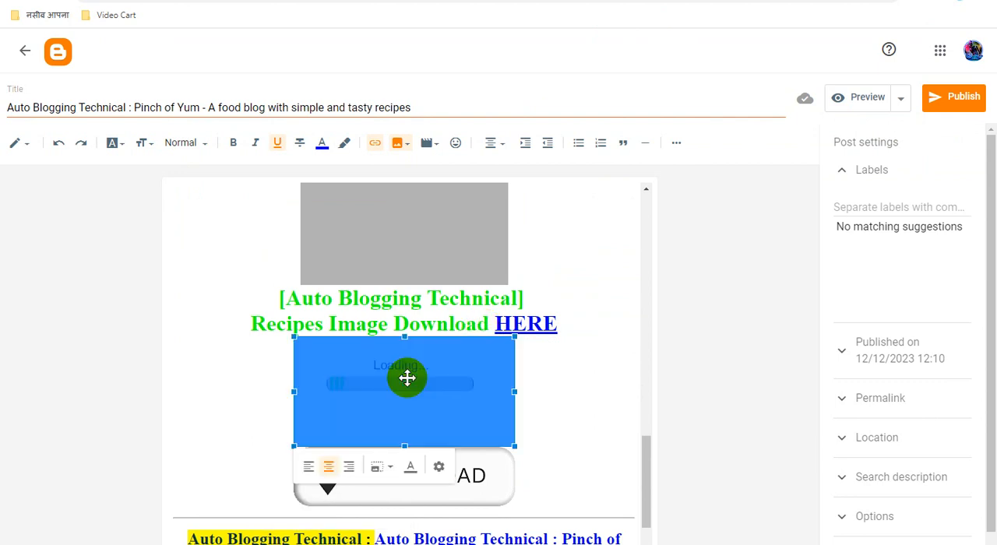
{"action": "left_click", "coordinate": [375, 145]}
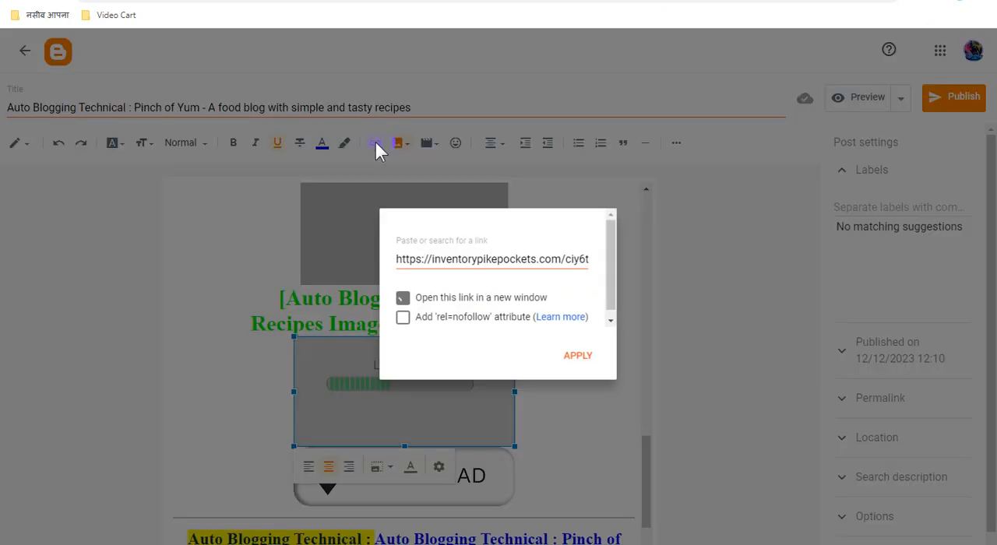
{"action": "left_click", "coordinate": [403, 298]}
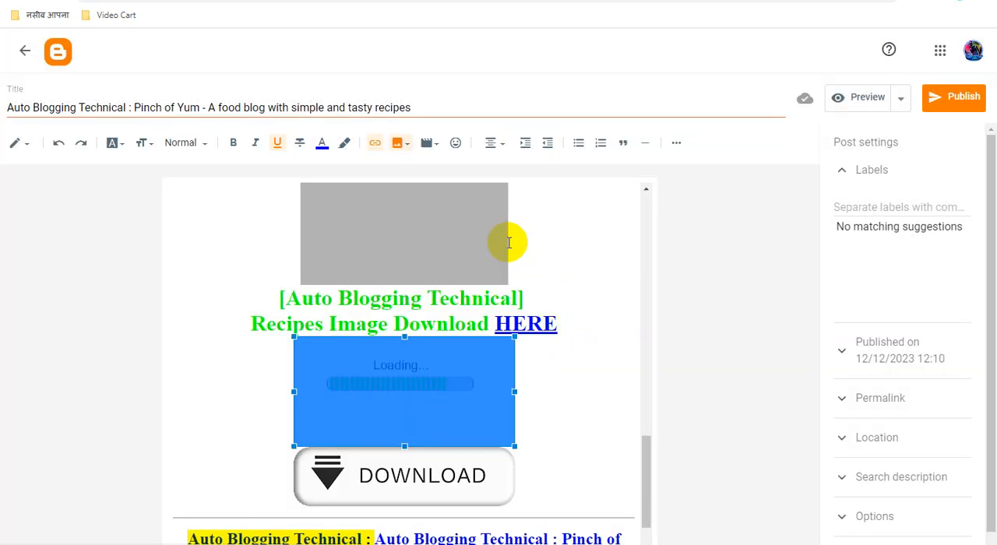
{"action": "left_click", "coordinate": [536, 327]}
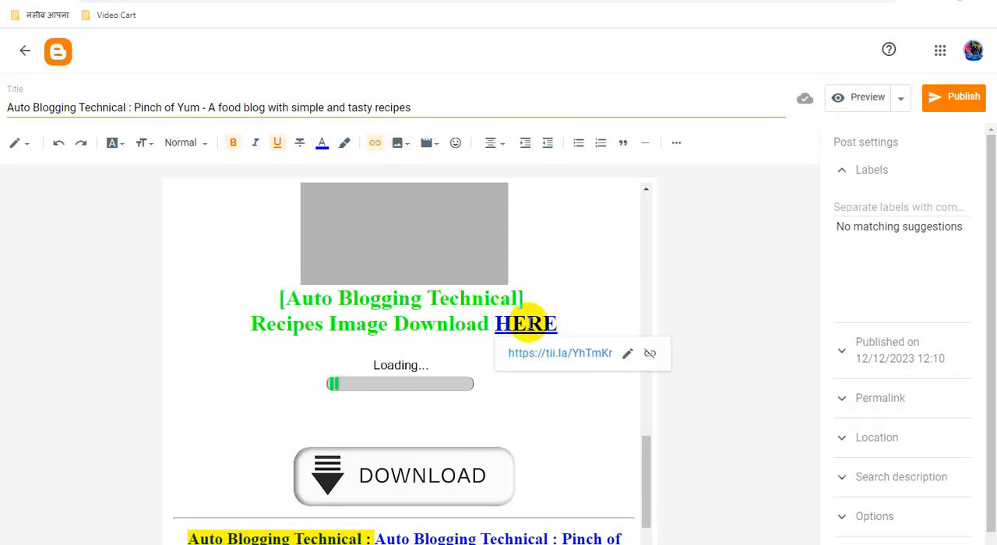
{"action": "left_click", "coordinate": [627, 355]}
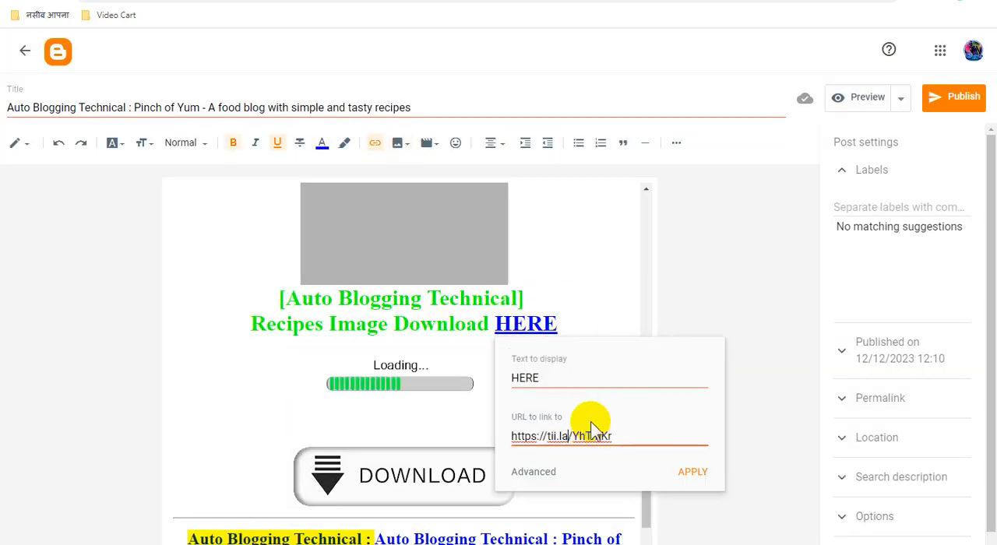
{"action": "type", "text": "https://tii.la/Y9hO9xoy"}
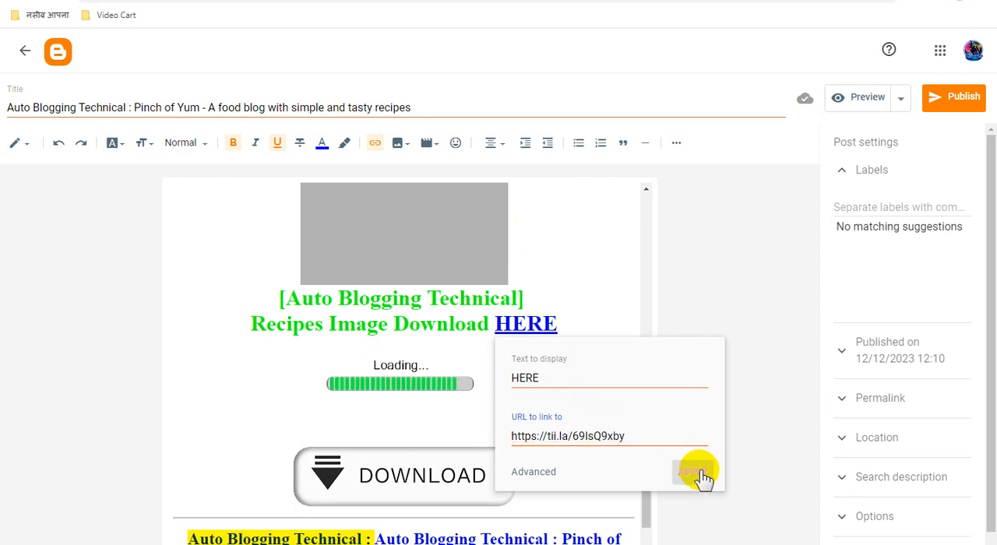
{"action": "left_click", "coordinate": [693, 472]}
{"action": "scroll", "coordinate": [587, 366], "scroll_direction": "down", "scroll_amount": 1}
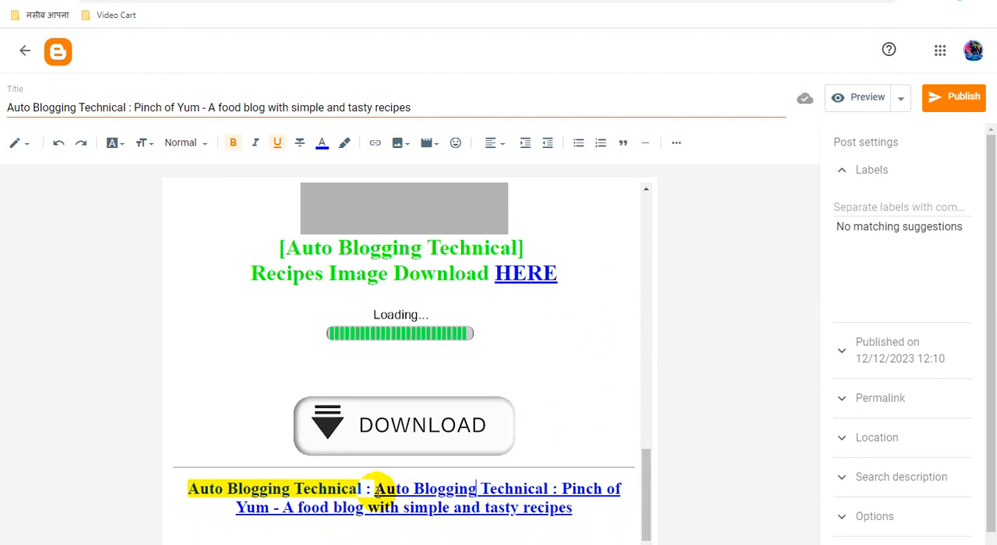
{"action": "left_click_drag", "start_coordinate": [376, 489], "coordinate": [572, 509]}
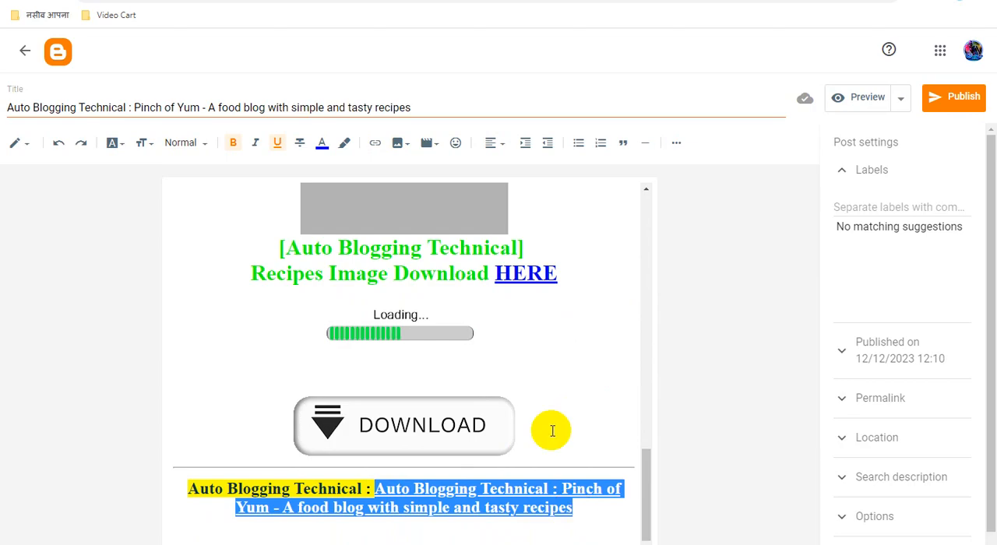
{"action": "left_click", "coordinate": [374, 144]}
{"action": "type", "text": "https://tii.la/69IsQ9xby"}
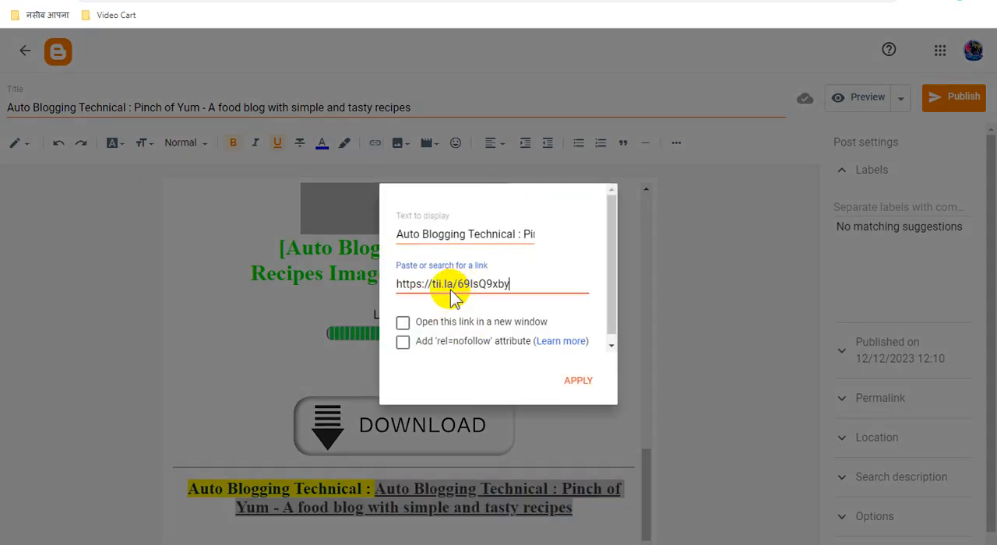
{"action": "left_click", "coordinate": [403, 323]}
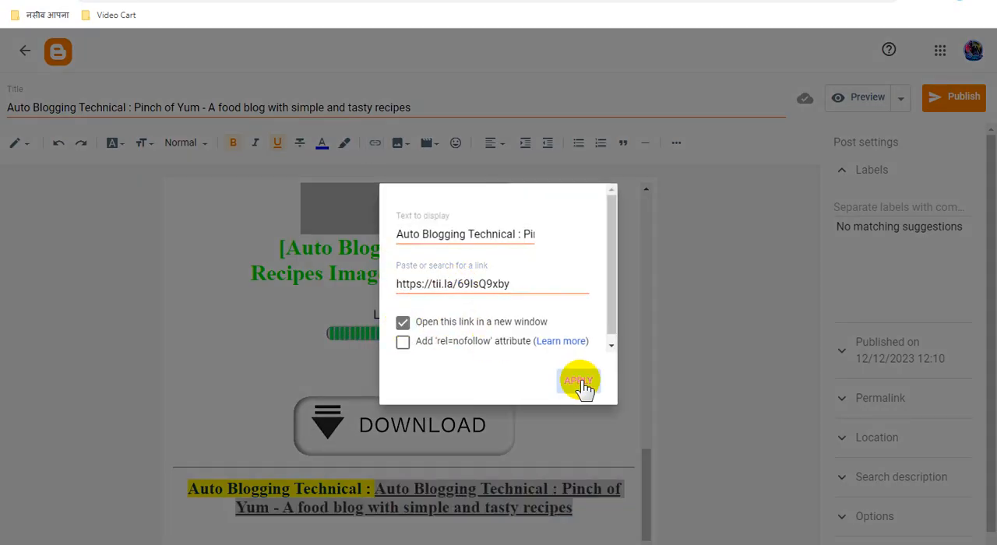
{"action": "left_click", "coordinate": [579, 382]}
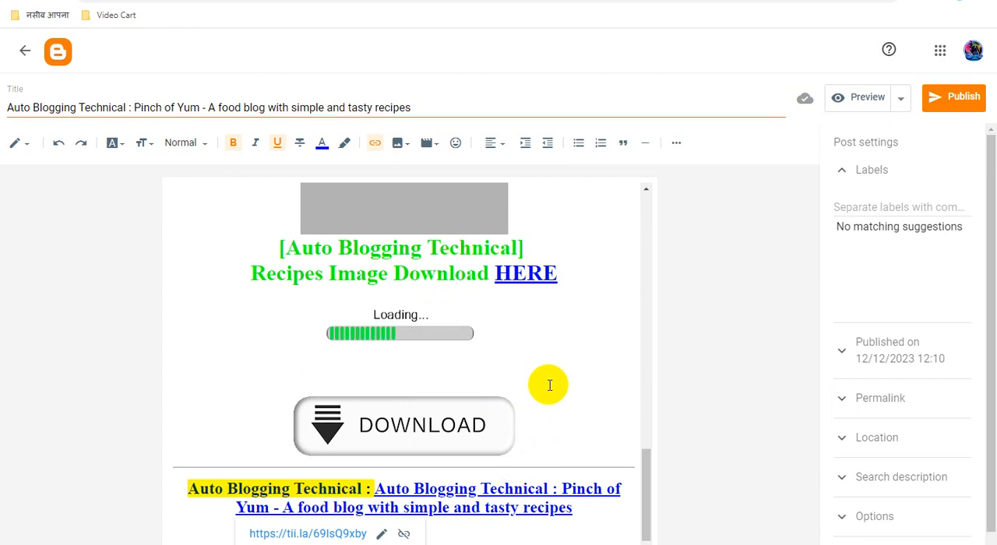
{"action": "left_click", "coordinate": [432, 427]}
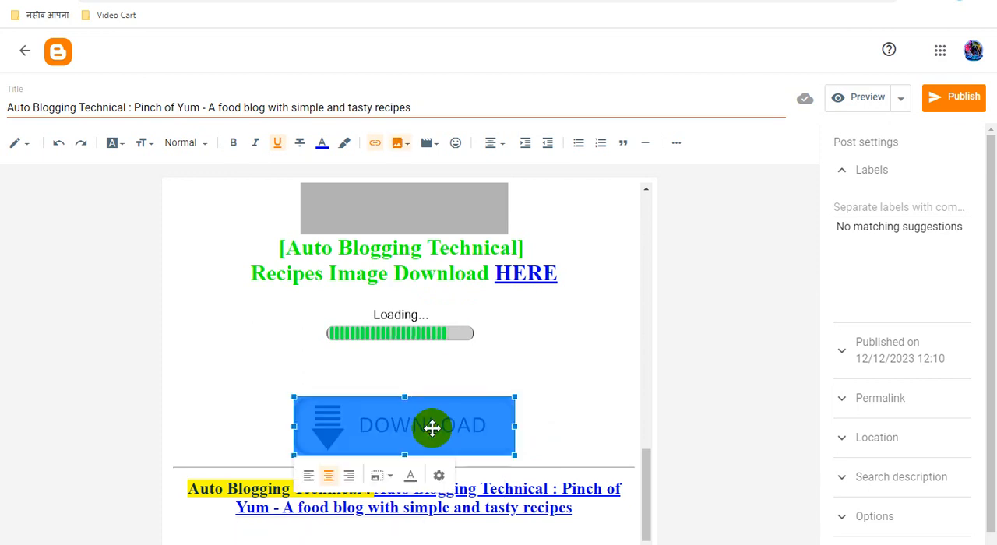
{"action": "left_click", "coordinate": [375, 142]}
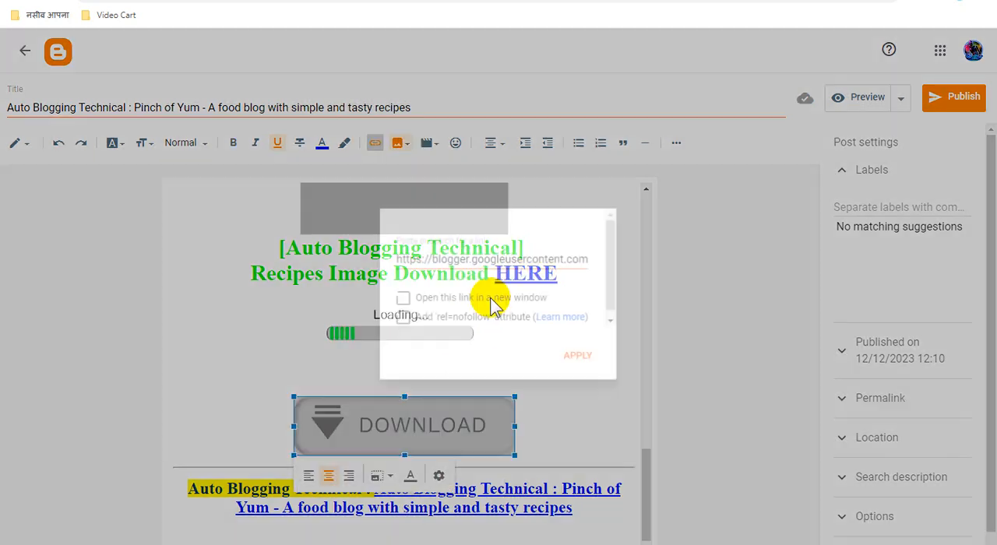
{"action": "triple_click", "coordinate": [450, 260]}
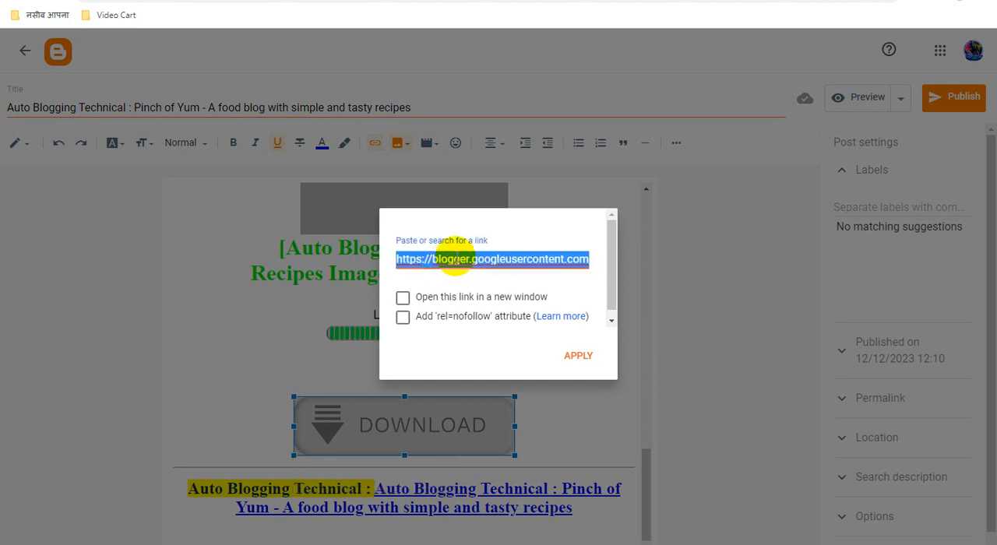
{"action": "type", "text": "https://tii.la/69lsQ9xby"}
{"action": "left_click", "coordinate": [403, 298]}
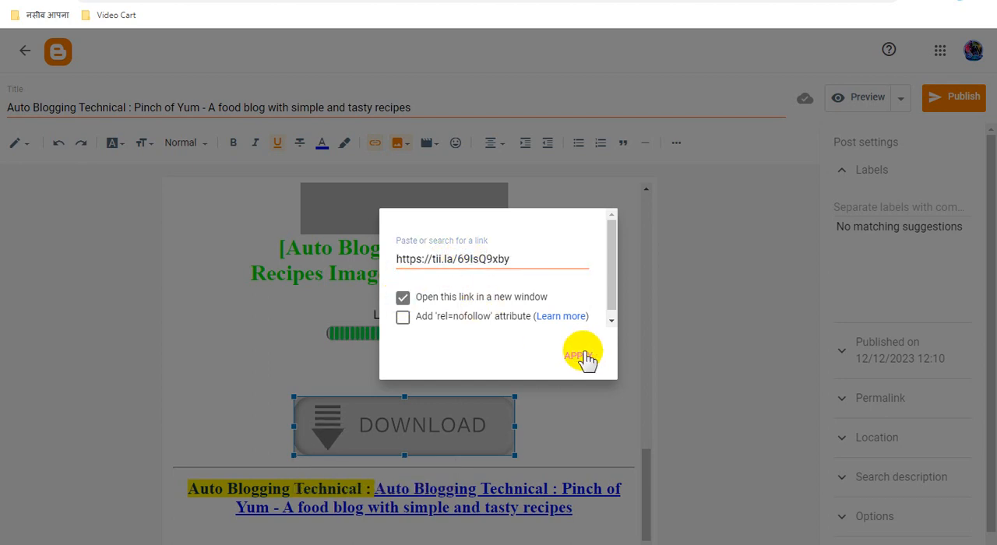
{"action": "left_click", "coordinate": [578, 357]}
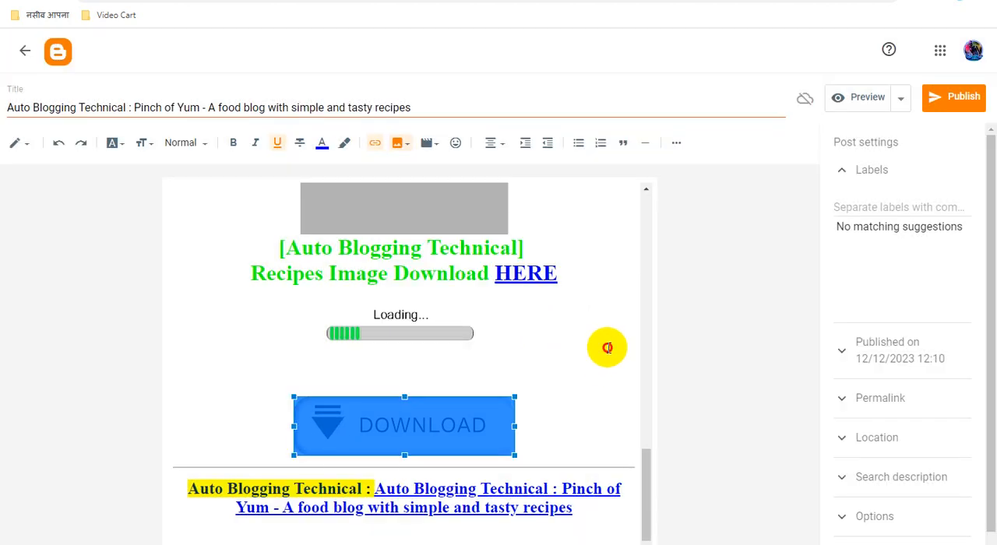
{"action": "left_click", "coordinate": [608, 348]}
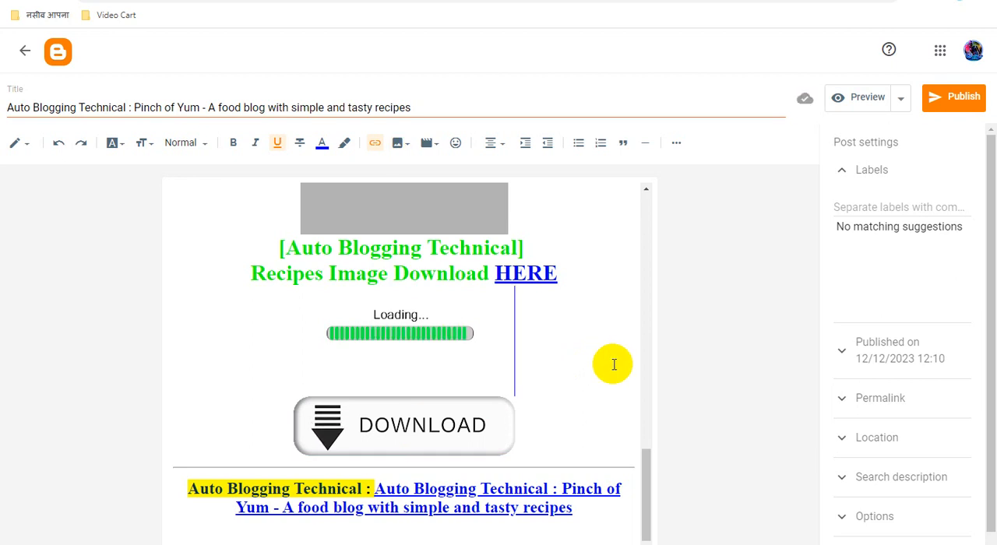
Step: Switch to Adsterra's direct links, copy the link of DirectLink_5, and return to the Blogger post
{"action": "left_click", "coordinate": [560, 0]}
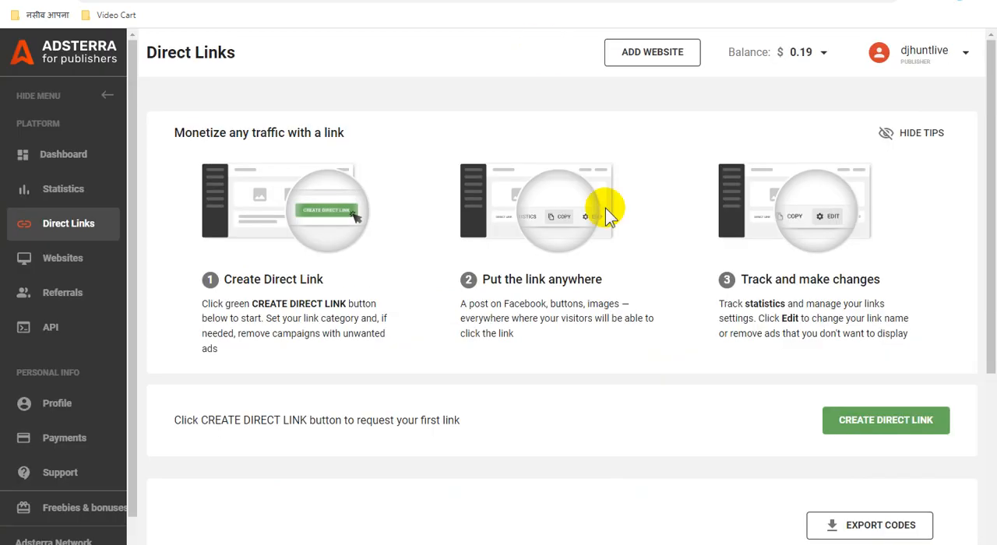
{"action": "scroll", "coordinate": [644, 385], "scroll_direction": "down", "scroll_amount": 4}
{"action": "left_click", "coordinate": [676, 346]}
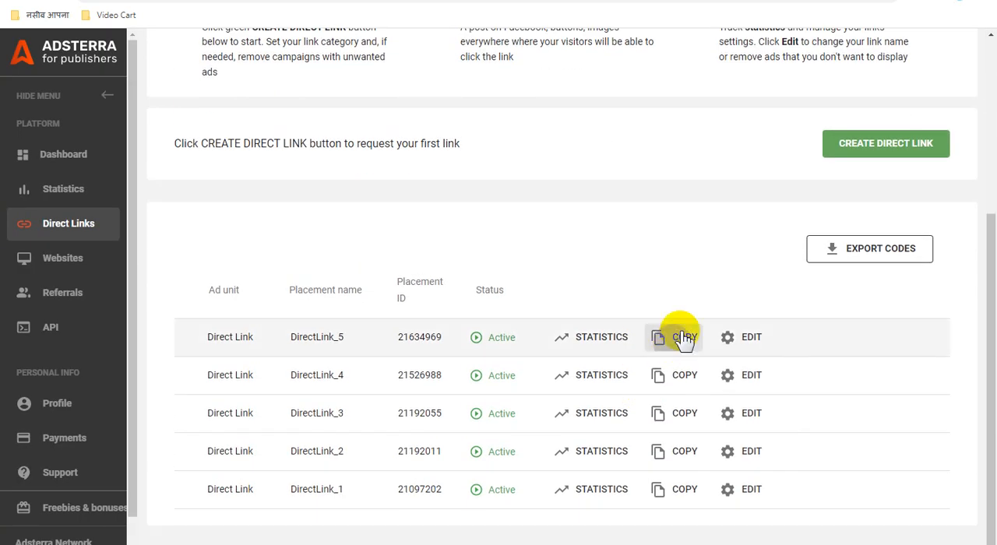
{"action": "left_click", "coordinate": [561, 0]}
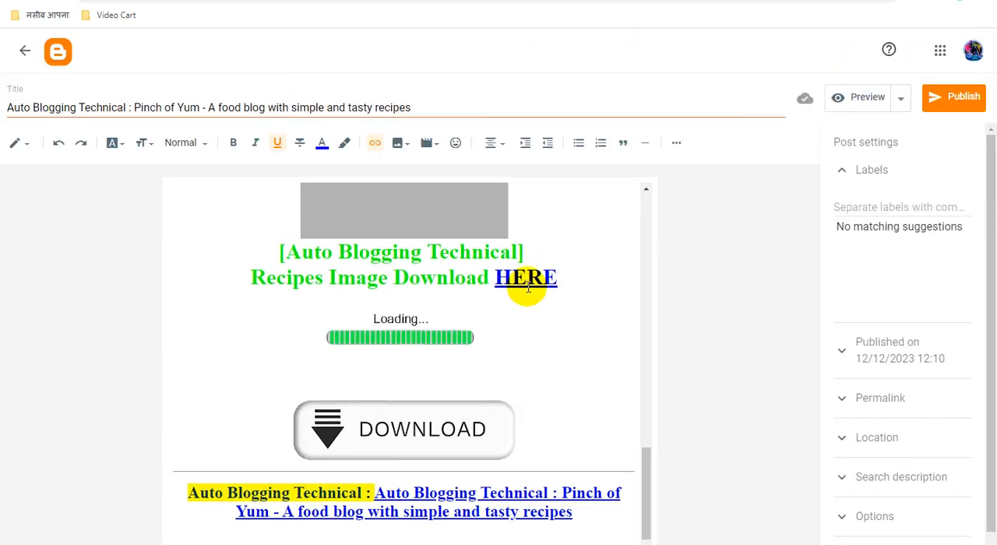
Step: Replace the recipe picture's link with the copied Adsterra direct link and set it to open in a new window
{"action": "scroll", "coordinate": [448, 269], "scroll_direction": "up", "scroll_amount": 5}
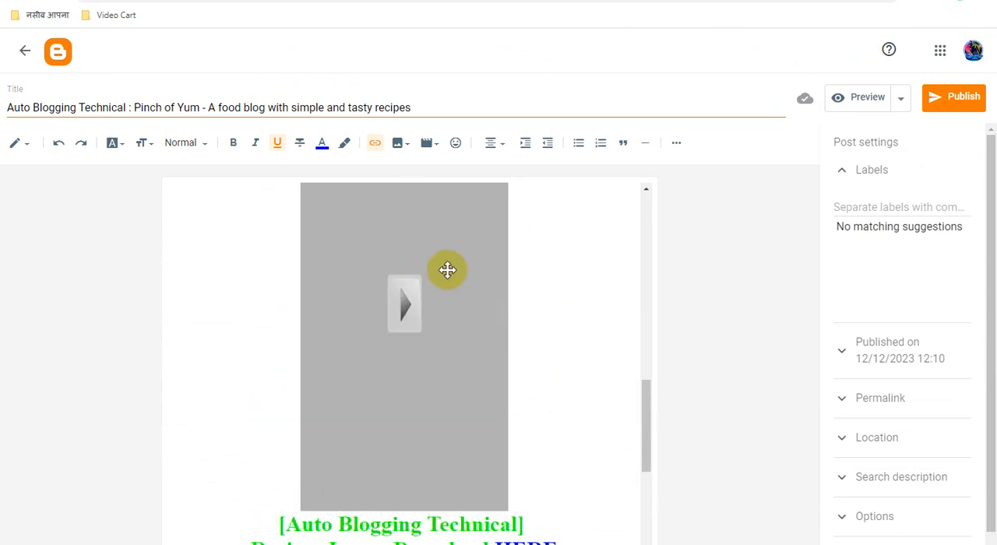
{"action": "scroll", "coordinate": [492, 297], "scroll_direction": "up", "scroll_amount": 5}
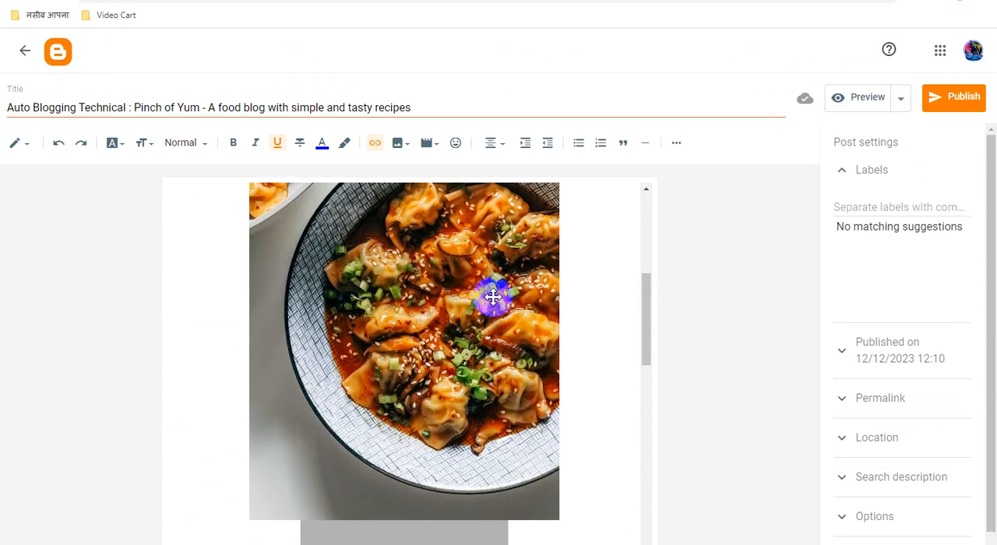
{"action": "left_click", "coordinate": [402, 279]}
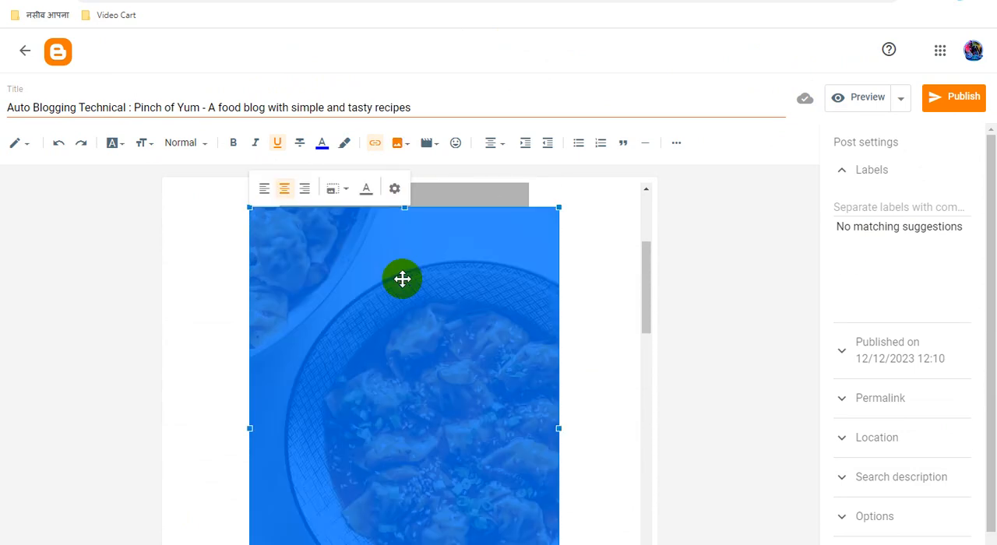
{"action": "left_click", "coordinate": [375, 144]}
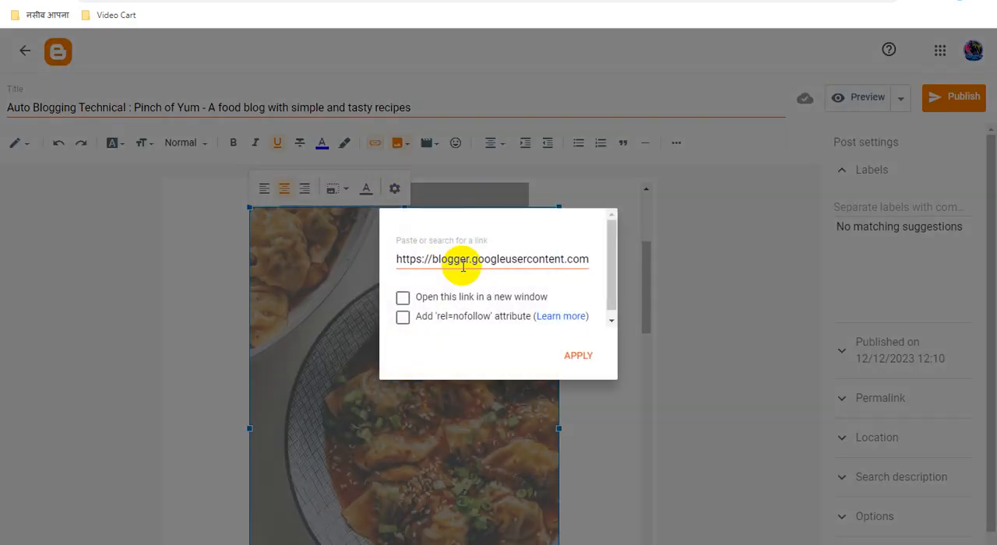
{"action": "triple_click", "coordinate": [475, 260]}
{"action": "key", "text": "ctrl+v"}
{"action": "left_click", "coordinate": [402, 297]}
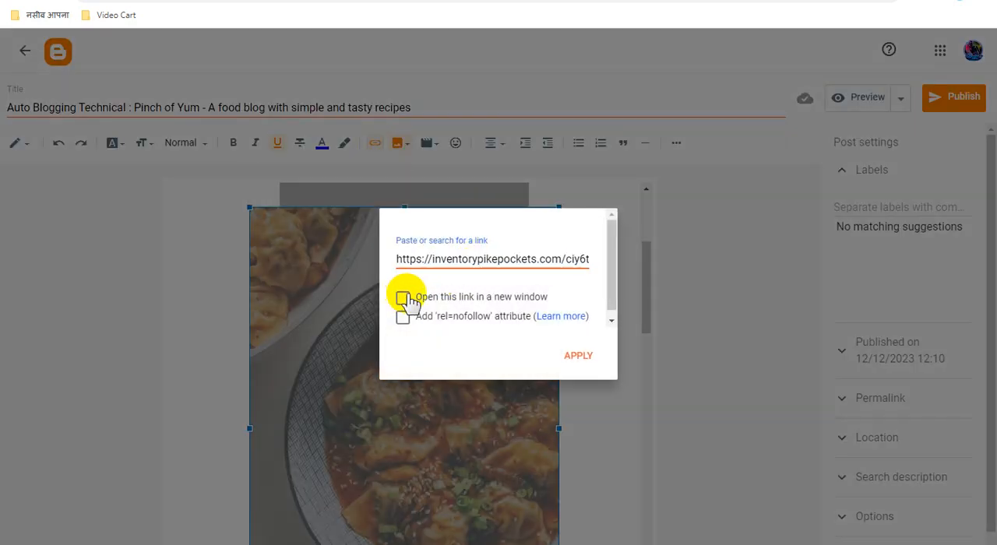
{"action": "left_click", "coordinate": [584, 356]}
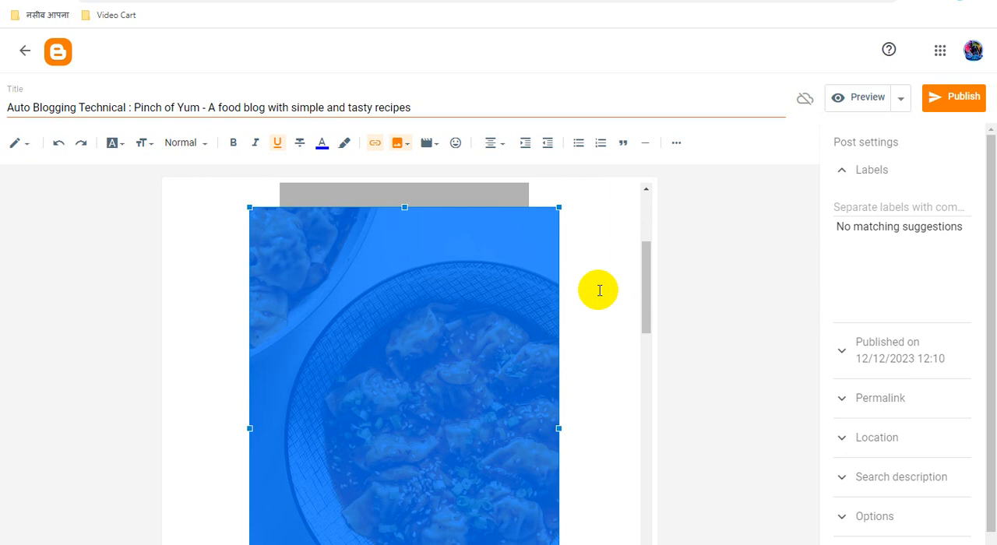
Step: Label the post "Recipes Auto Blogging Technical" and copy the post title into its search description
{"action": "triple_click", "coordinate": [287, 105]}
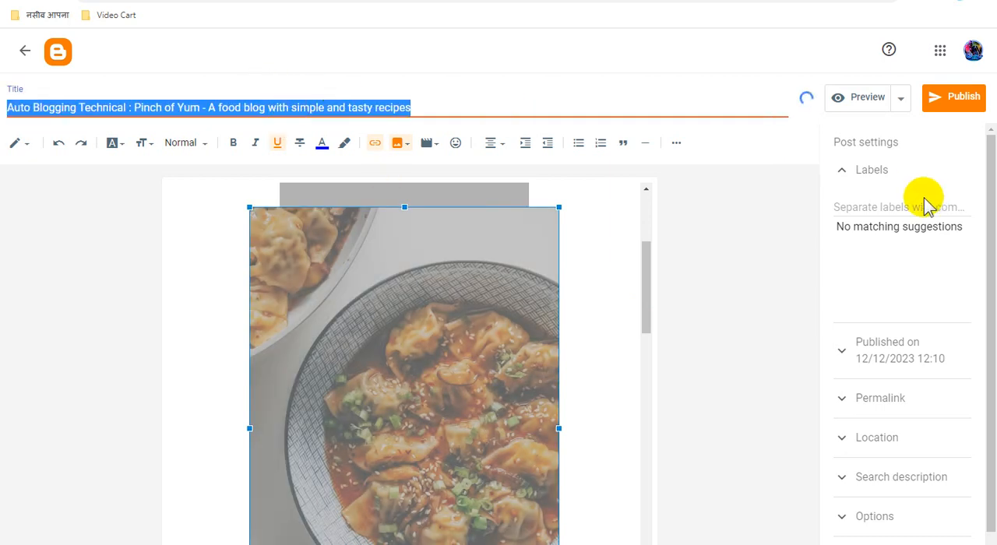
{"action": "left_click", "coordinate": [895, 204]}
{"action": "left_click", "coordinate": [888, 266]}
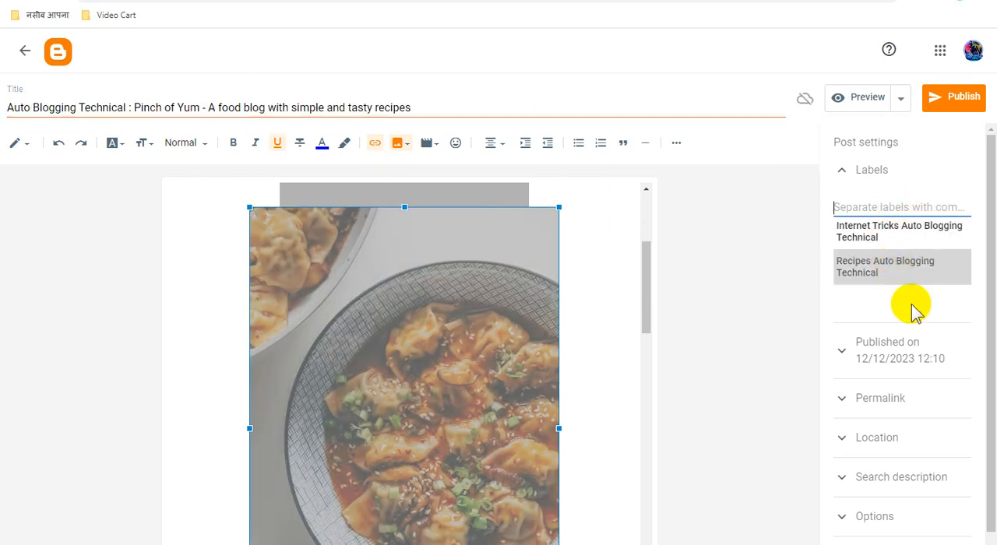
{"action": "left_click", "coordinate": [927, 460]}
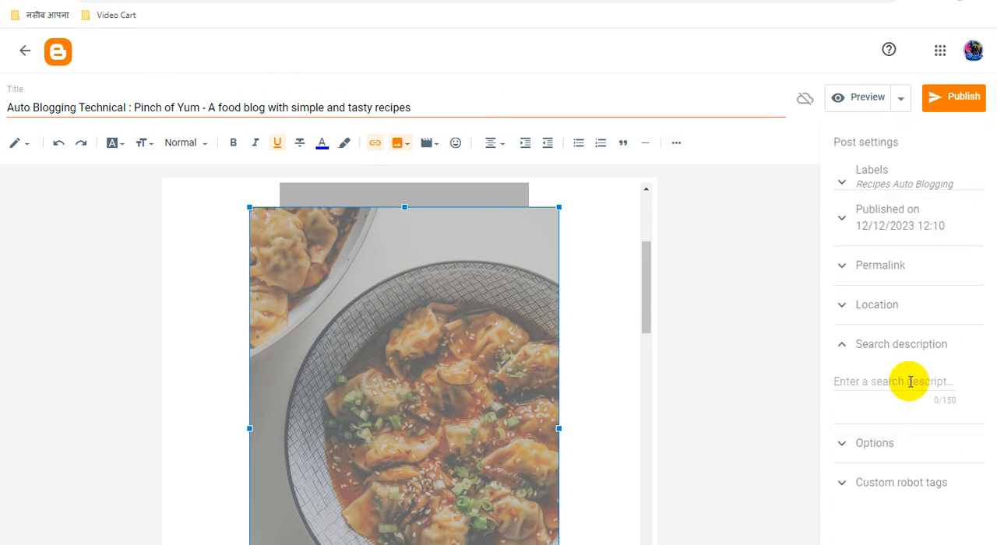
{"action": "key", "text": "ctrl+v"}
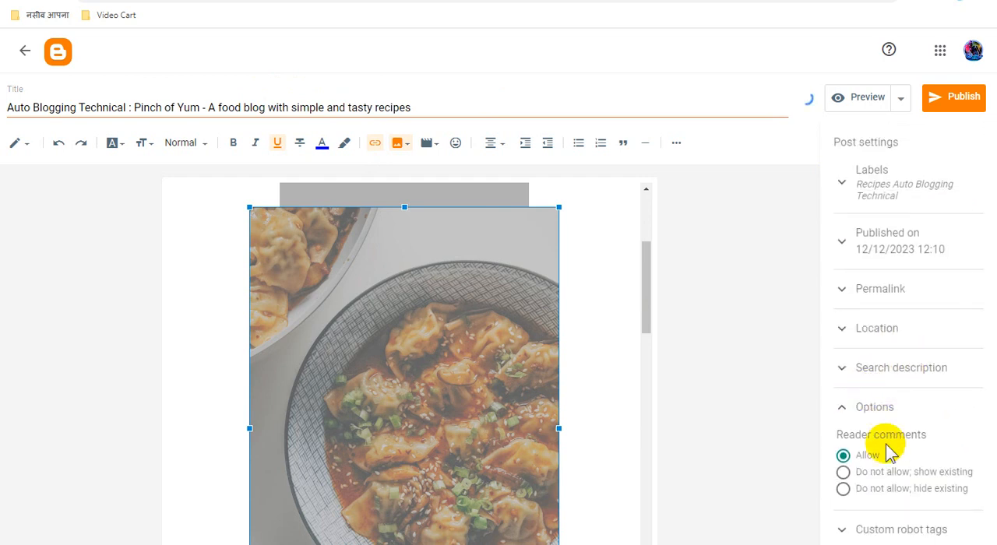
Step: Review the post's reader comment options and custom robot tags
{"action": "left_click", "coordinate": [872, 489]}
{"action": "left_click", "coordinate": [889, 527]}
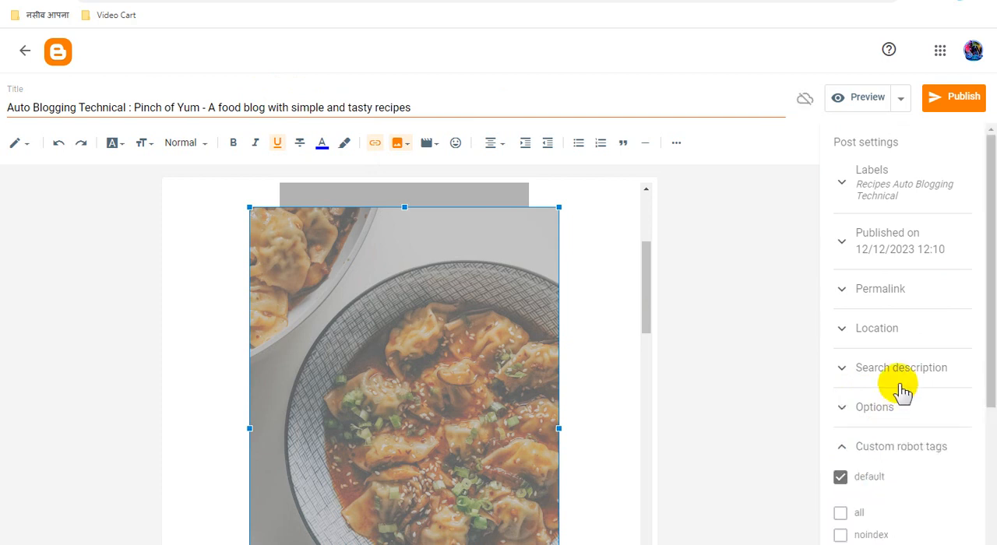
Step: Set the post's custom robot tags to all and noodp instead of default
{"action": "scroll", "coordinate": [904, 388], "scroll_direction": "down", "scroll_amount": 3}
{"action": "left_click", "coordinate": [841, 255]}
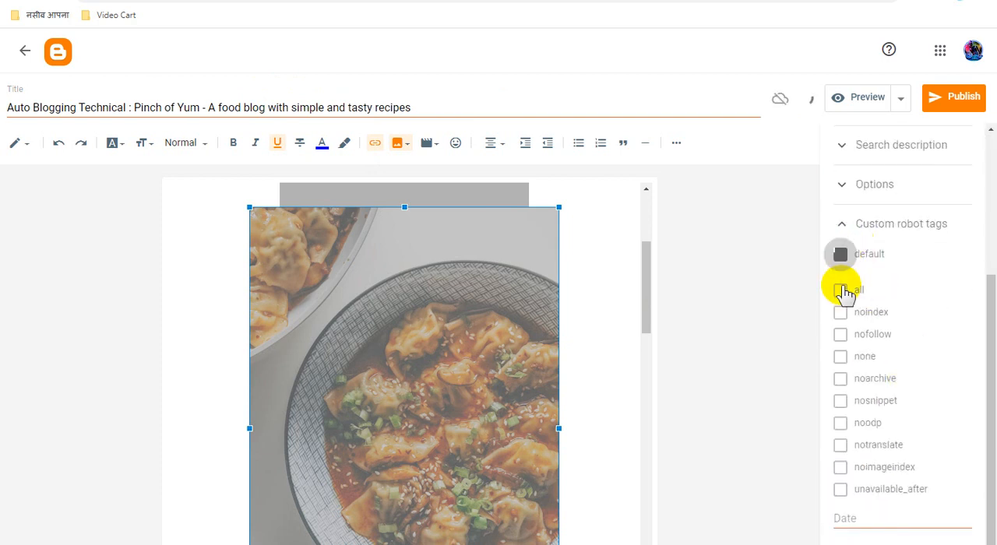
{"action": "left_click", "coordinate": [841, 290]}
{"action": "left_click", "coordinate": [841, 423]}
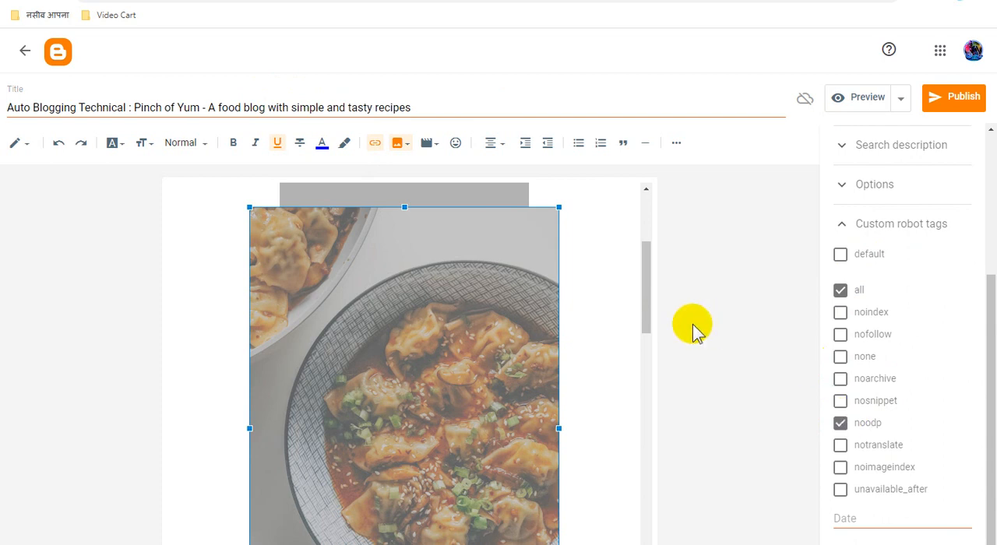
Step: Check the download section at the end of the post, then publish the post to the blog
{"action": "scroll", "coordinate": [572, 356], "scroll_direction": "down", "scroll_amount": 4}
{"action": "scroll", "coordinate": [588, 343], "scroll_direction": "down", "scroll_amount": 7}
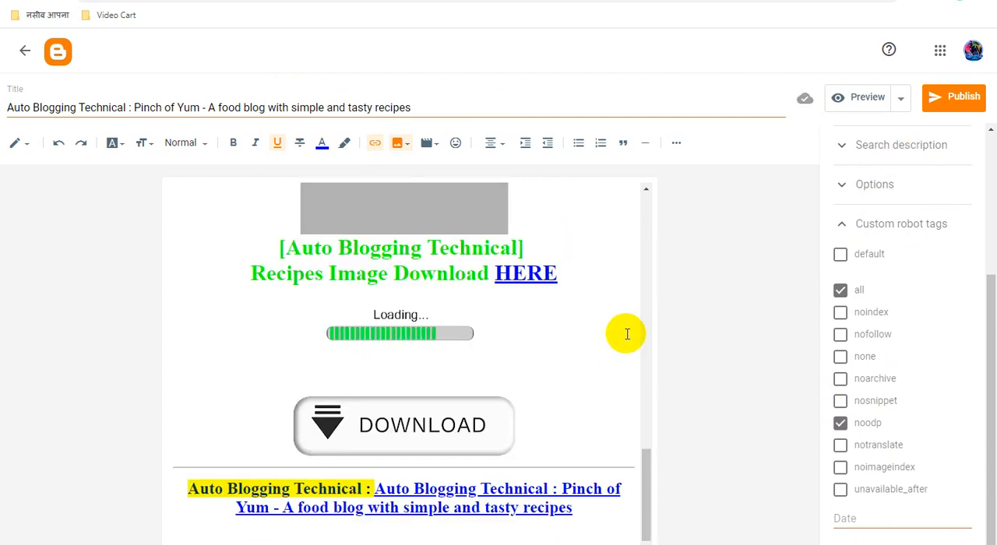
{"action": "left_click", "coordinate": [954, 103]}
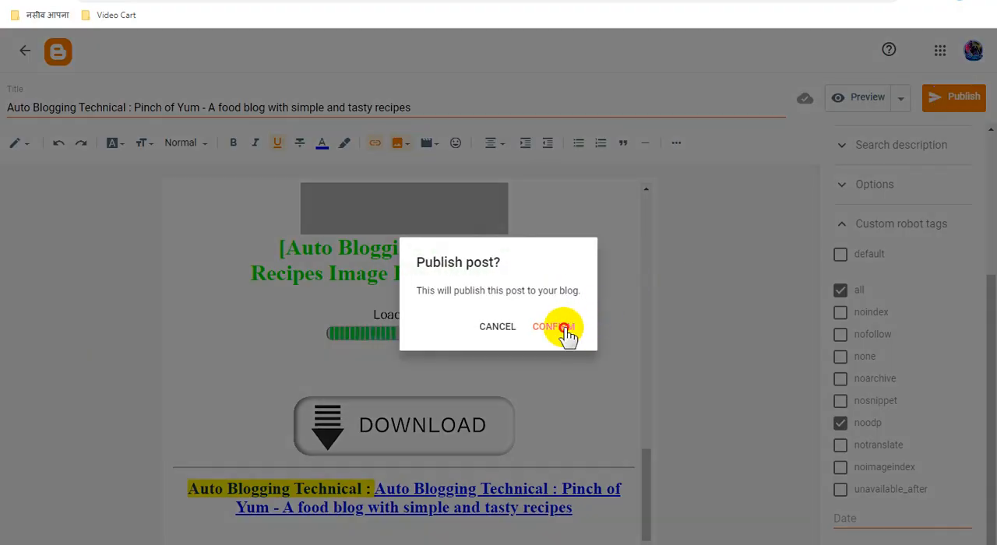
{"action": "left_click", "coordinate": [567, 332]}
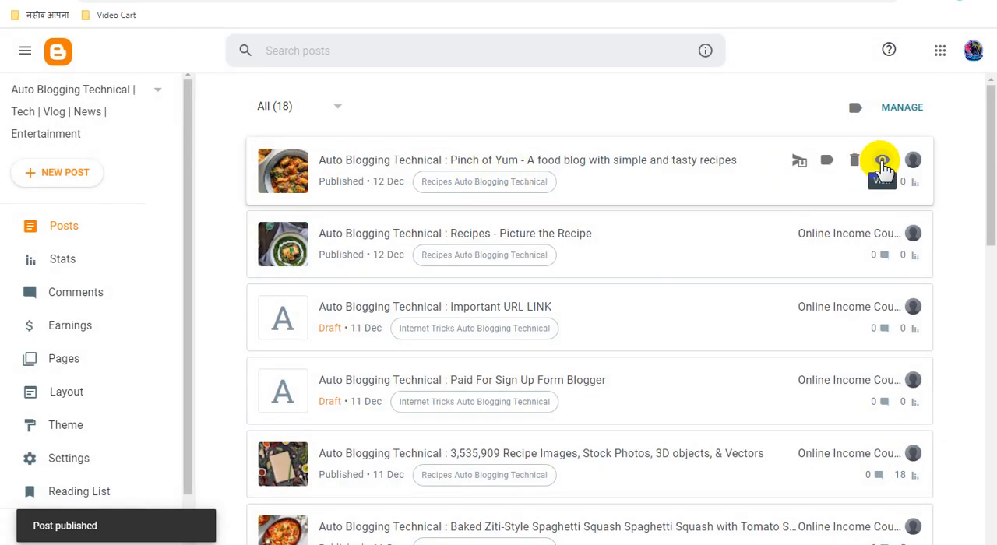
Step: View the published Pinch of Yum post in preview and examine its title, recipe picture, ads and download links
{"action": "left_click", "coordinate": [880, 161]}
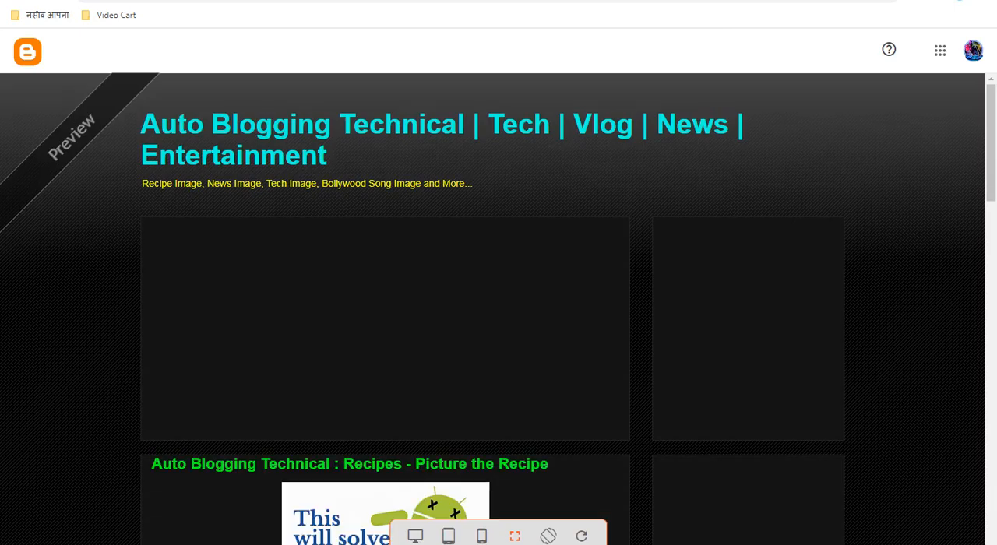
{"action": "scroll", "coordinate": [747, 248], "scroll_direction": "down", "scroll_amount": 3}
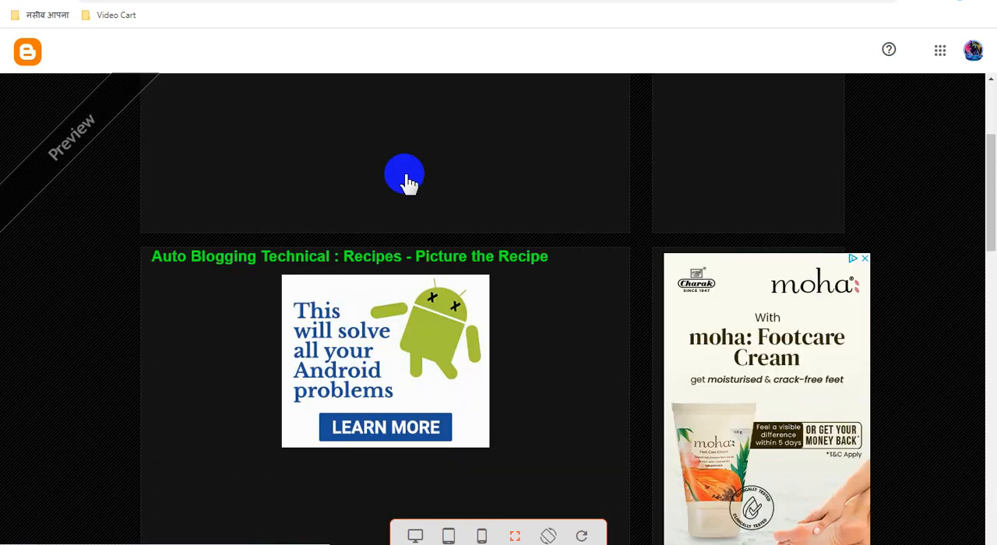
{"action": "left_click", "coordinate": [564, 257]}
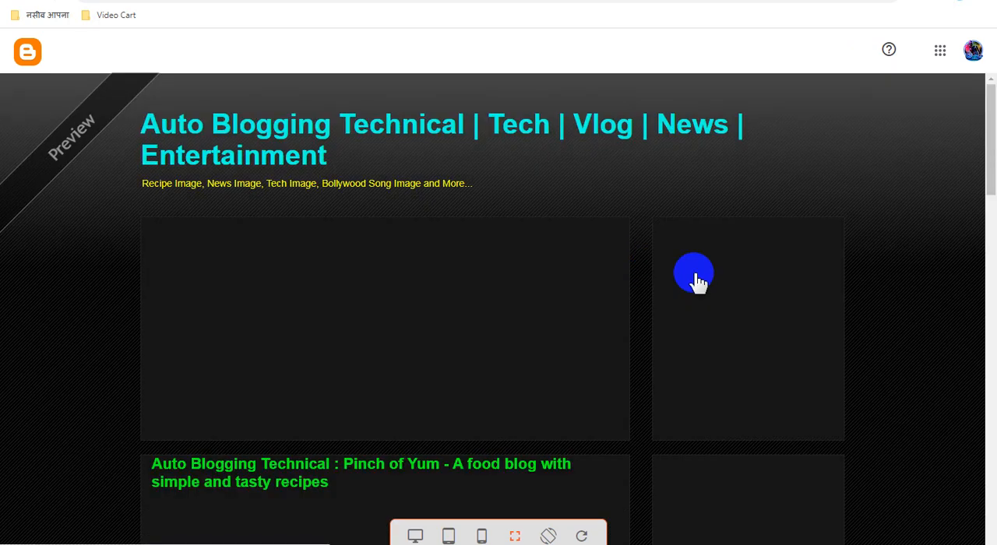
{"action": "scroll", "coordinate": [699, 280], "scroll_direction": "down", "scroll_amount": 10}
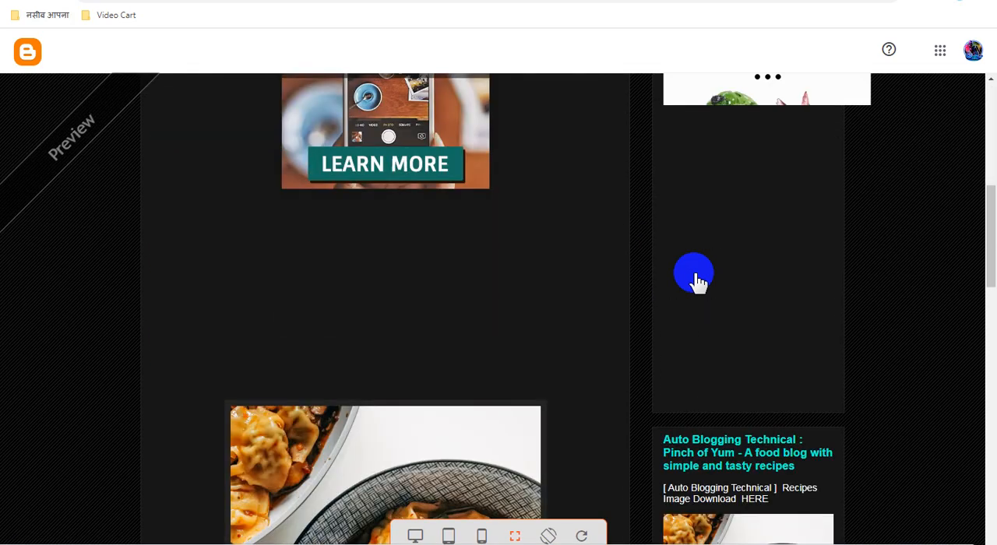
{"action": "scroll", "coordinate": [699, 280], "scroll_direction": "down", "scroll_amount": 6}
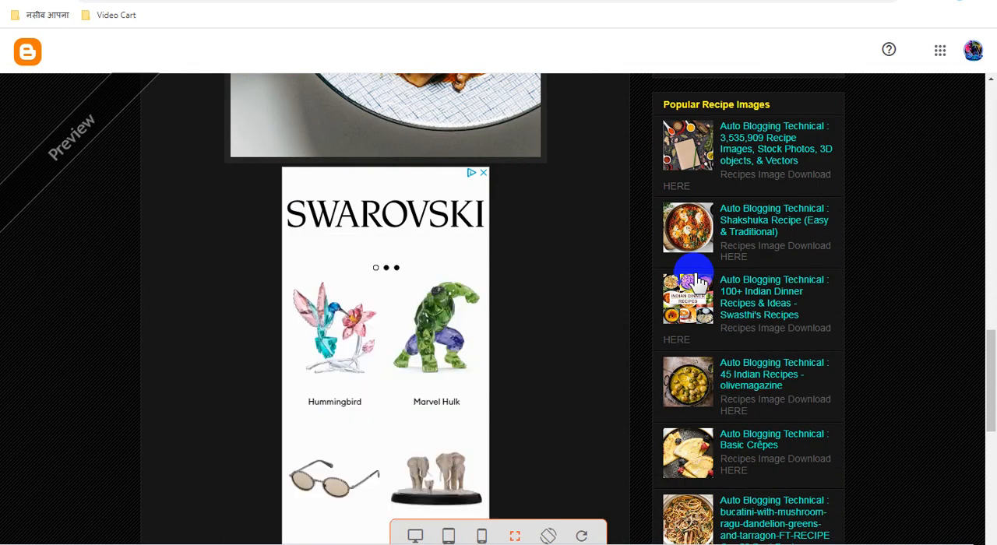
{"action": "scroll", "coordinate": [699, 281], "scroll_direction": "down", "scroll_amount": 8}
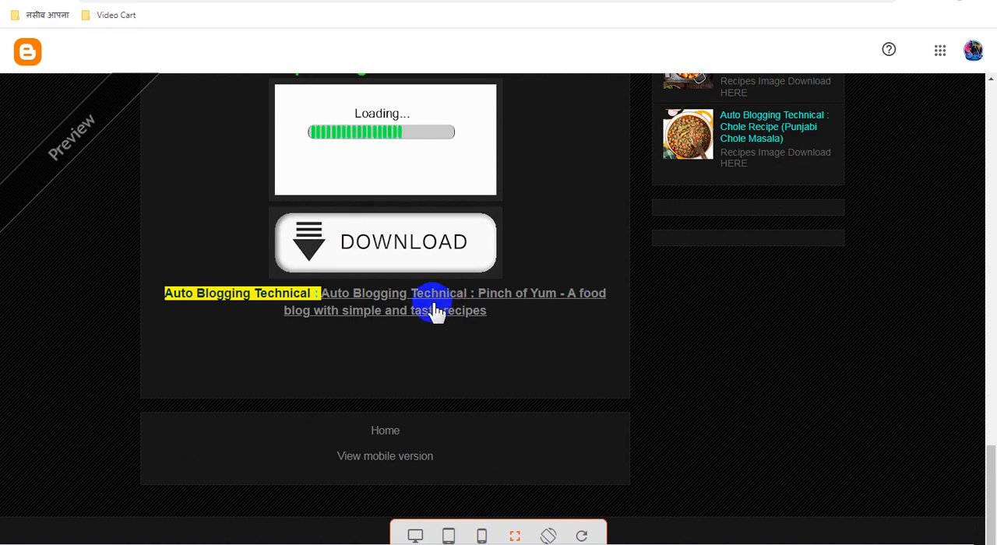
{"action": "scroll", "coordinate": [580, 311], "scroll_direction": "up", "scroll_amount": 8}
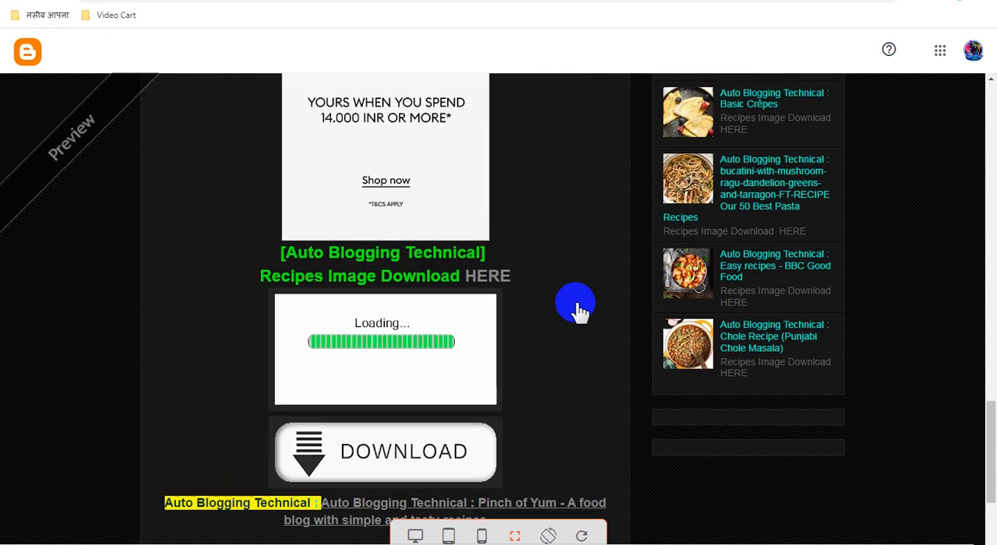
{"action": "scroll", "coordinate": [580, 312], "scroll_direction": "up", "scroll_amount": 8}
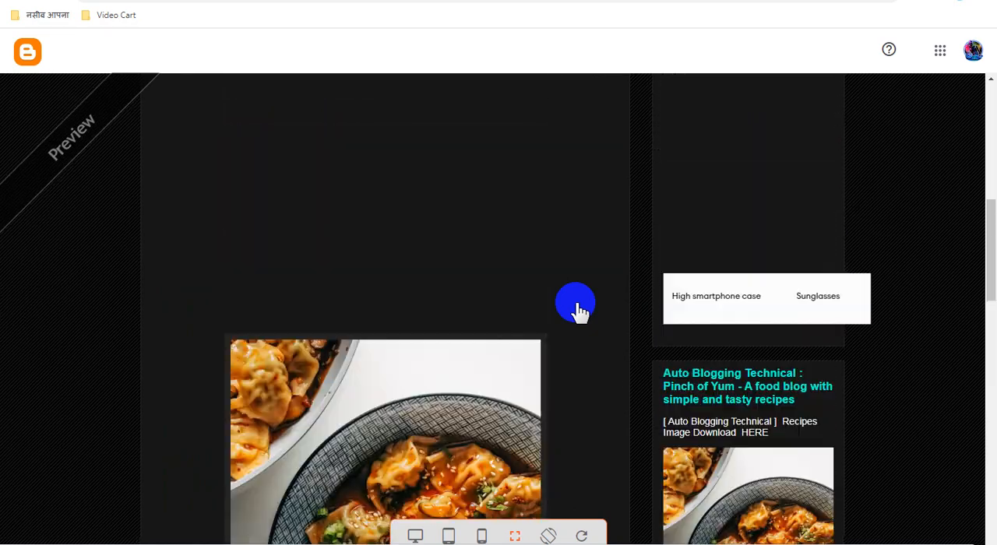
{"action": "scroll", "coordinate": [581, 311], "scroll_direction": "up", "scroll_amount": 2}
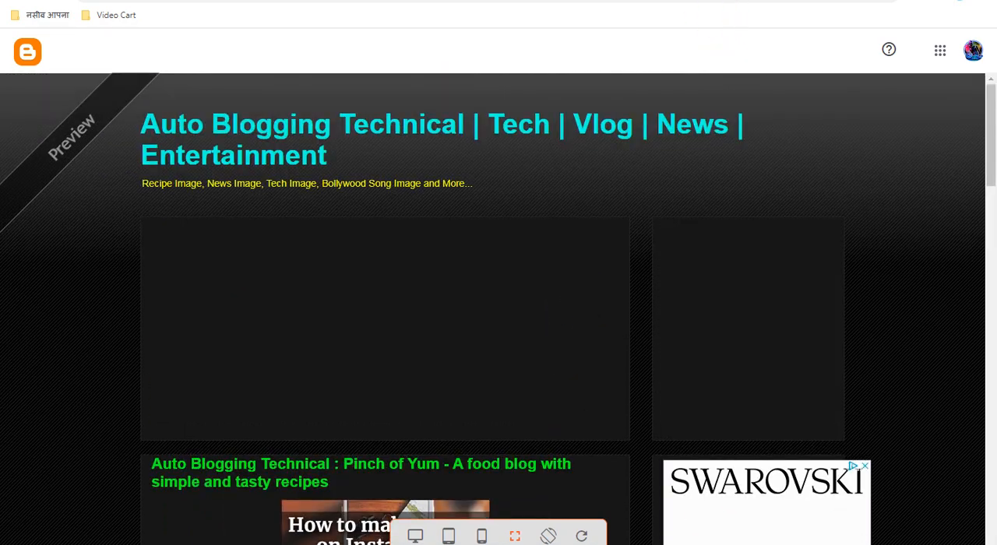
Step: Open the Pinch of Yum post outside the preview frame and check its layout, picture and download section
{"action": "left_click", "coordinate": [733, 1]}
{"action": "scroll", "coordinate": [593, 290], "scroll_direction": "down", "scroll_amount": 5}
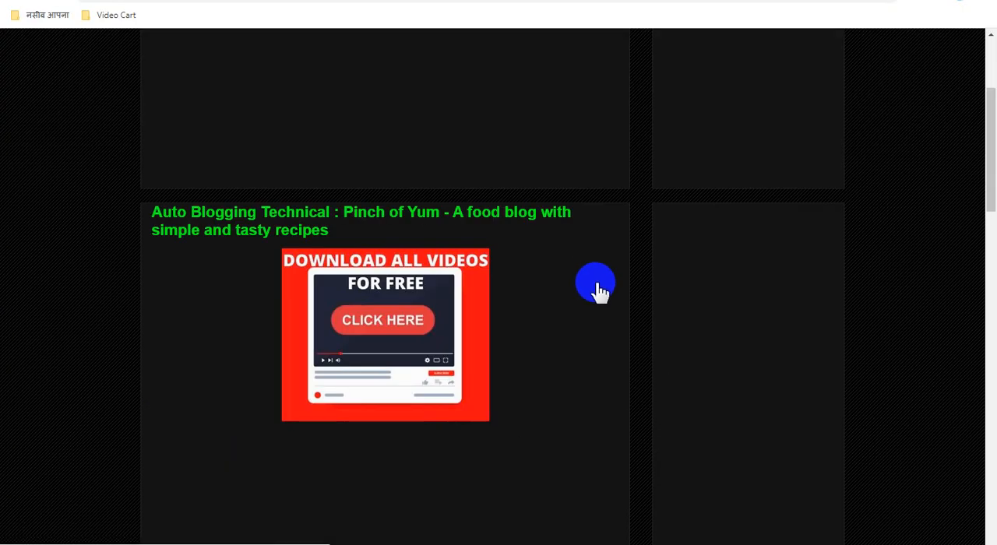
{"action": "scroll", "coordinate": [597, 290], "scroll_direction": "down", "scroll_amount": 8}
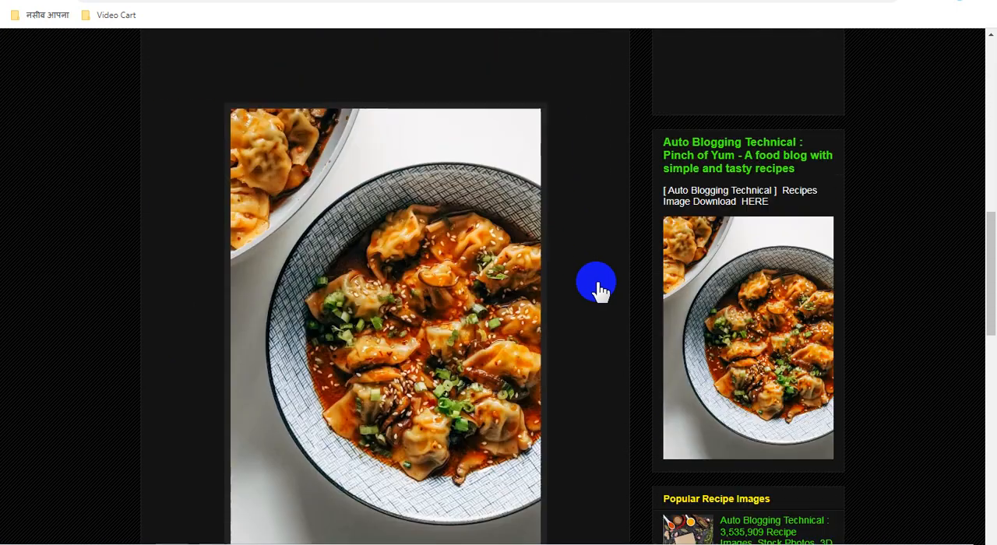
{"action": "scroll", "coordinate": [436, 234], "scroll_direction": "down", "scroll_amount": 9}
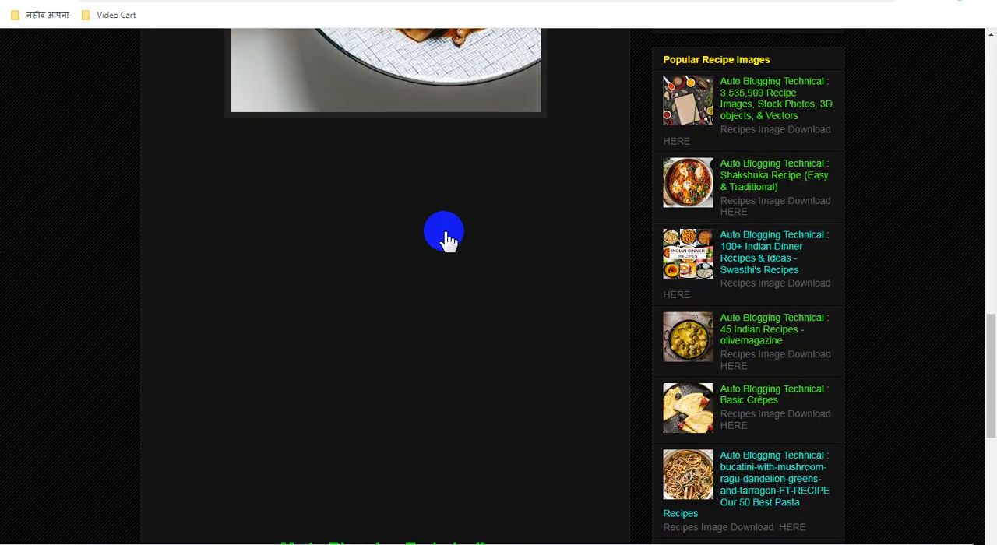
{"action": "scroll", "coordinate": [501, 248], "scroll_direction": "up", "scroll_amount": 3}
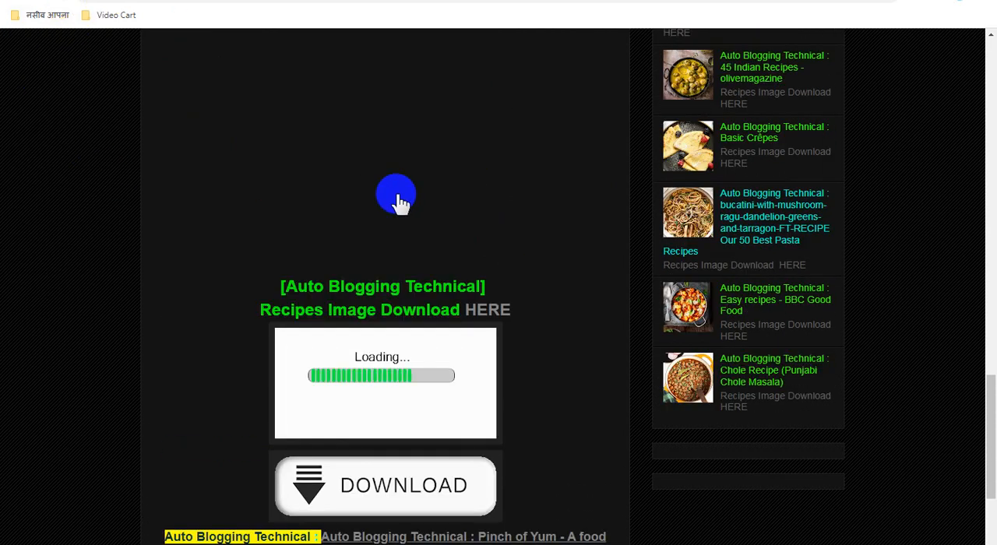
{"action": "left_click", "coordinate": [444, 213]}
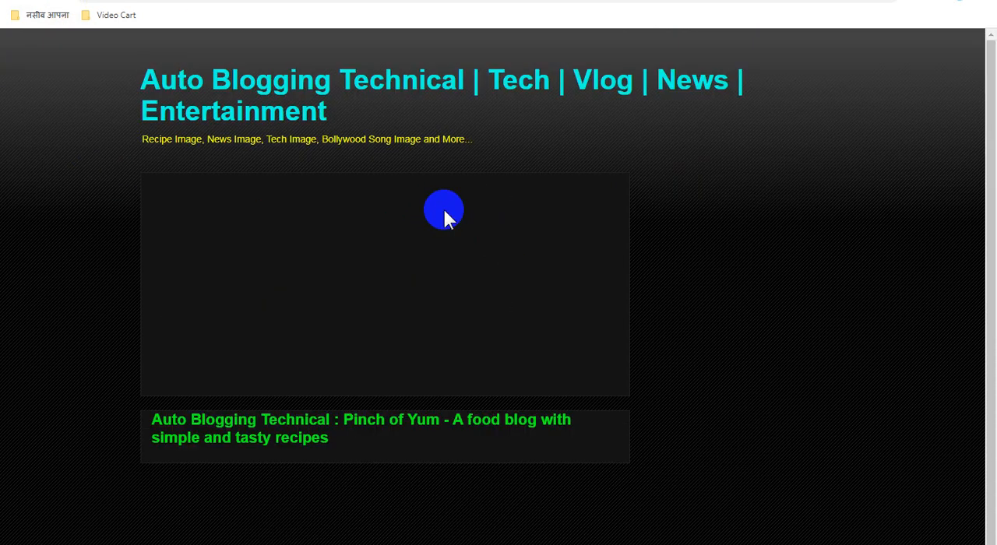
{"action": "scroll", "coordinate": [482, 231], "scroll_direction": "down", "scroll_amount": 5}
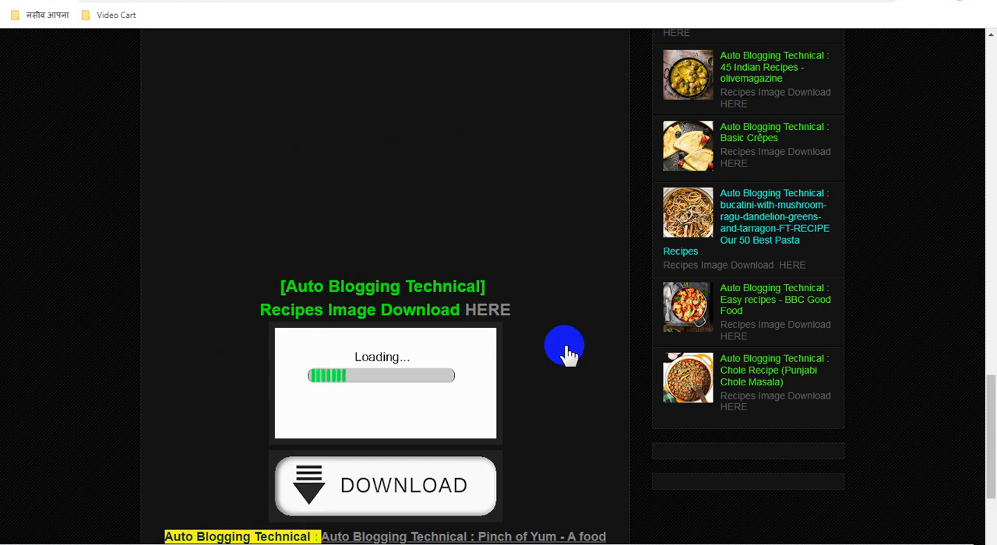
{"action": "scroll", "coordinate": [566, 353], "scroll_direction": "up", "scroll_amount": 8}
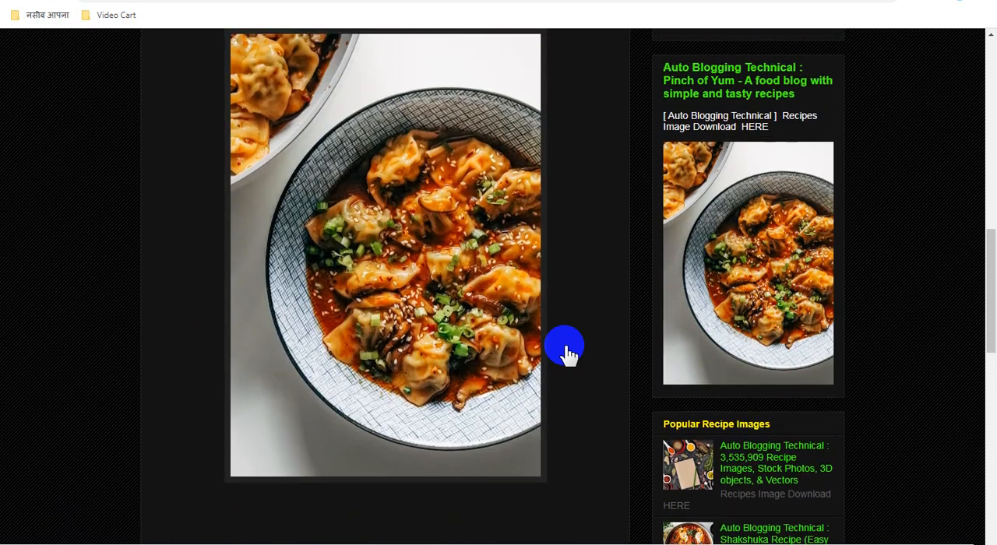
{"action": "scroll", "coordinate": [566, 353], "scroll_direction": "up", "scroll_amount": 9}
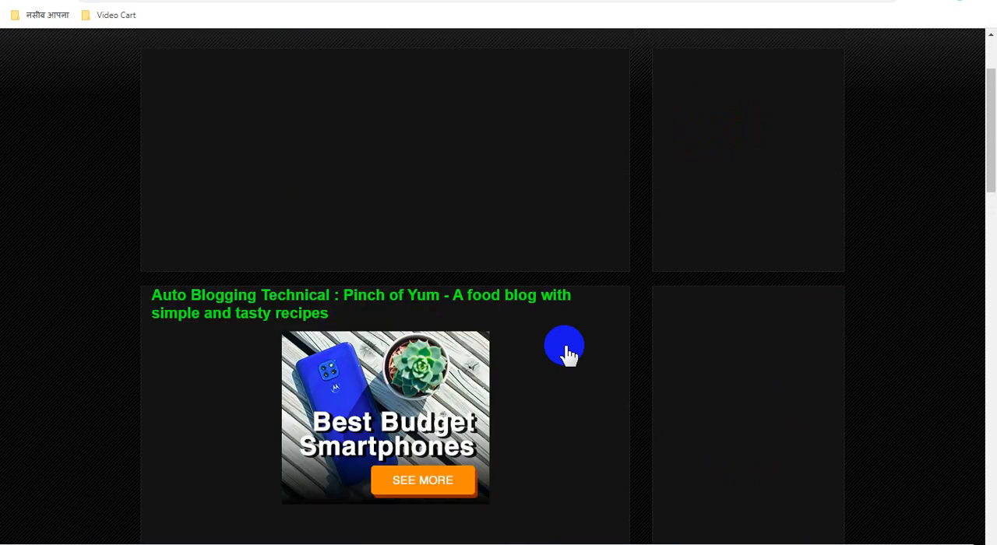
{"action": "scroll", "coordinate": [566, 353], "scroll_direction": "up", "scroll_amount": 2}
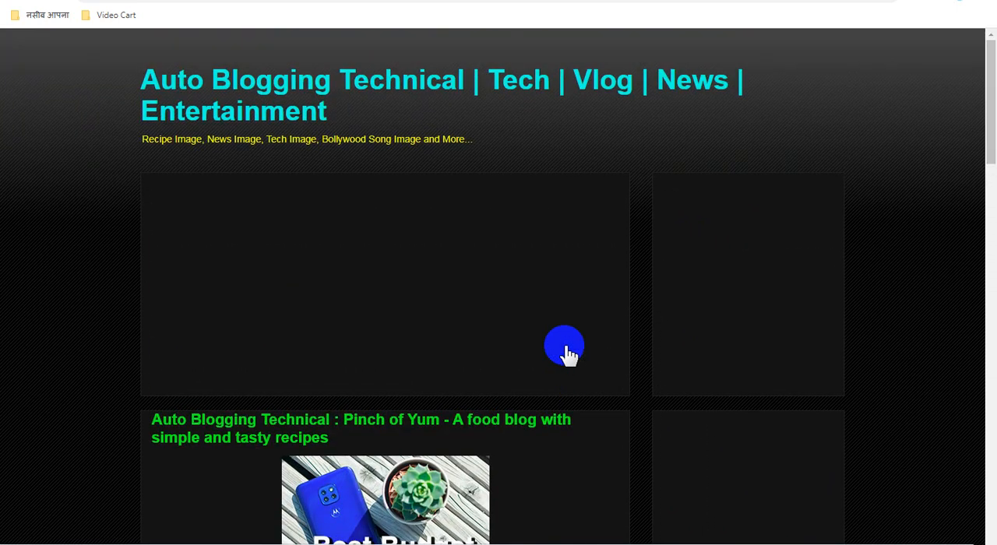
Step: Return to the Blogger post list and start a new post with the prefilled recipe template
{"action": "left_click", "coordinate": [614, 4]}
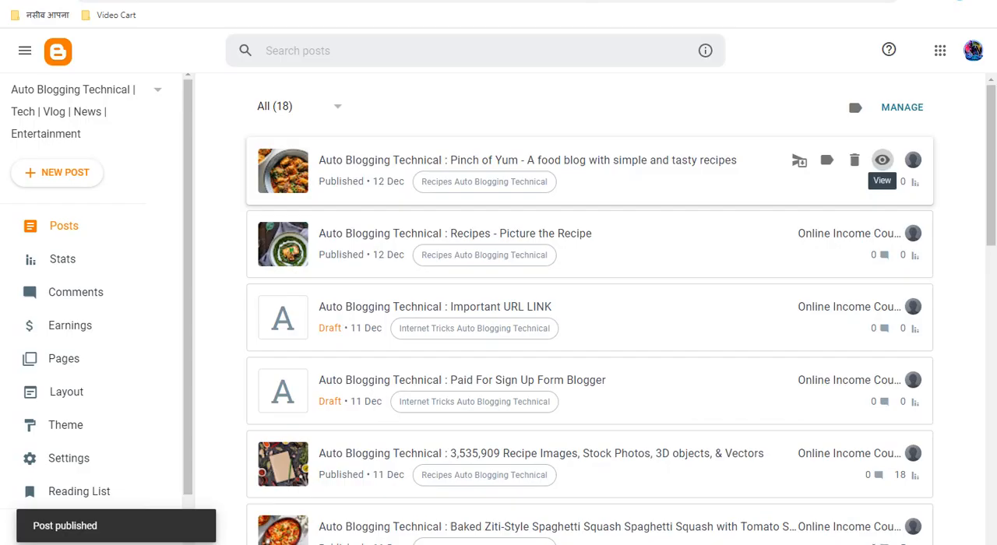
{"action": "left_click", "coordinate": [85, 178]}
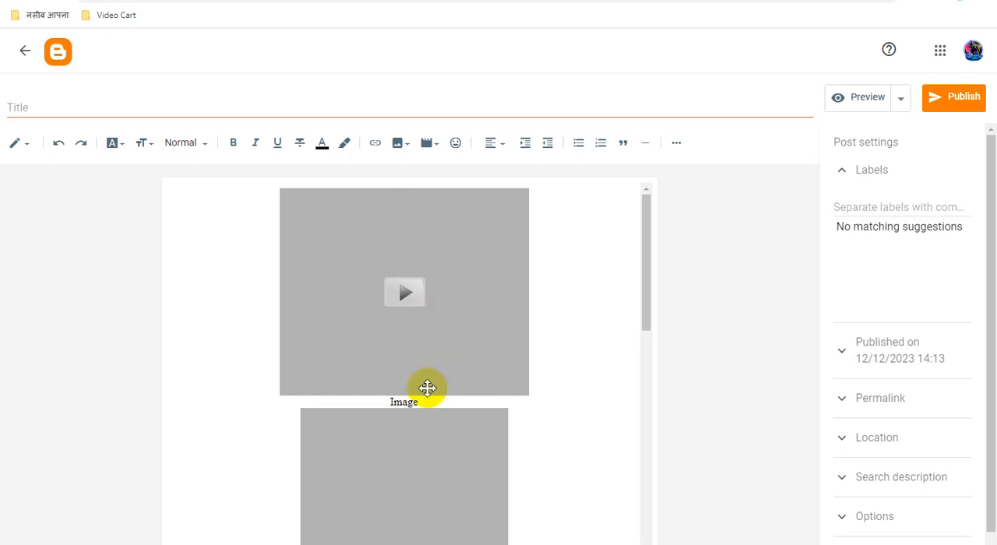
{"action": "scroll", "coordinate": [421, 372], "scroll_direction": "down", "scroll_amount": 3}
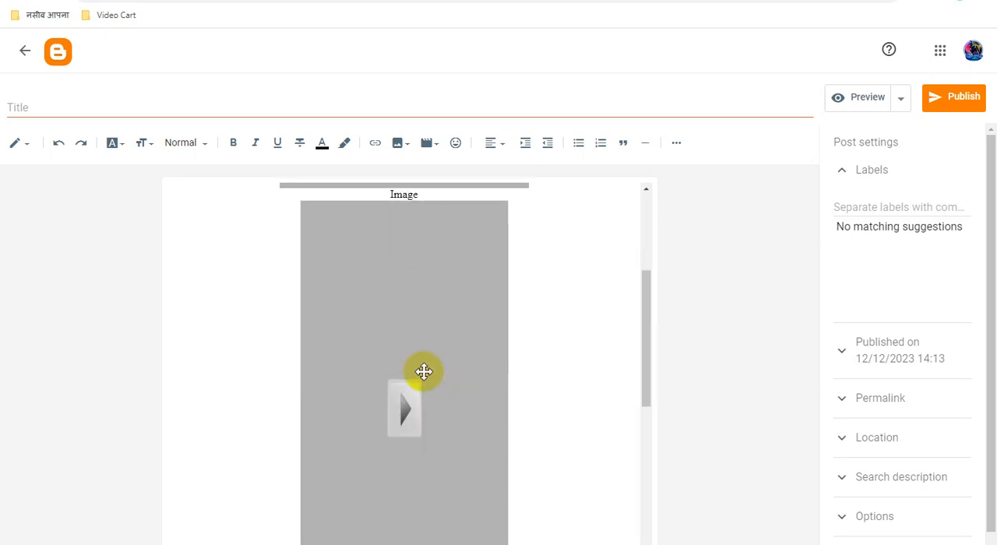
{"action": "scroll", "coordinate": [424, 373], "scroll_direction": "down", "scroll_amount": 5}
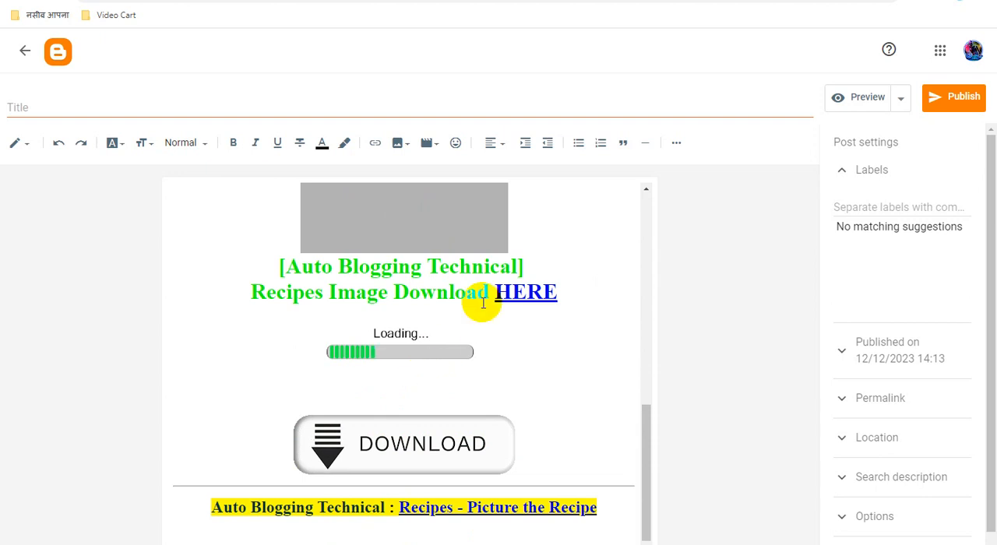
Step: Copy "Auto Blogging Technical" from the template's green heading and enter "Auto Blogging Technical :" as the post title
{"action": "left_click_drag", "start_coordinate": [520, 267], "coordinate": [293, 266]}
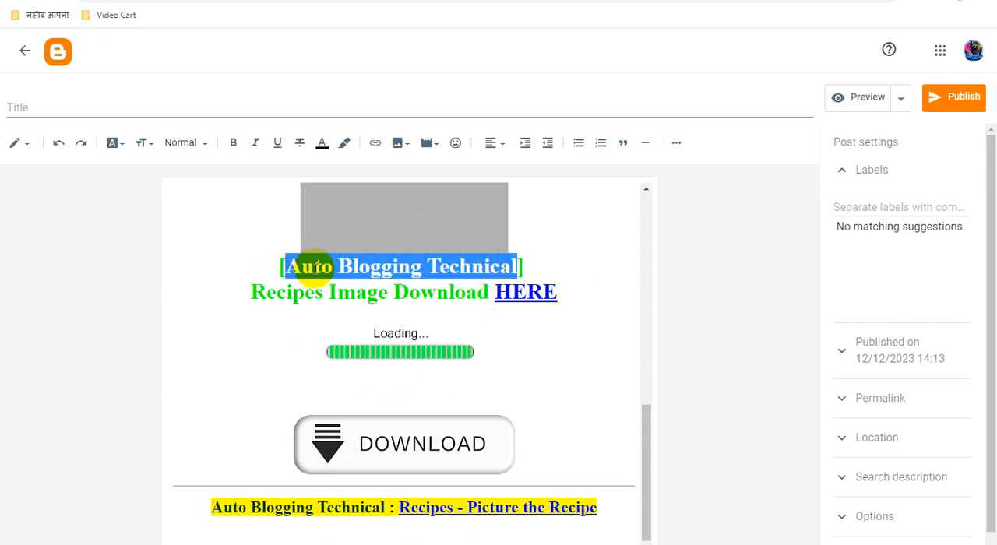
{"action": "right_click", "coordinate": [328, 274]}
{"action": "left_click", "coordinate": [351, 297]}
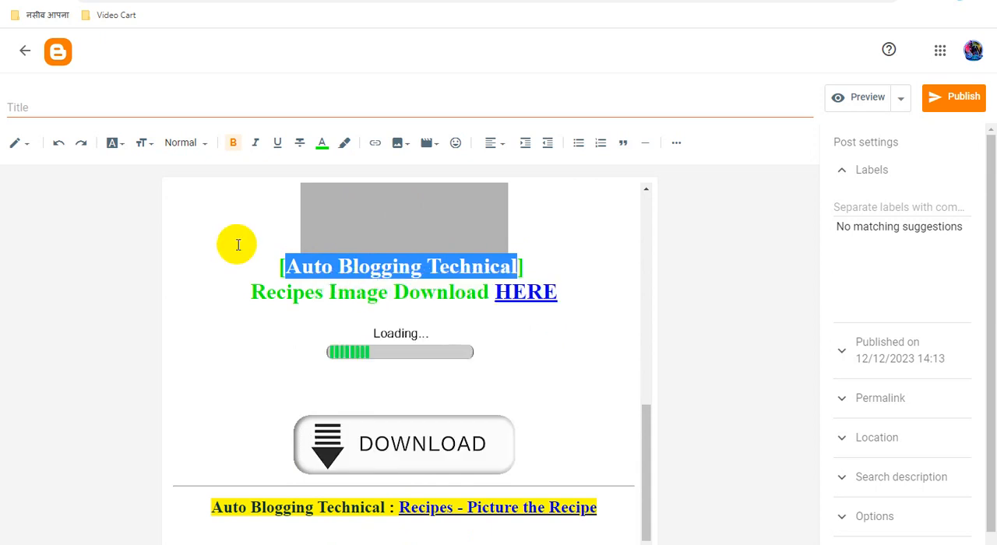
{"action": "left_click", "coordinate": [93, 107]}
{"action": "key", "text": "ctrl+v"}
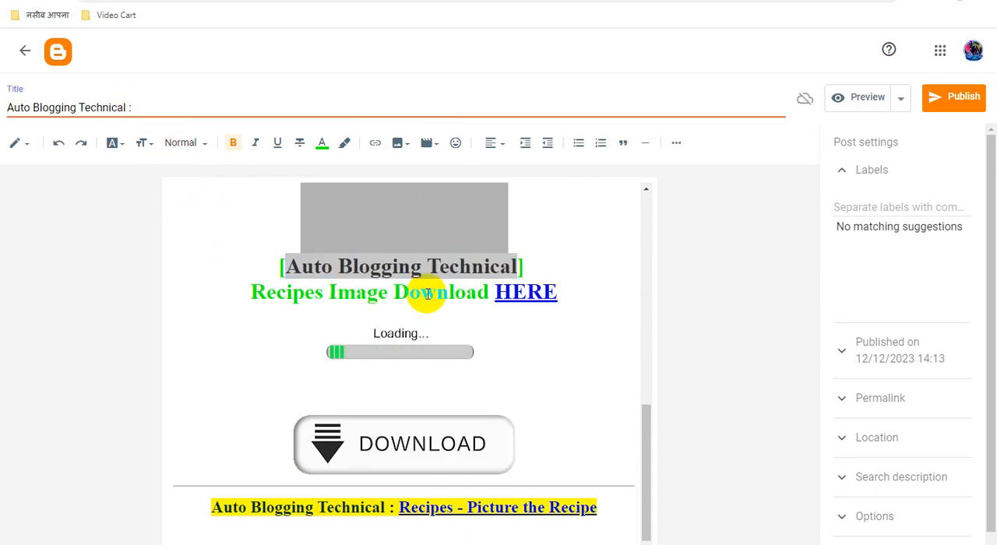
Step: Delete the "Image" placeholder text between the ad blocks and start uploading a picture from the computer in its place
{"action": "scroll", "coordinate": [436, 292], "scroll_direction": "up", "scroll_amount": 6}
{"action": "scroll", "coordinate": [438, 291], "scroll_direction": "up", "scroll_amount": 3}
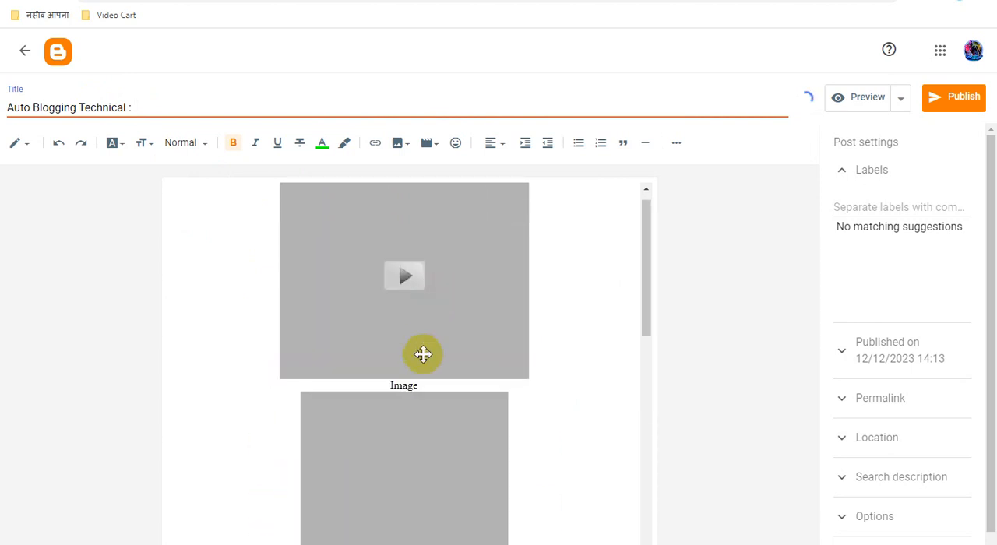
{"action": "left_click_drag", "start_coordinate": [412, 386], "coordinate": [377, 388]}
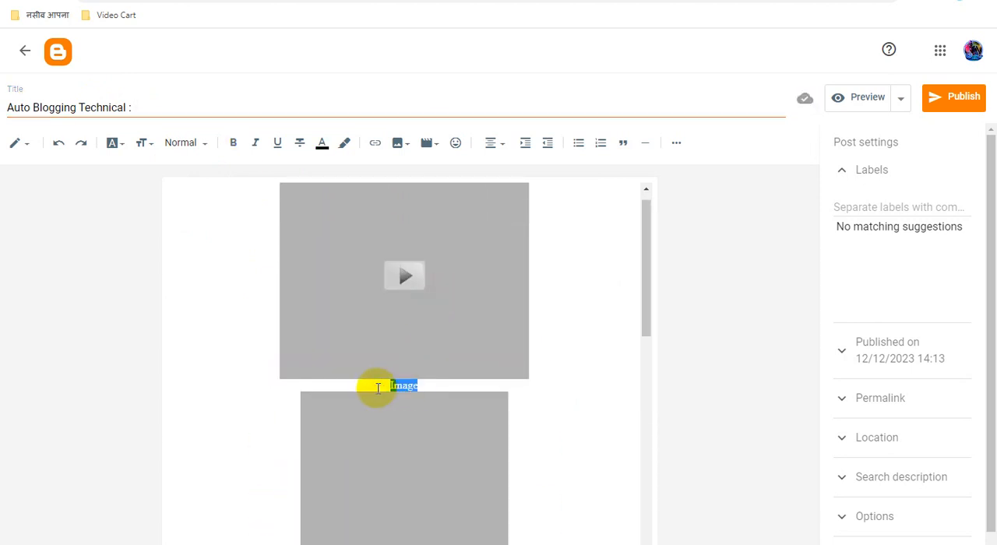
{"action": "key", "text": "BackSpace"}
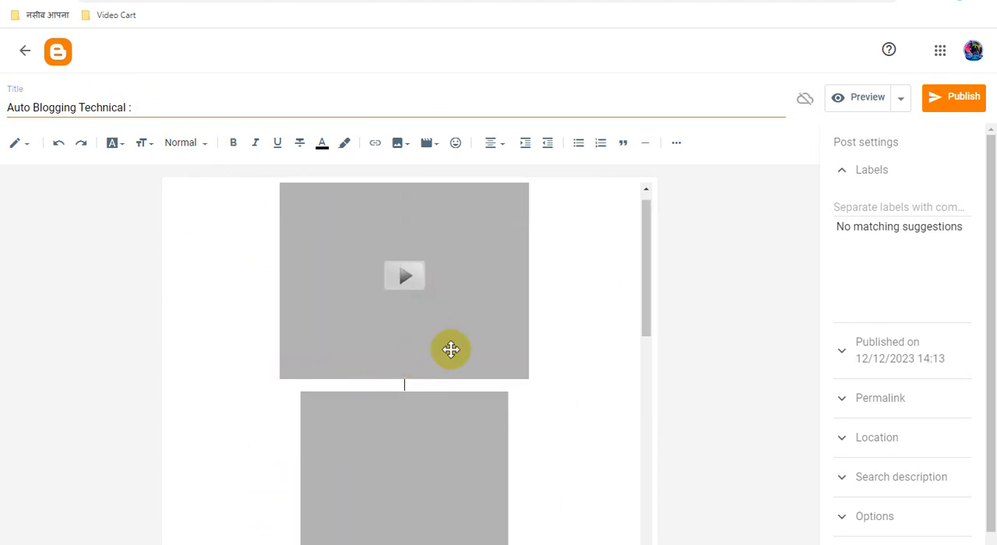
{"action": "left_click", "coordinate": [400, 148]}
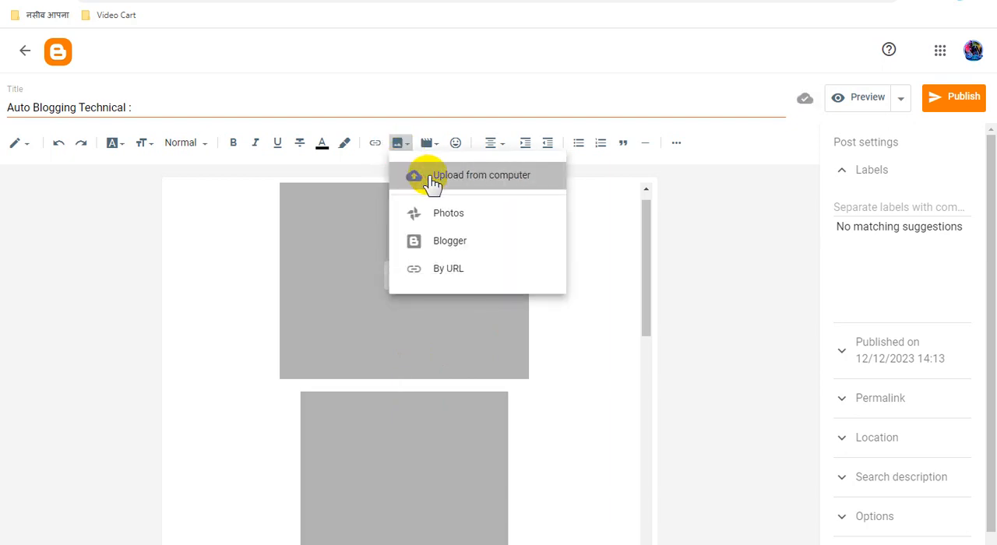
{"action": "left_click", "coordinate": [507, 183]}
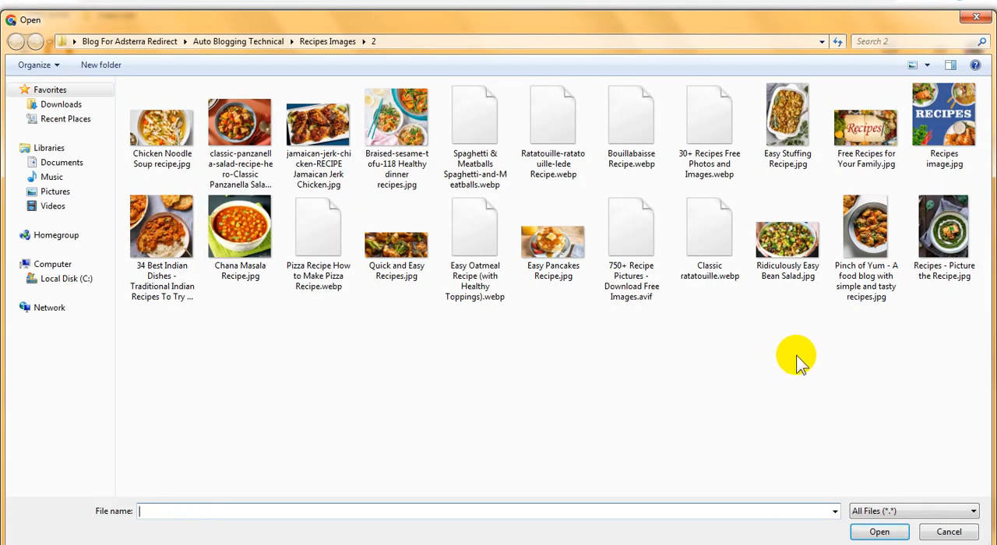
Step: Copy the name "Ridiculously Easy Bean Salad" from the image file and upload that JPG
{"action": "left_click", "coordinate": [788, 256]}
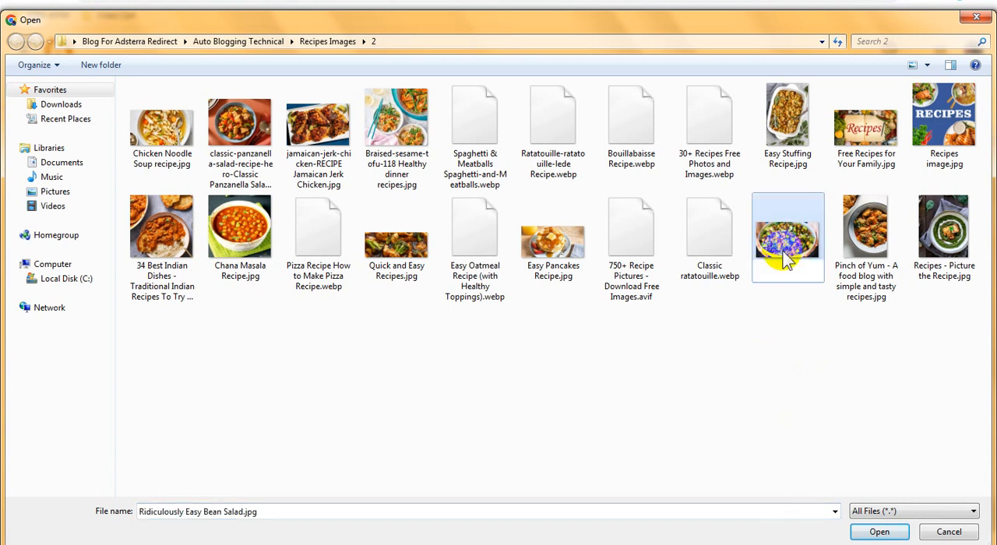
{"action": "left_click", "coordinate": [789, 270]}
{"action": "key", "text": "ctrl+c"}
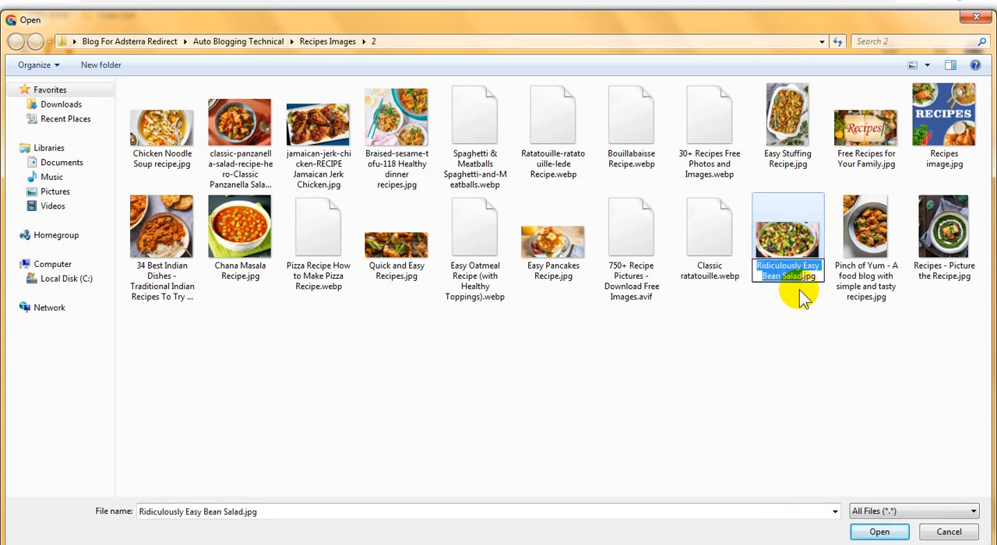
{"action": "left_click", "coordinate": [821, 350]}
{"action": "left_click", "coordinate": [795, 245]}
{"action": "double_click", "coordinate": [795, 245]}
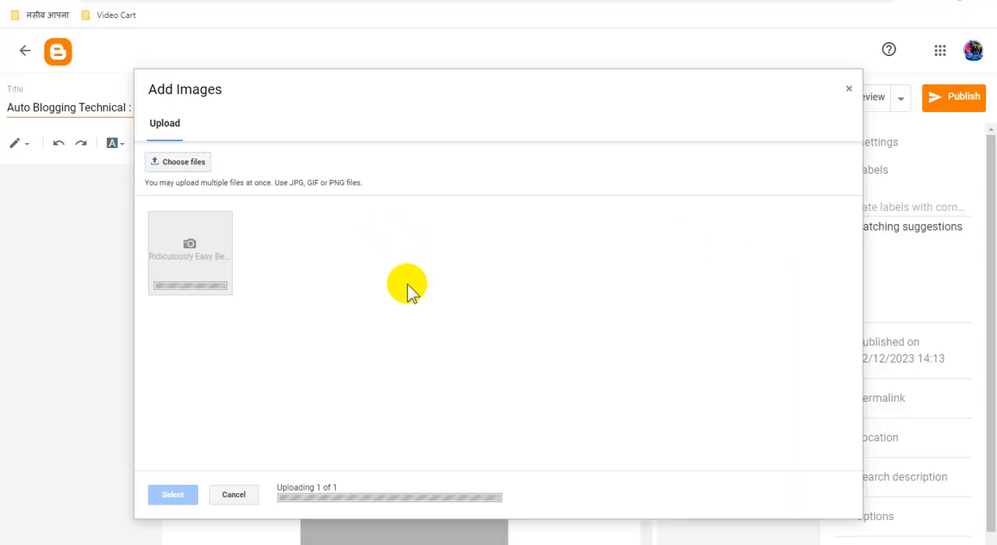
Step: Insert the uploaded bean salad picture into the post and delete the empty line below it
{"action": "left_click", "coordinate": [218, 279]}
{"action": "left_click", "coordinate": [166, 499]}
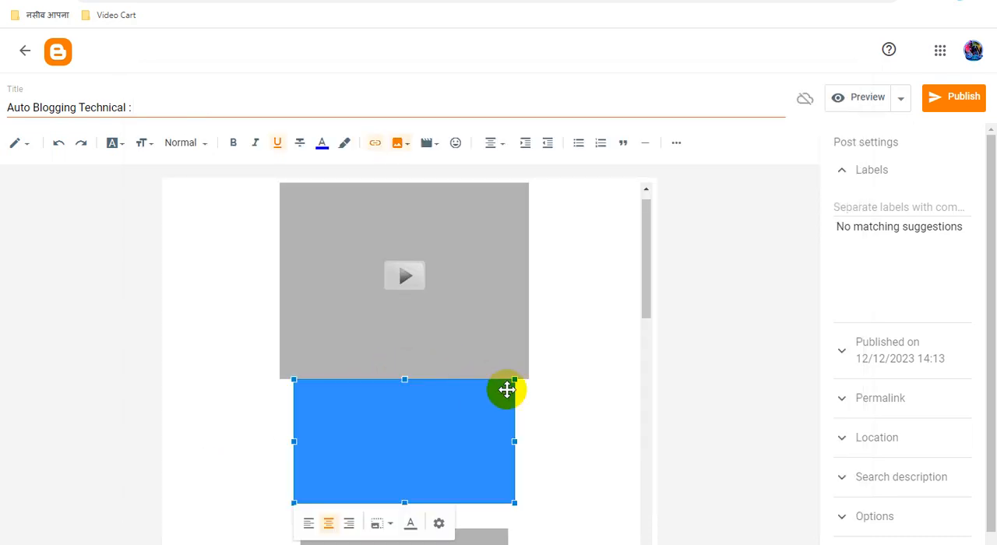
{"action": "left_click", "coordinate": [451, 503]}
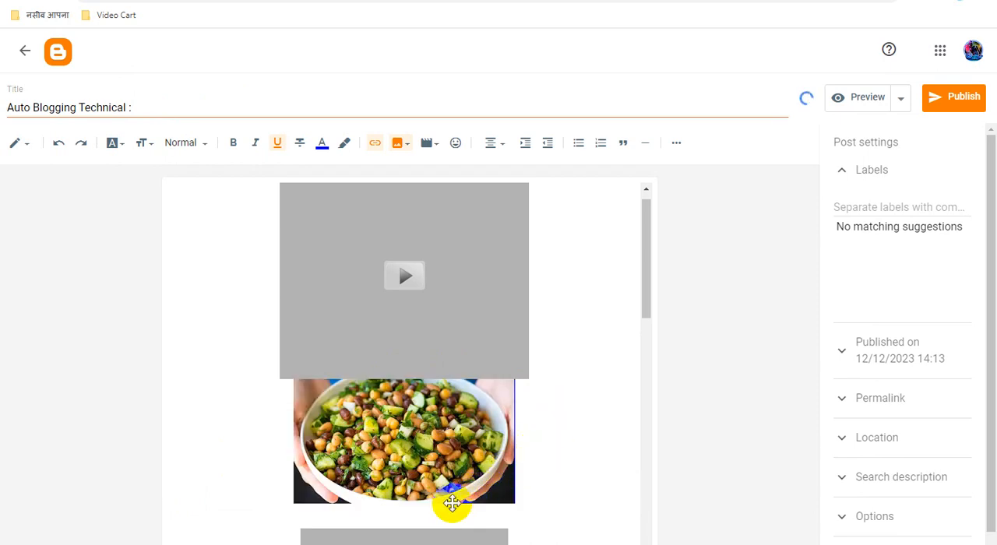
{"action": "key", "text": "Delete"}
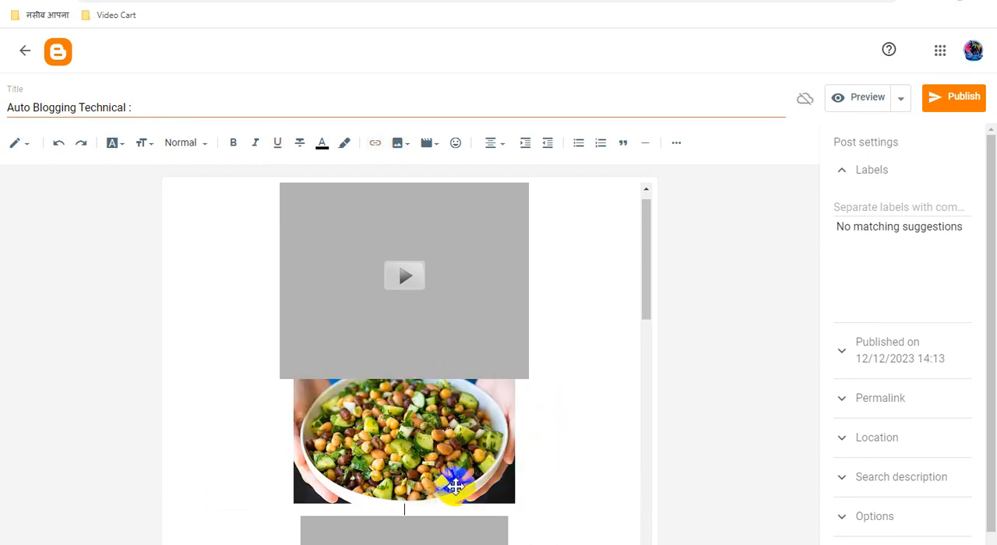
{"action": "left_click", "coordinate": [441, 436]}
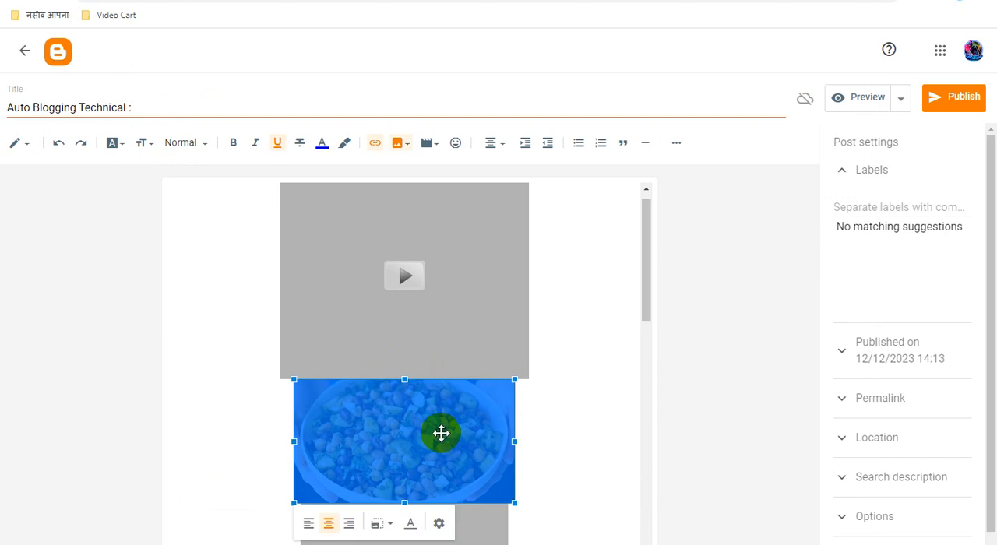
{"action": "left_click", "coordinate": [440, 526]}
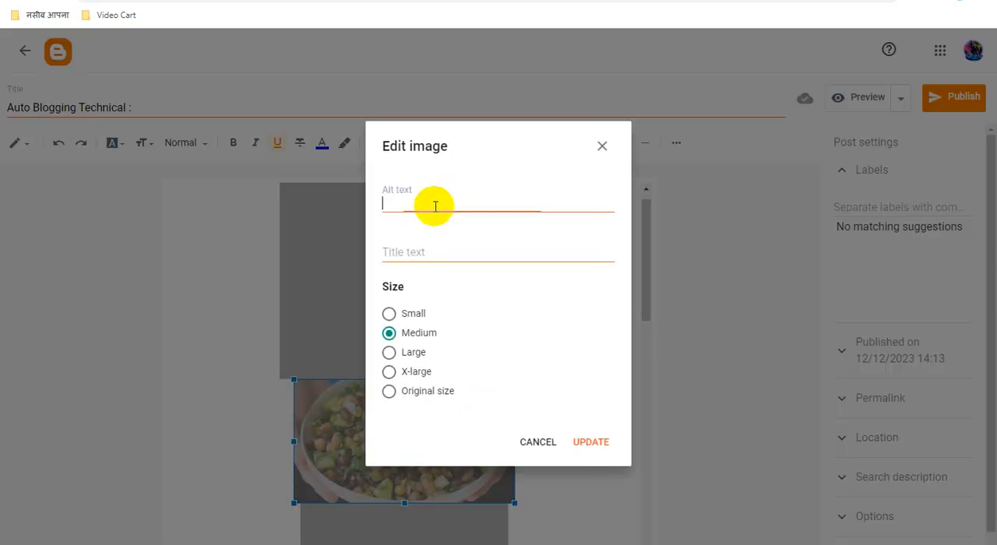
{"action": "key", "text": "ctrl+v"}
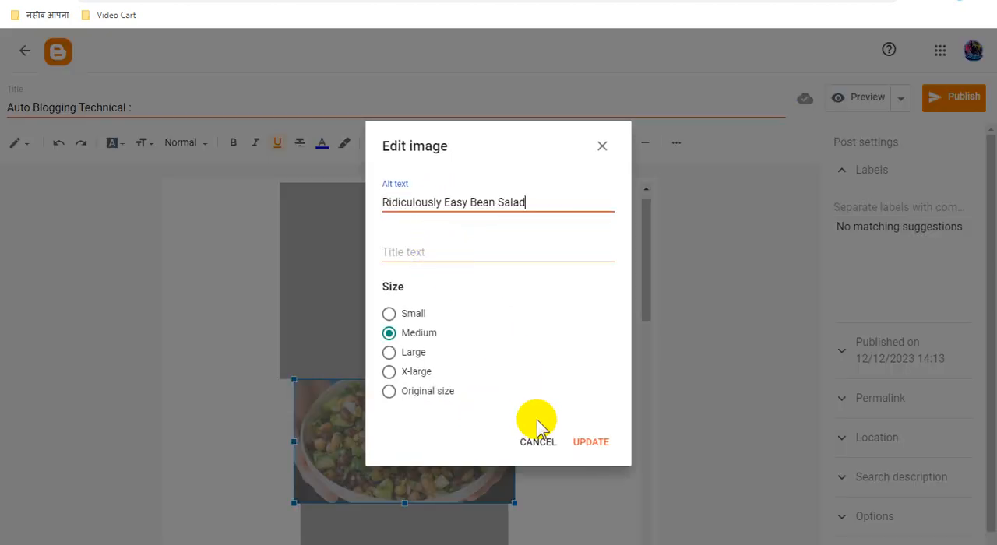
{"action": "left_click", "coordinate": [535, 442]}
Step: Complete the post title as "Auto Blogging Technical : Ridiculously Easy Bean Salad" and copy the whole title
{"action": "left_click", "coordinate": [130, 106]}
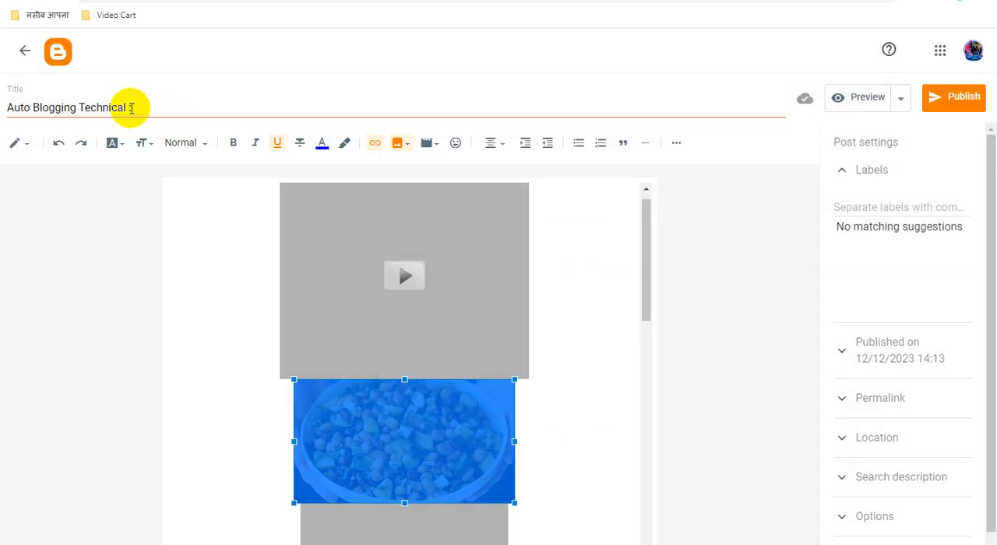
{"action": "triple_click", "coordinate": [176, 106]}
{"action": "key", "text": "ctrl+c"}
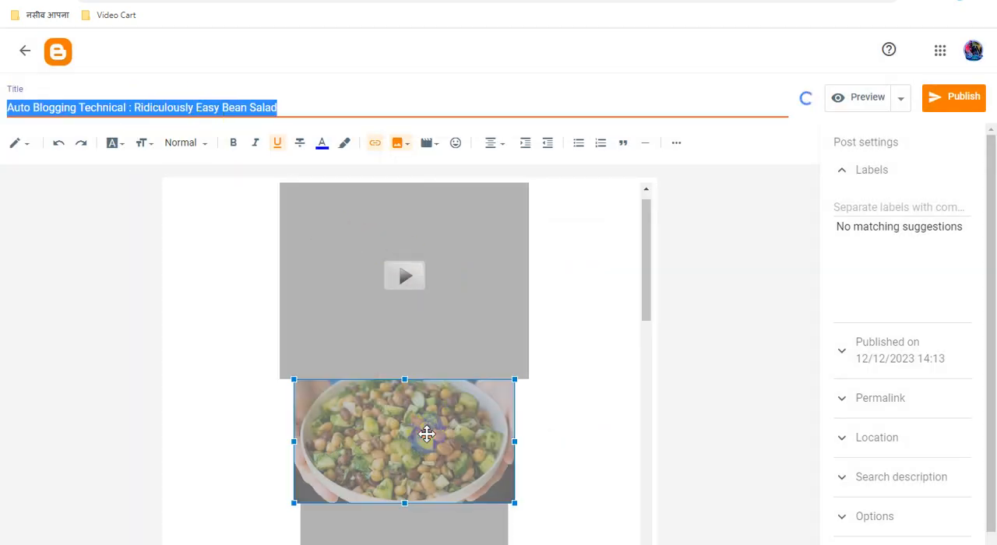
Step: Set the picture's alt text and title text to the copied post title and its size to X-large
{"action": "left_click", "coordinate": [440, 523]}
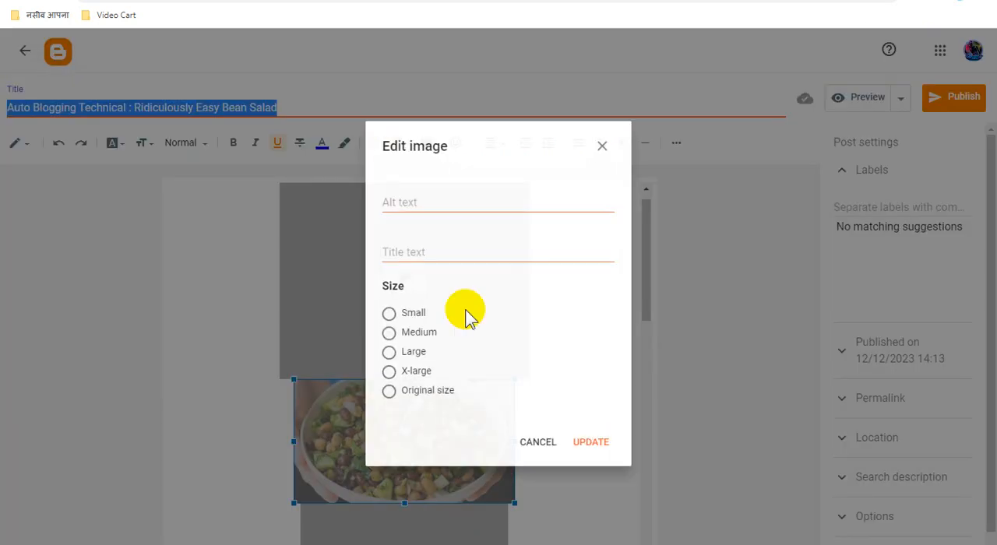
{"action": "key", "text": "ctrl+v"}
{"action": "left_click", "coordinate": [441, 249]}
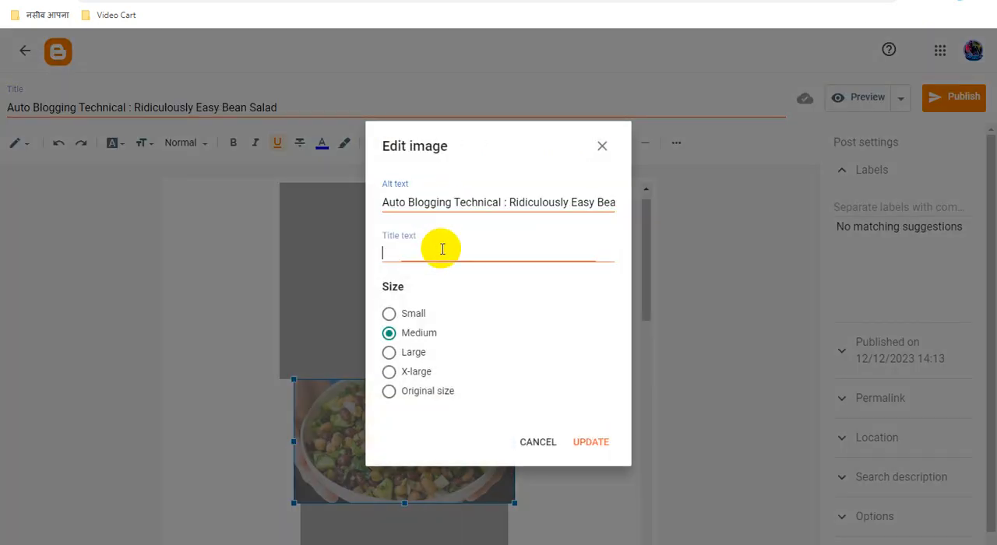
{"action": "key", "text": "ctrl+v"}
{"action": "left_click", "coordinate": [390, 374]}
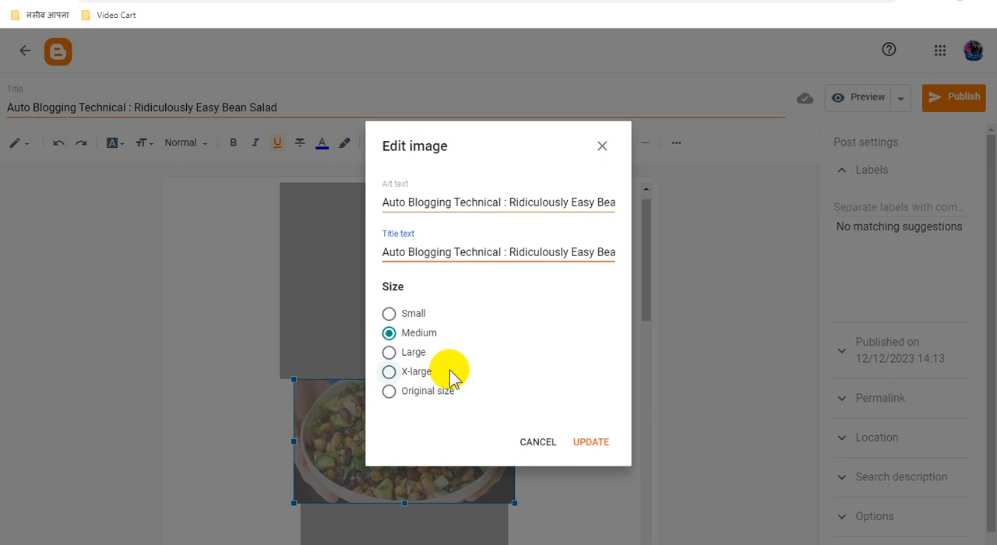
{"action": "left_click", "coordinate": [591, 442]}
Step: Replace the "Recipes - Picture the Recipe" link text below the download button with "Auto Blogging Technical : Ridiculously Easy Bean Salad"
{"action": "scroll", "coordinate": [545, 362], "scroll_direction": "down", "scroll_amount": 5}
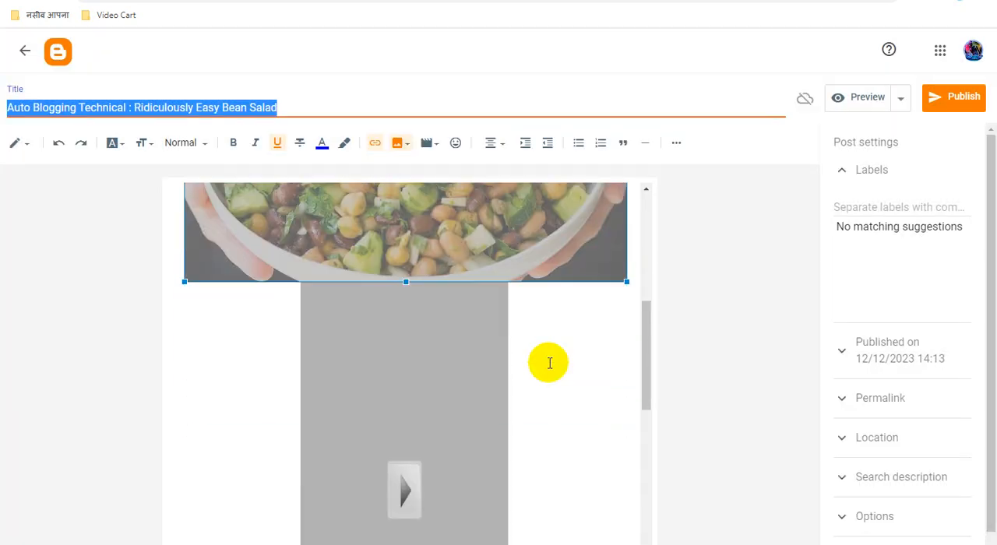
{"action": "scroll", "coordinate": [549, 363], "scroll_direction": "down", "scroll_amount": 4}
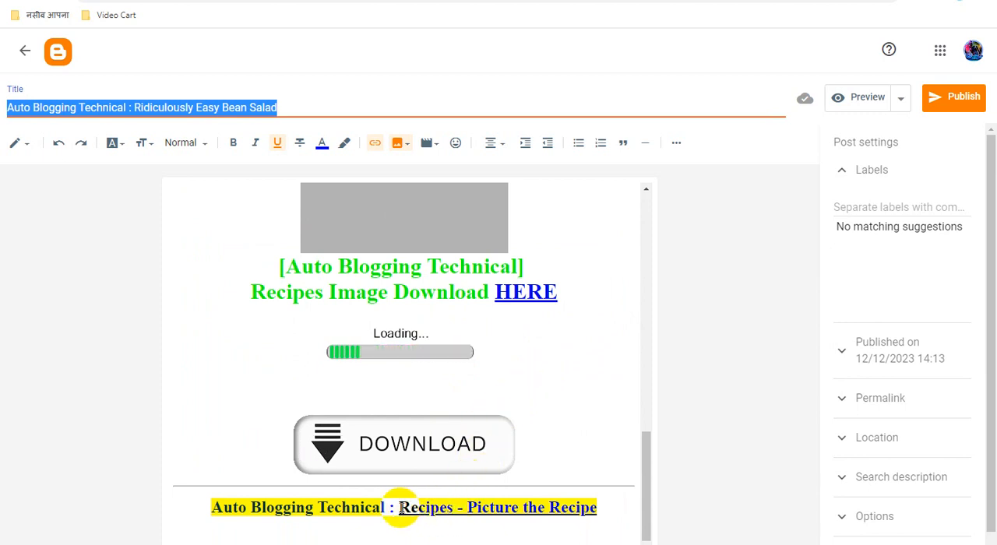
{"action": "left_click_drag", "start_coordinate": [400, 507], "coordinate": [601, 504]}
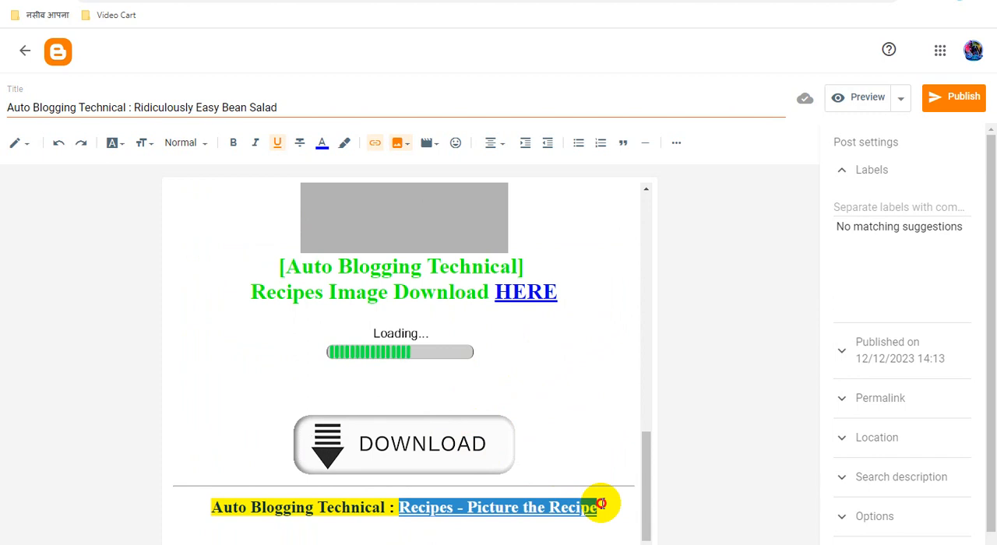
{"action": "key", "text": "ctrl+v"}
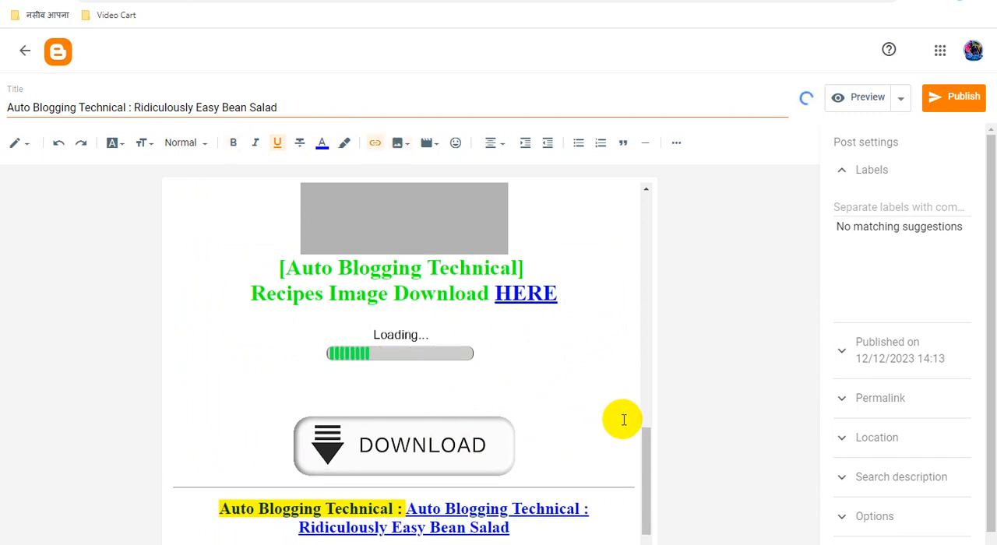
Step: Copy the address of the bean salad picture in the post
{"action": "scroll", "coordinate": [612, 439], "scroll_direction": "up", "scroll_amount": 1}
{"action": "scroll", "coordinate": [611, 440], "scroll_direction": "up", "scroll_amount": 8}
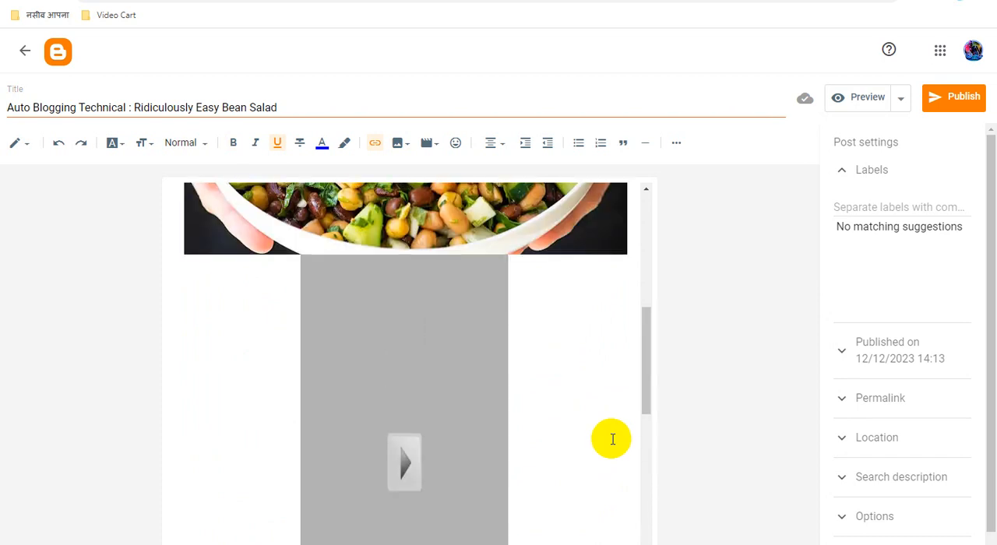
{"action": "scroll", "coordinate": [612, 439], "scroll_direction": "down", "scroll_amount": 2}
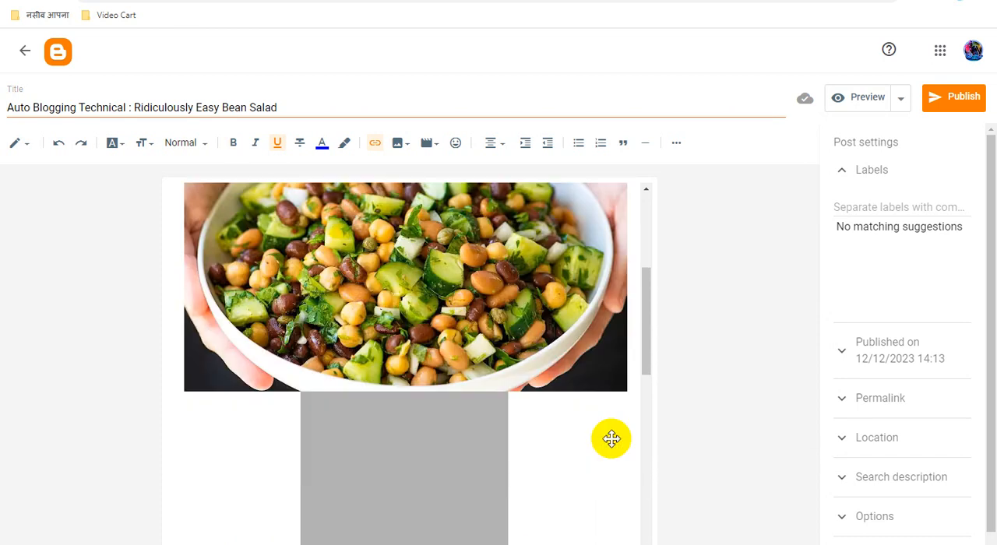
{"action": "left_click", "coordinate": [434, 267]}
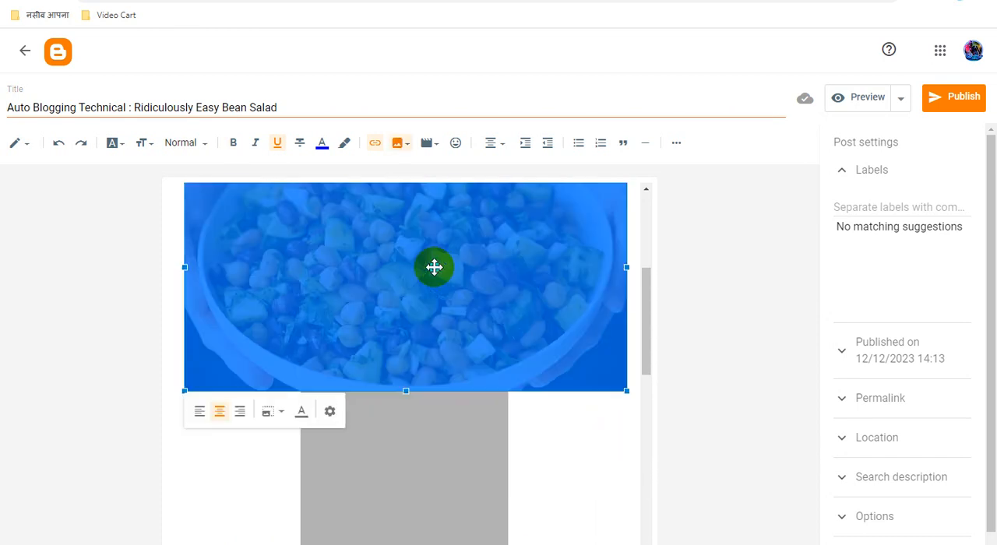
{"action": "right_click", "coordinate": [433, 267]}
{"action": "left_click", "coordinate": [503, 365]}
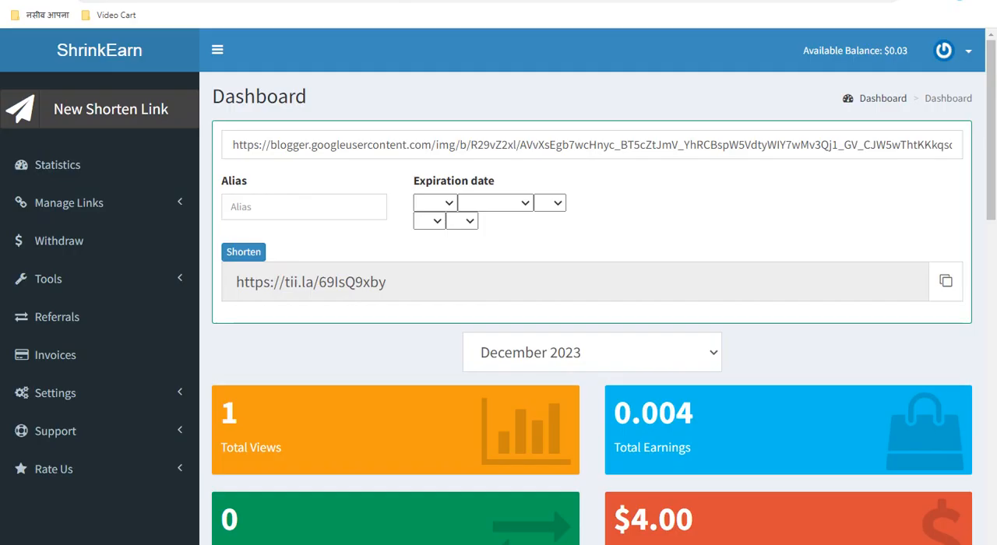
Step: Switch to ShrinkEarn, shorten the copied bean salad picture address and copy the new short link
{"action": "triple_click", "coordinate": [383, 147]}
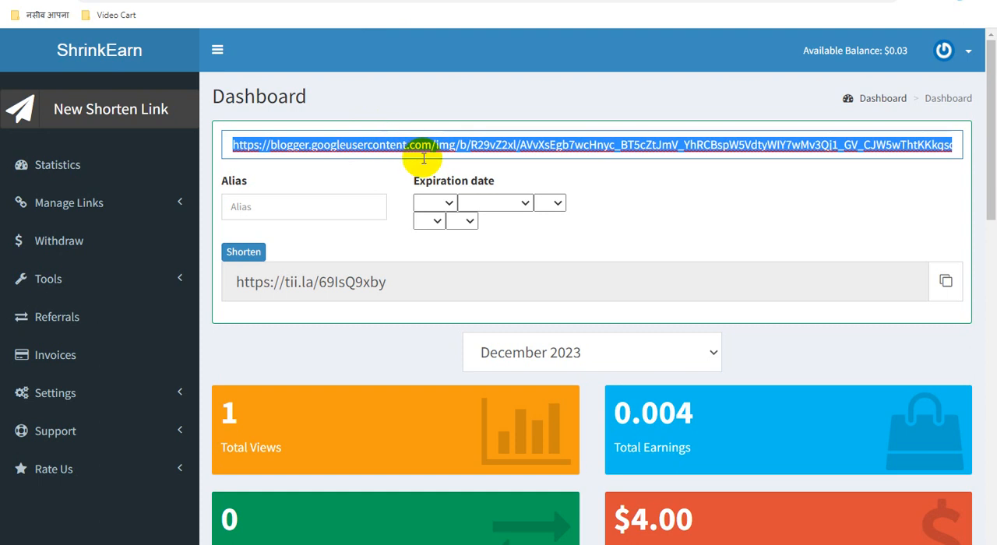
{"action": "key", "text": "ctrl+v"}
{"action": "left_click", "coordinate": [255, 253]}
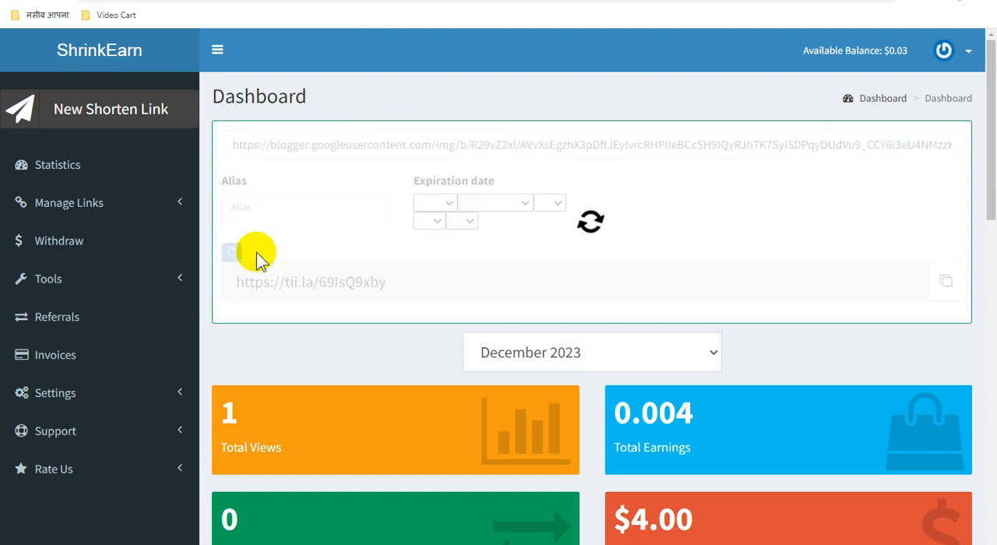
{"action": "left_click", "coordinate": [946, 284]}
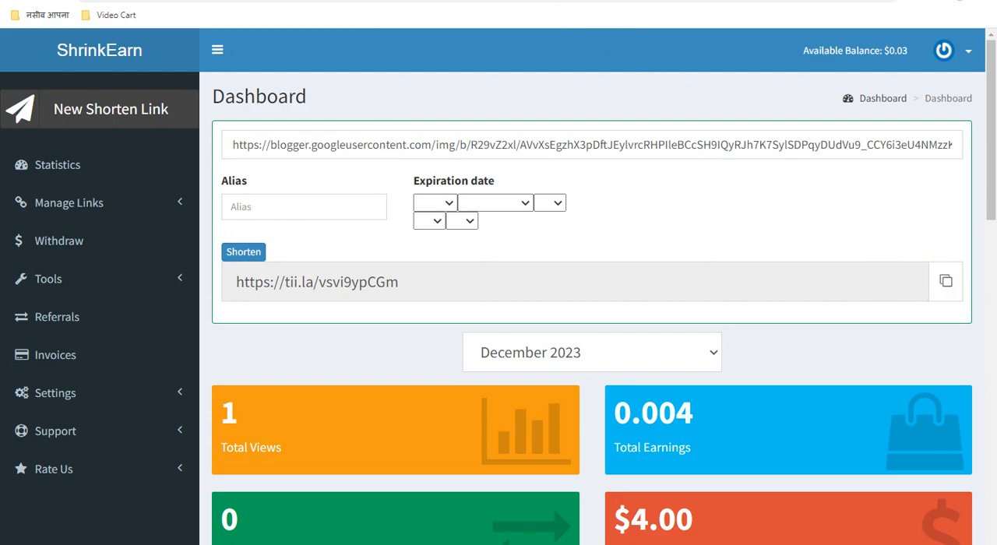
{"action": "left_click", "coordinate": [542, 1]}
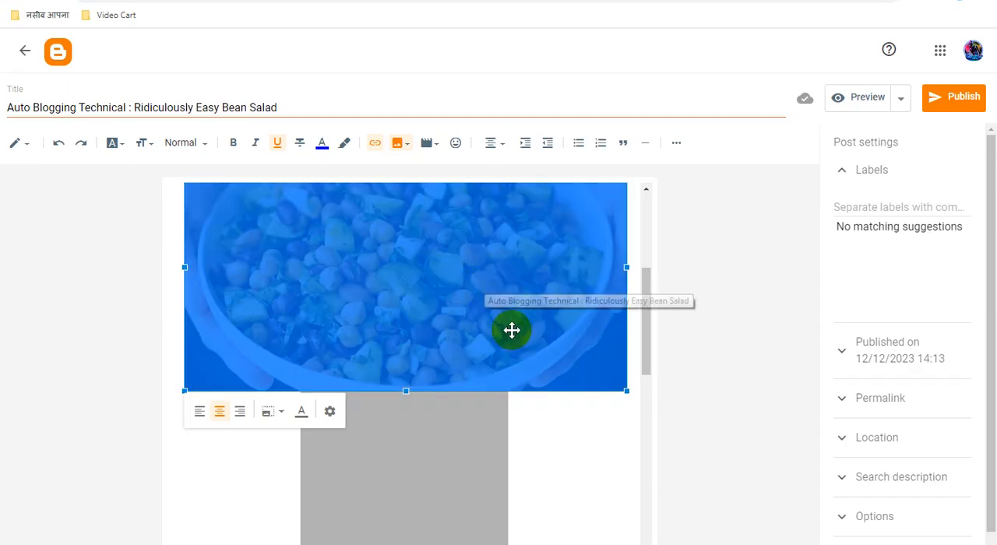
{"action": "scroll", "coordinate": [524, 348], "scroll_direction": "down", "scroll_amount": 8}
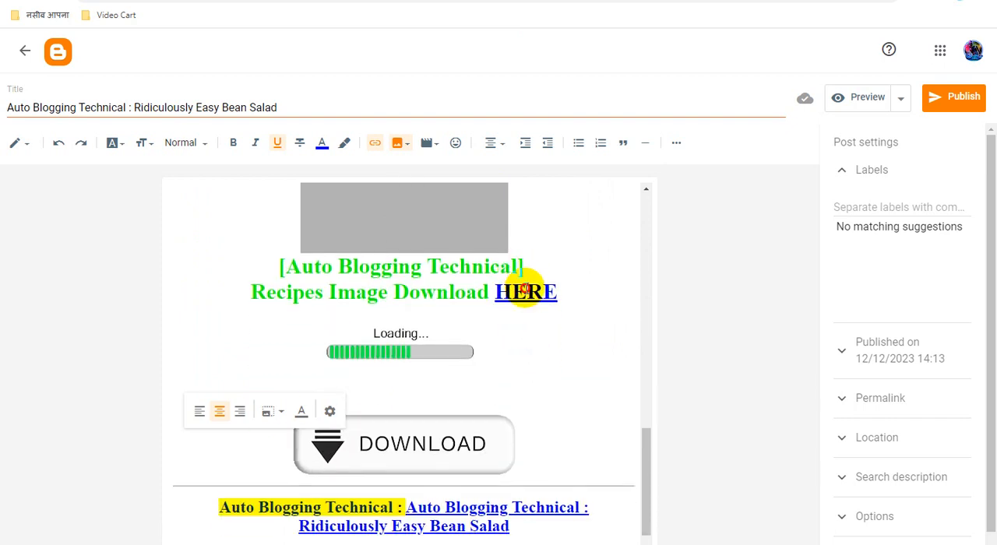
{"action": "left_click", "coordinate": [526, 291]}
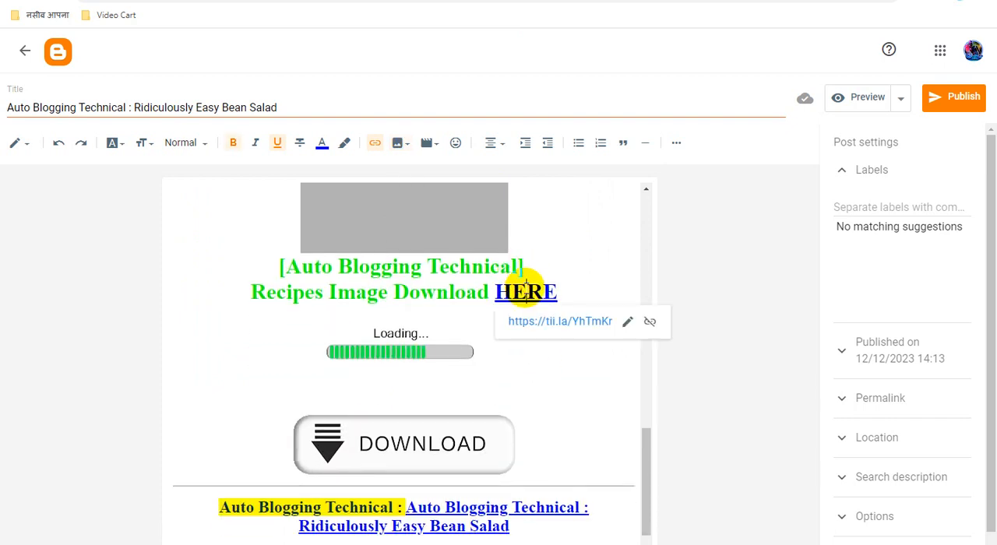
{"action": "left_click", "coordinate": [628, 324]}
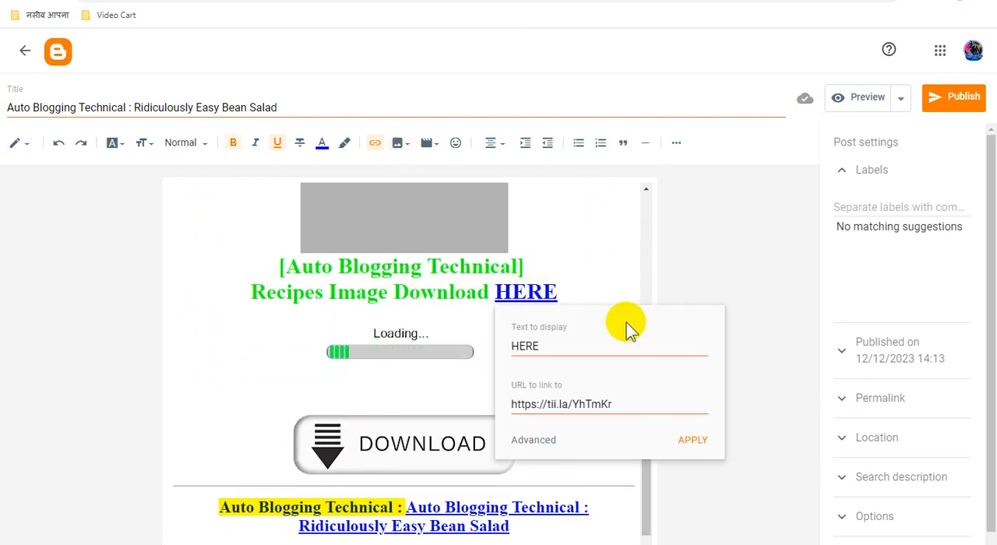
{"action": "triple_click", "coordinate": [568, 406]}
{"action": "key", "text": "ctrl+v"}
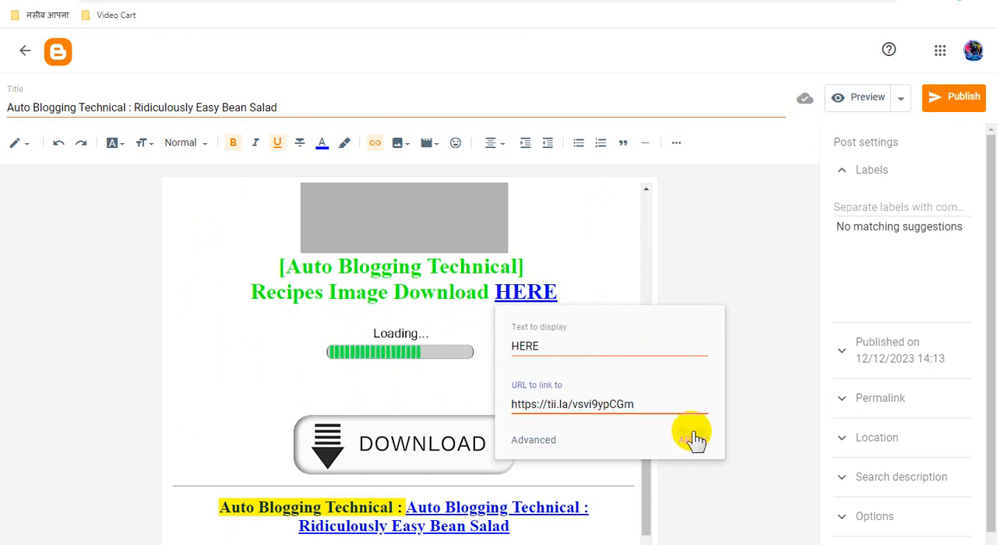
{"action": "left_click", "coordinate": [696, 440]}
{"action": "scroll", "coordinate": [616, 373], "scroll_direction": "down", "scroll_amount": 1}
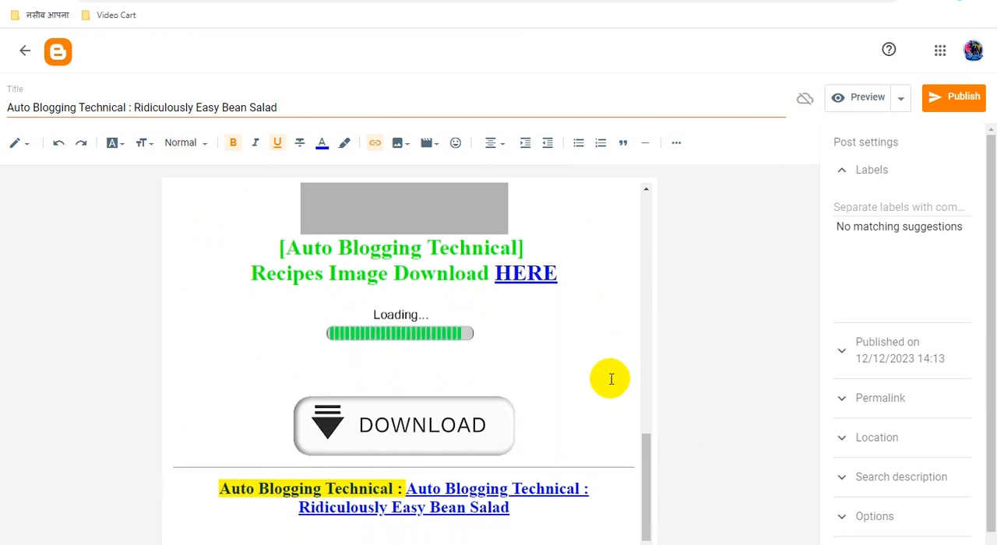
{"action": "left_click", "coordinate": [468, 424]}
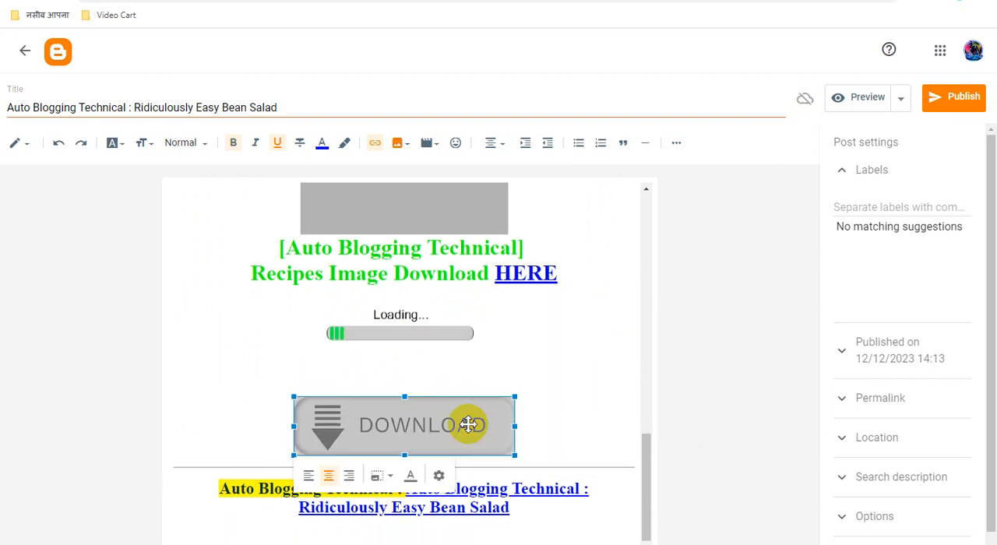
{"action": "left_click", "coordinate": [377, 148]}
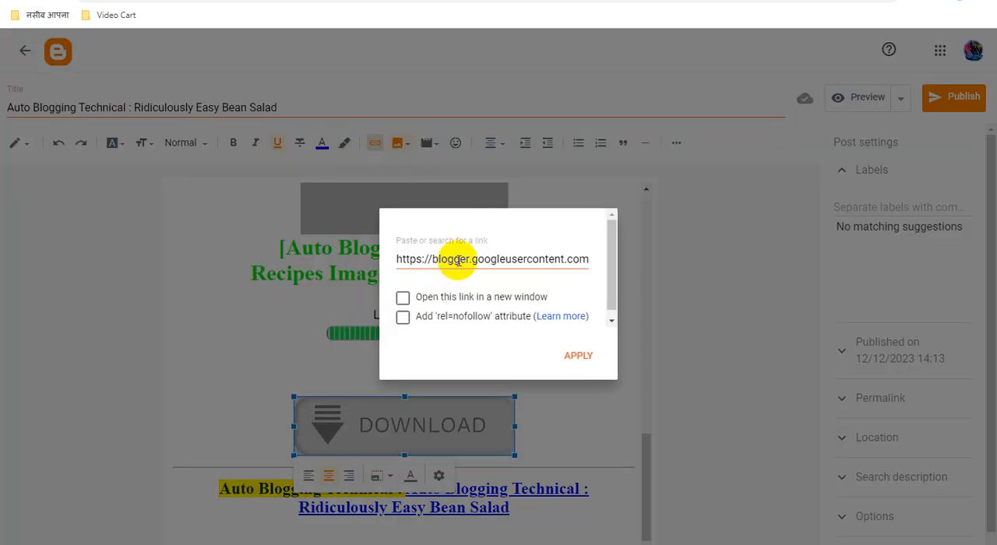
{"action": "left_click_drag", "start_coordinate": [432, 258], "coordinate": [466, 258]}
{"action": "key", "text": "ctrl+a"}
{"action": "key", "text": "ctrl+v"}
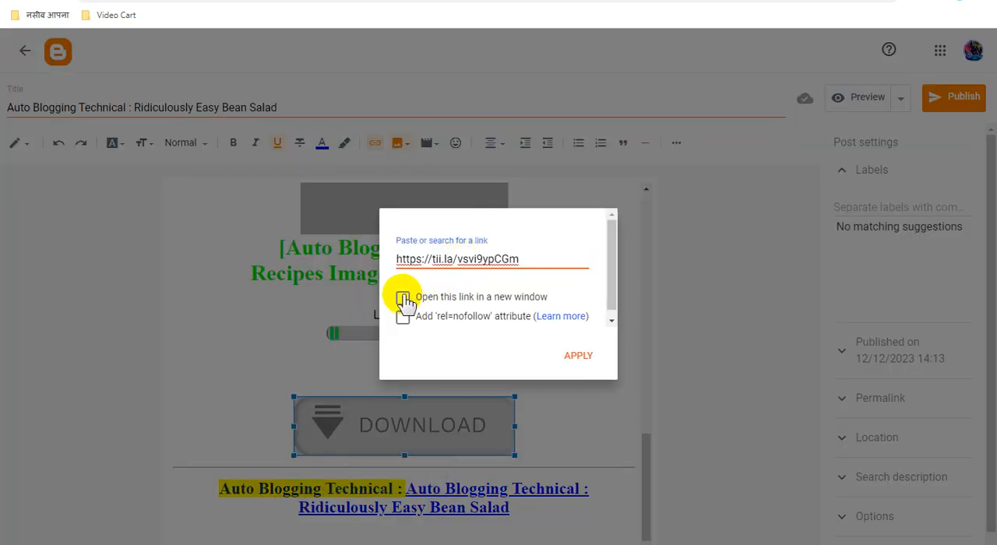
{"action": "left_click", "coordinate": [413, 296]}
{"action": "left_click", "coordinate": [576, 357]}
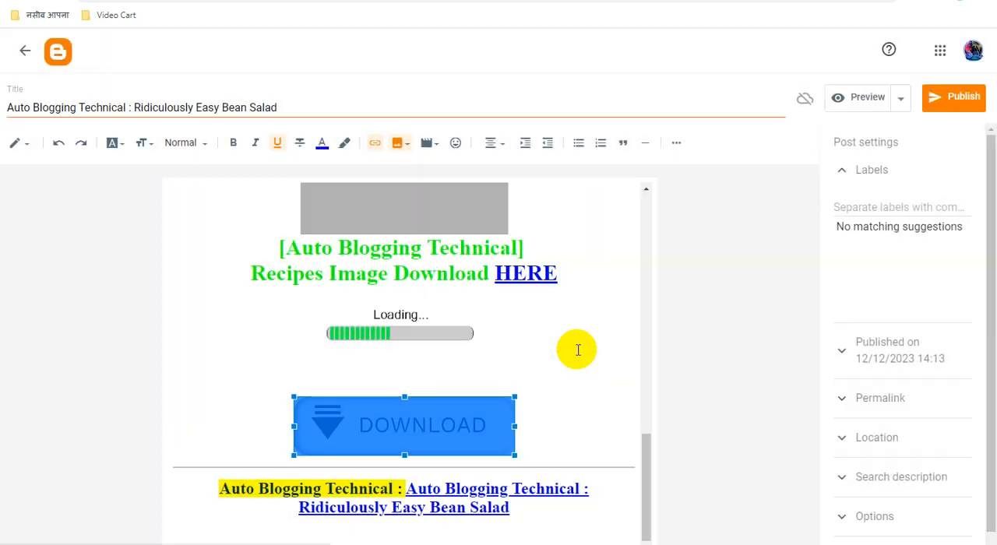
Step: Switch to Adsterra, copy the DirectLink_5 address and return to the bean salad post in Blogger
{"action": "scroll", "coordinate": [577, 350], "scroll_direction": "up", "scroll_amount": 10}
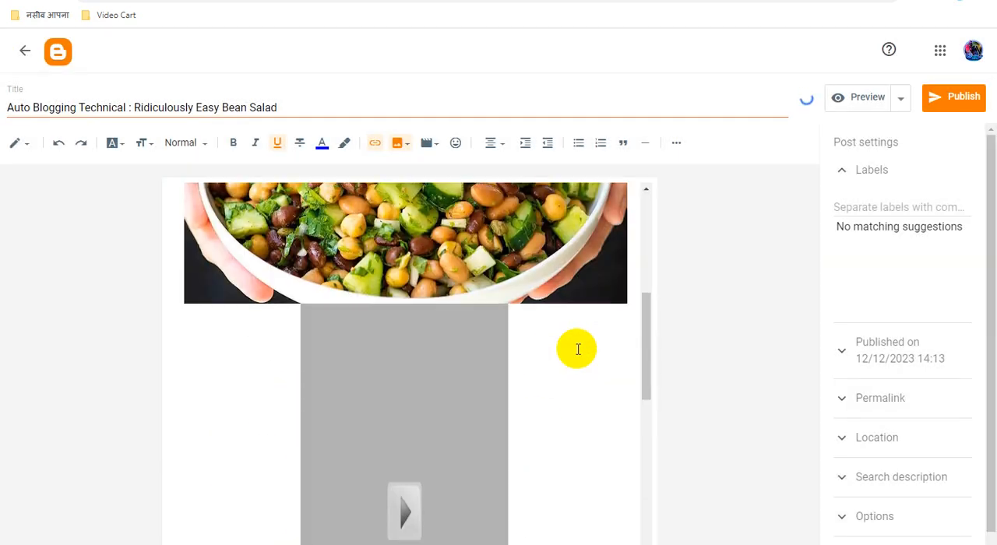
{"action": "scroll", "coordinate": [576, 350], "scroll_direction": "up", "scroll_amount": 1}
{"action": "scroll", "coordinate": [577, 350], "scroll_direction": "down", "scroll_amount": 1}
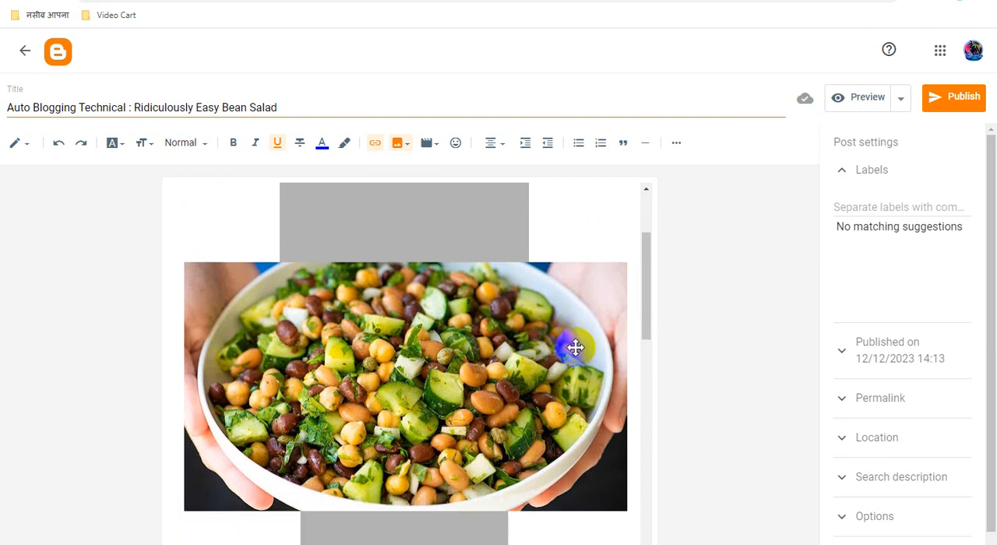
{"action": "key", "text": "ctrl+Tab"}
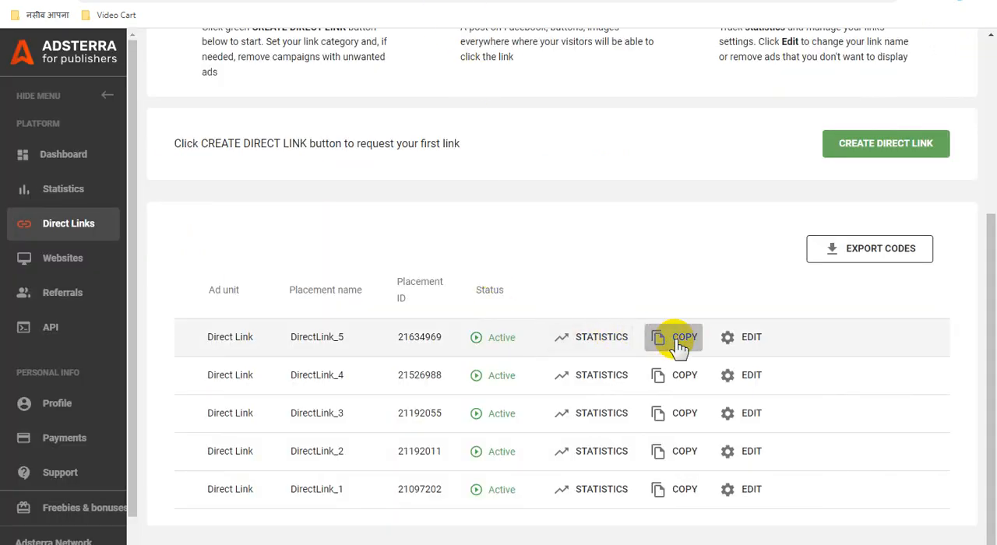
{"action": "key", "text": "ctrl+Tab"}
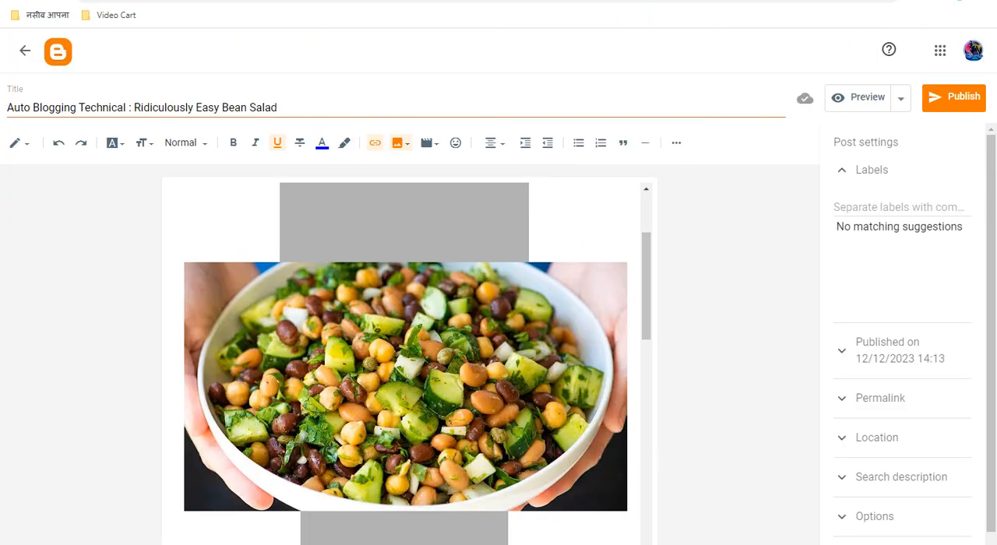
Step: Link the bean salad picture to the copied Adsterra direct link and have it open in a new window
{"action": "left_click", "coordinate": [423, 314]}
{"action": "left_click", "coordinate": [374, 143]}
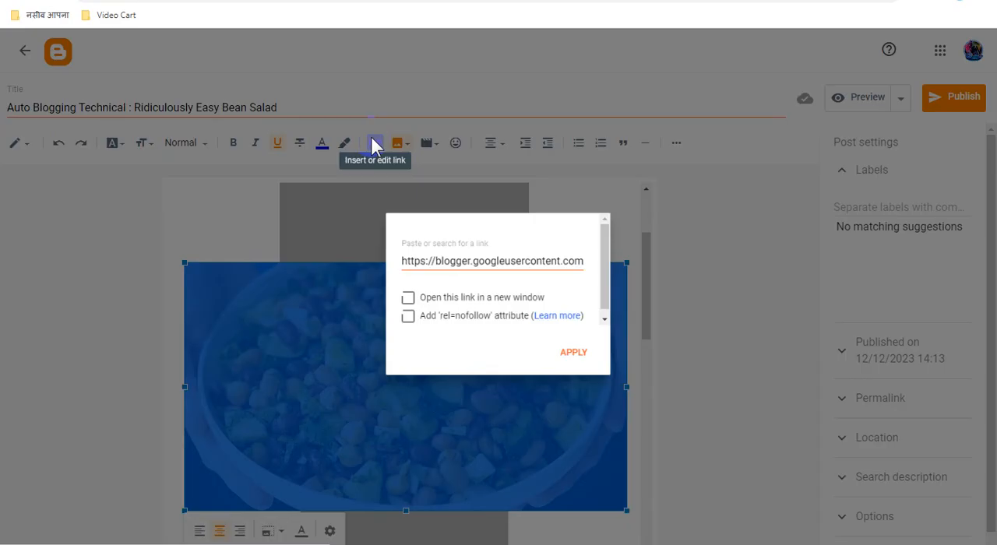
{"action": "triple_click", "coordinate": [483, 259]}
{"action": "key", "text": "ctrl+v"}
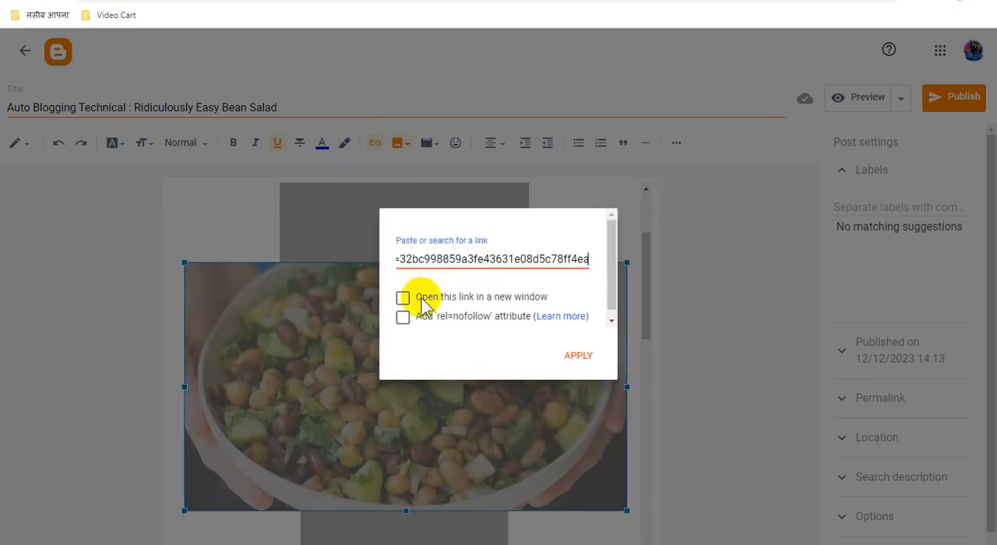
{"action": "left_click", "coordinate": [421, 297]}
{"action": "left_click", "coordinate": [579, 357]}
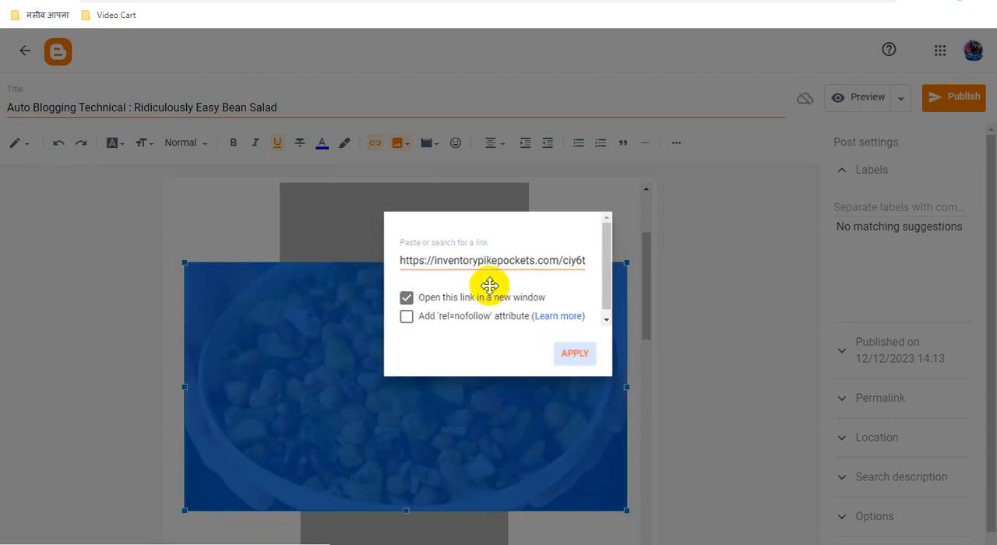
Step: Copy the full post title and add the label "Recipes Auto Blogging Technical" to the post
{"action": "triple_click", "coordinate": [248, 106]}
{"action": "right_click", "coordinate": [249, 99]}
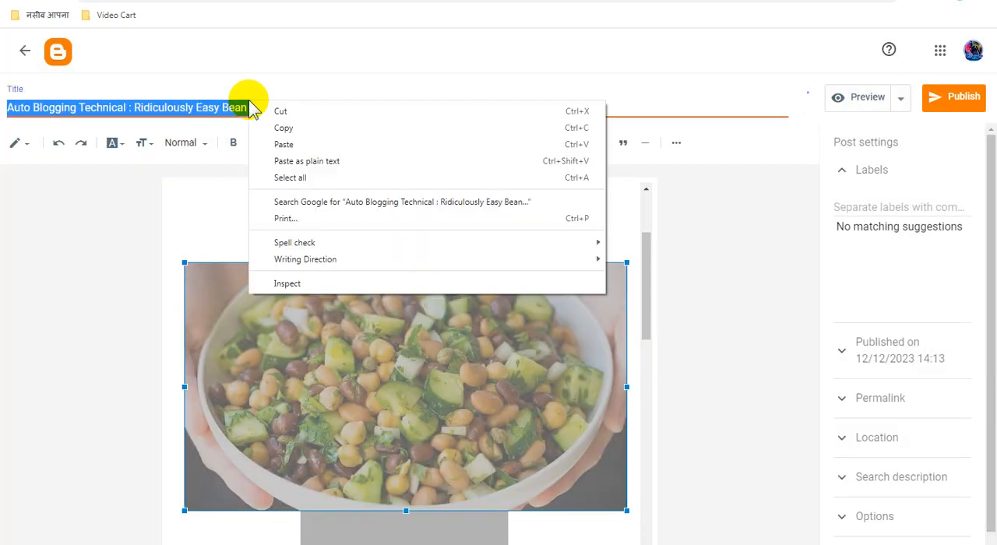
{"action": "left_click", "coordinate": [285, 128]}
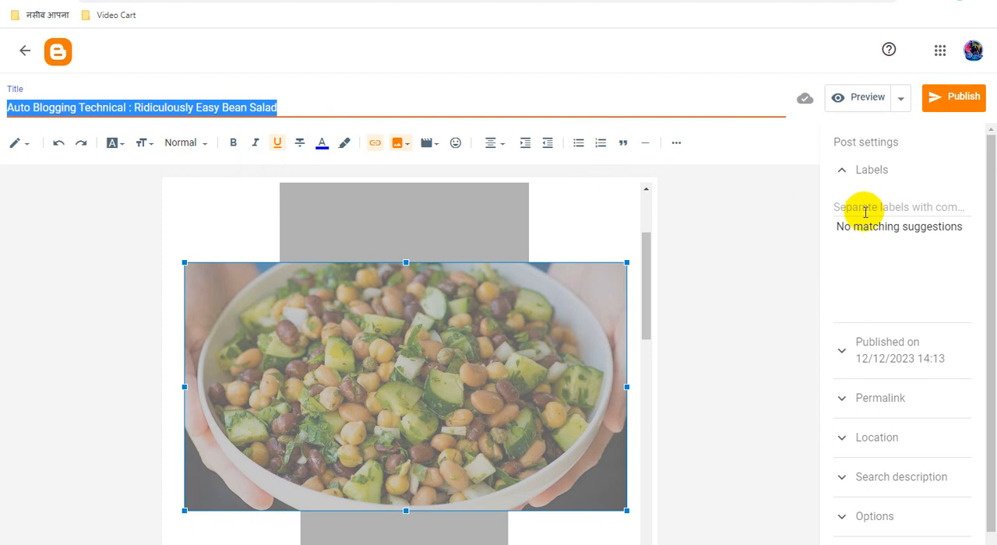
{"action": "left_click", "coordinate": [866, 212]}
{"action": "left_click", "coordinate": [850, 265]}
Step: Set the search description to the copied title "Auto Blogging Technical : Ridiculously Easy Bean Salad"
{"action": "scroll", "coordinate": [927, 389], "scroll_direction": "down", "scroll_amount": 1}
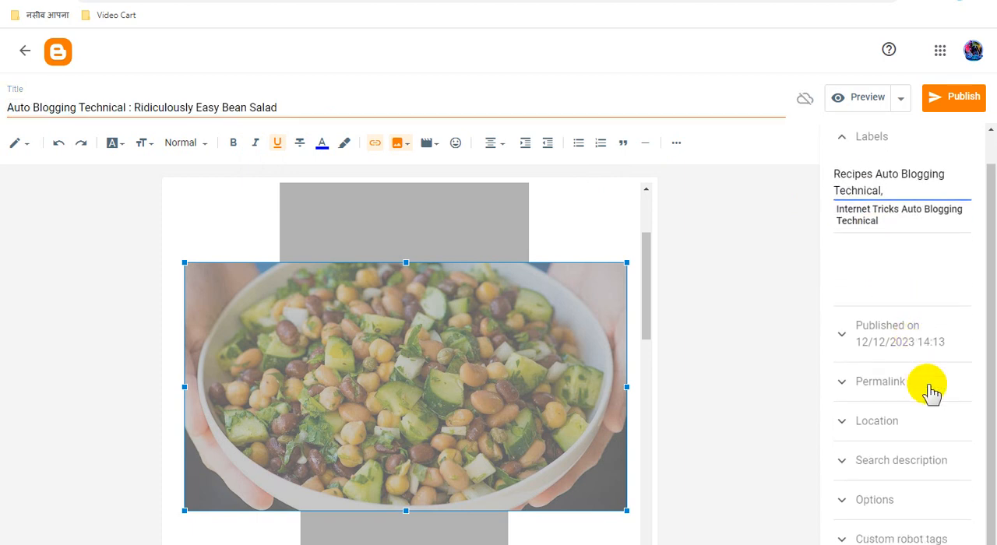
{"action": "left_click", "coordinate": [916, 461]}
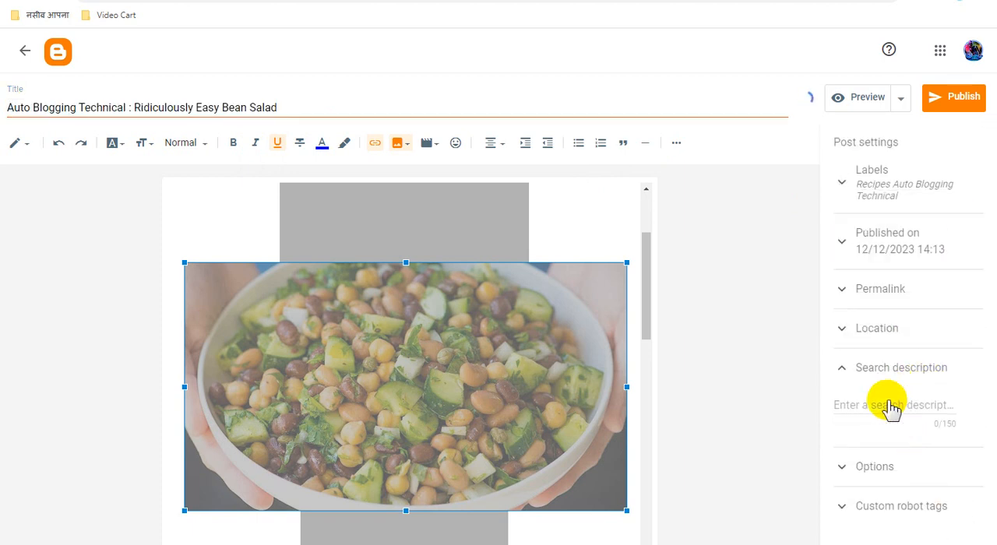
{"action": "key", "text": "ctrl+v"}
Step: Set the post's reader comments option to "Do not allow; hide existing"
{"action": "scroll", "coordinate": [912, 468], "scroll_direction": "down", "scroll_amount": 1}
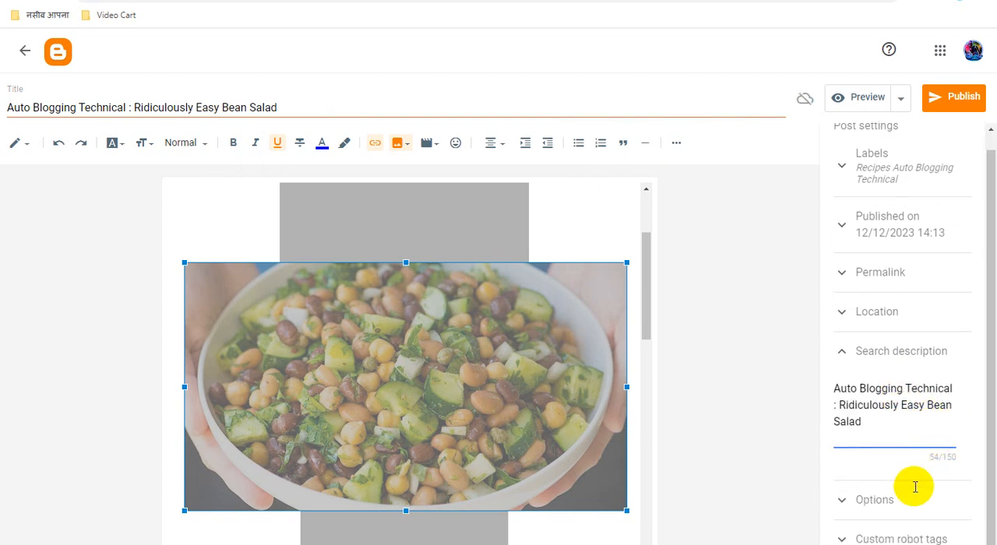
{"action": "left_click", "coordinate": [896, 501]}
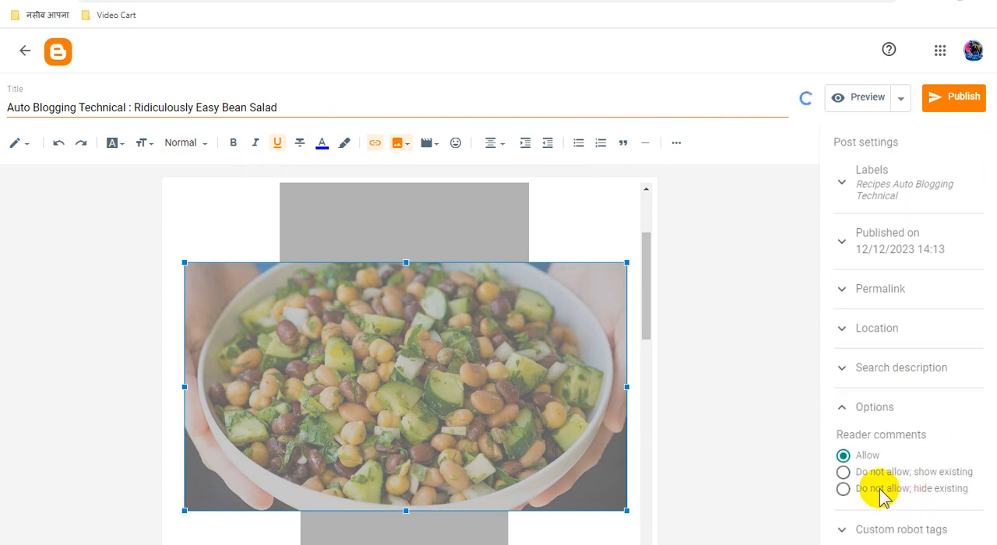
{"action": "left_click", "coordinate": [881, 489]}
Step: Set the post's custom robot tags to all and noodp instead of default
{"action": "left_click", "coordinate": [891, 530]}
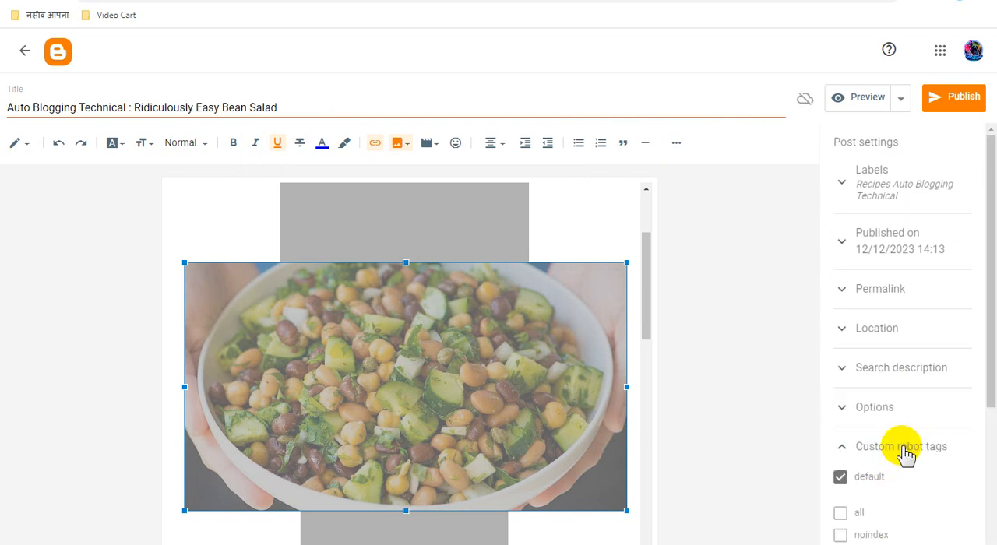
{"action": "scroll", "coordinate": [928, 445], "scroll_direction": "down", "scroll_amount": 3}
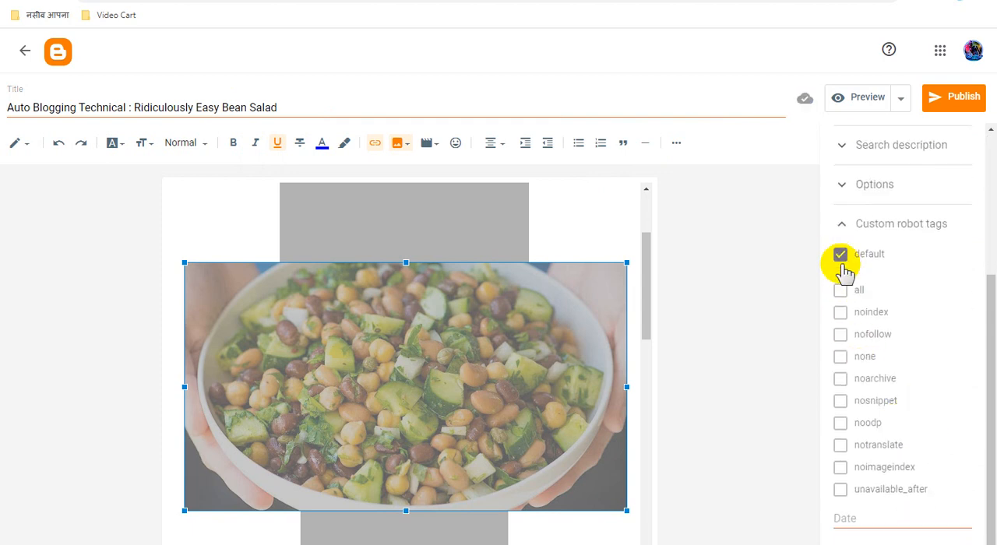
{"action": "left_click", "coordinate": [839, 290]}
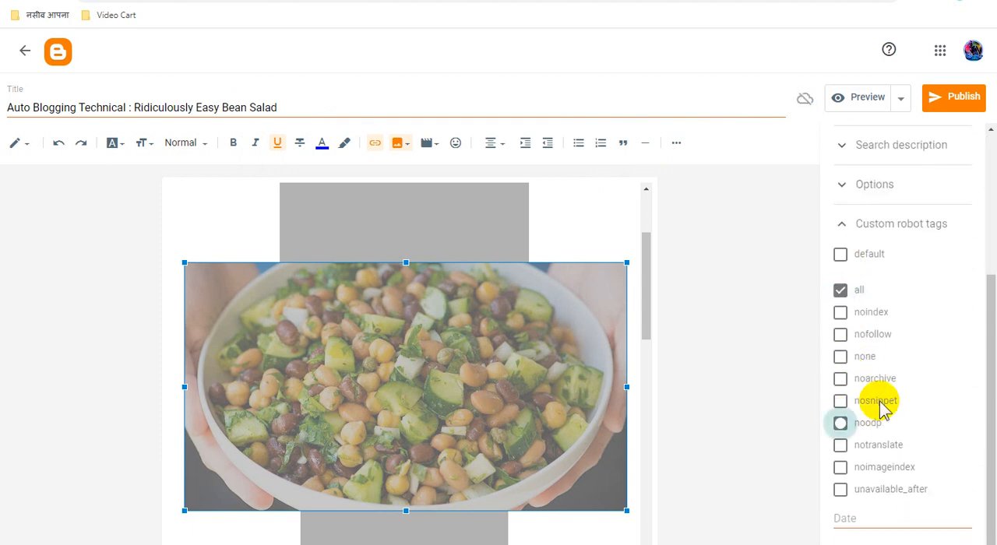
Step: Publish the Ridiculously Easy Bean Salad post to the blog and confirm the publication
{"action": "scroll", "coordinate": [530, 369], "scroll_direction": "down", "scroll_amount": 10}
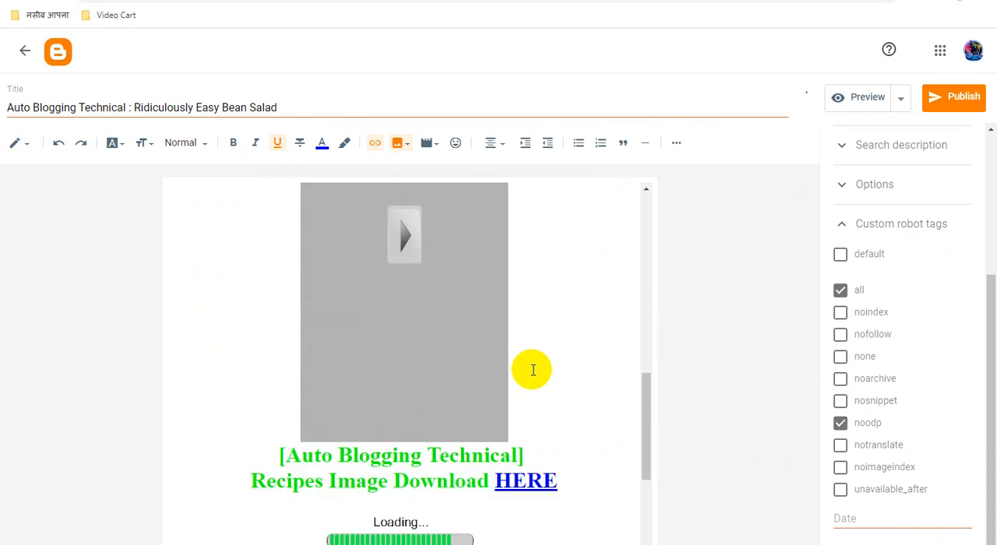
{"action": "left_click", "coordinate": [954, 104]}
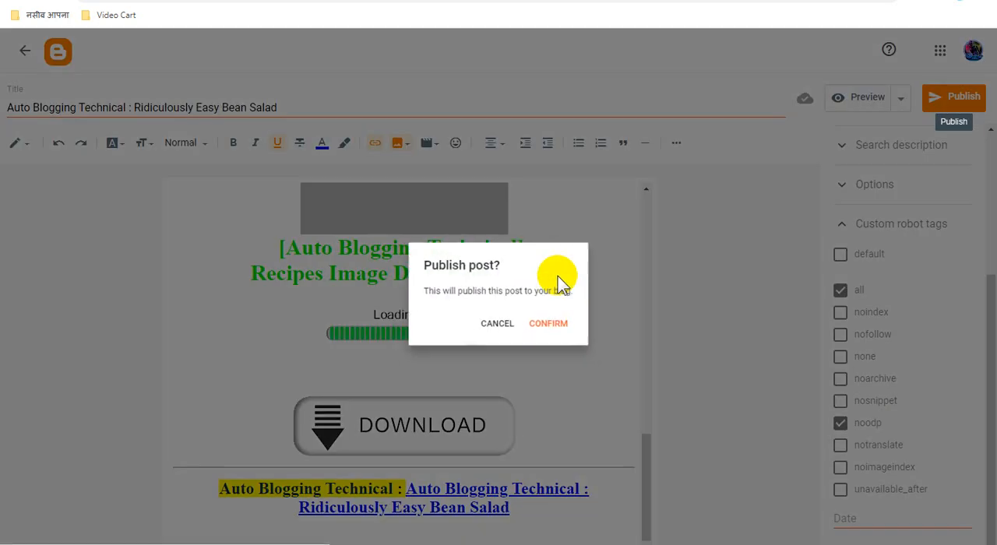
{"action": "left_click", "coordinate": [555, 333]}
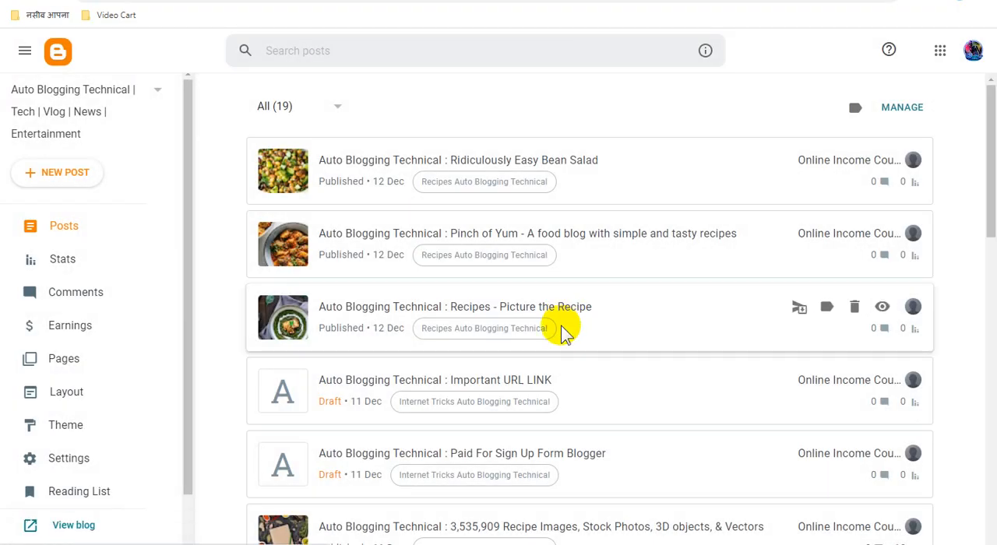
Step: View the published Ridiculously Easy Bean Salad post on the blog and examine its ad placements, recipe image and download section
{"action": "left_click", "coordinate": [884, 163]}
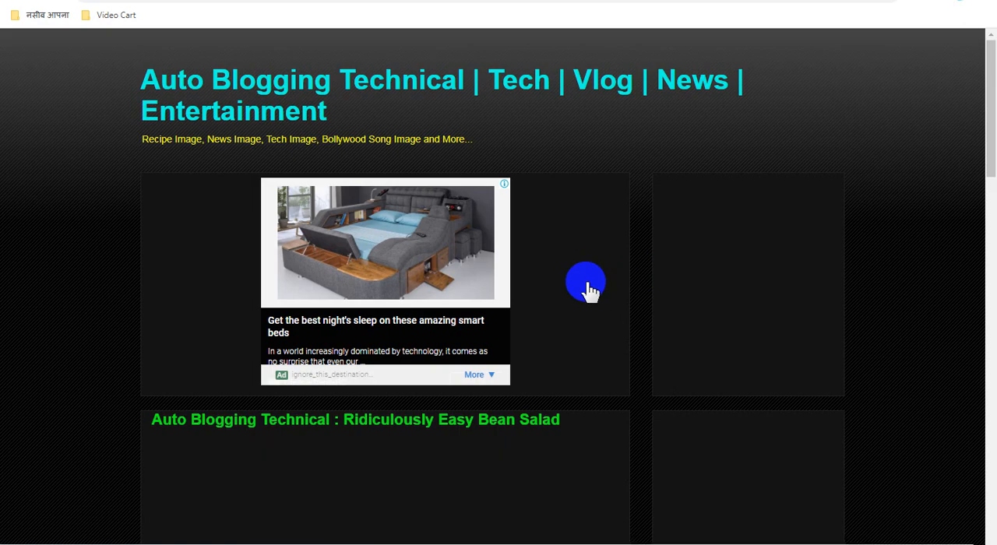
{"action": "scroll", "coordinate": [589, 290], "scroll_direction": "down", "scroll_amount": 3}
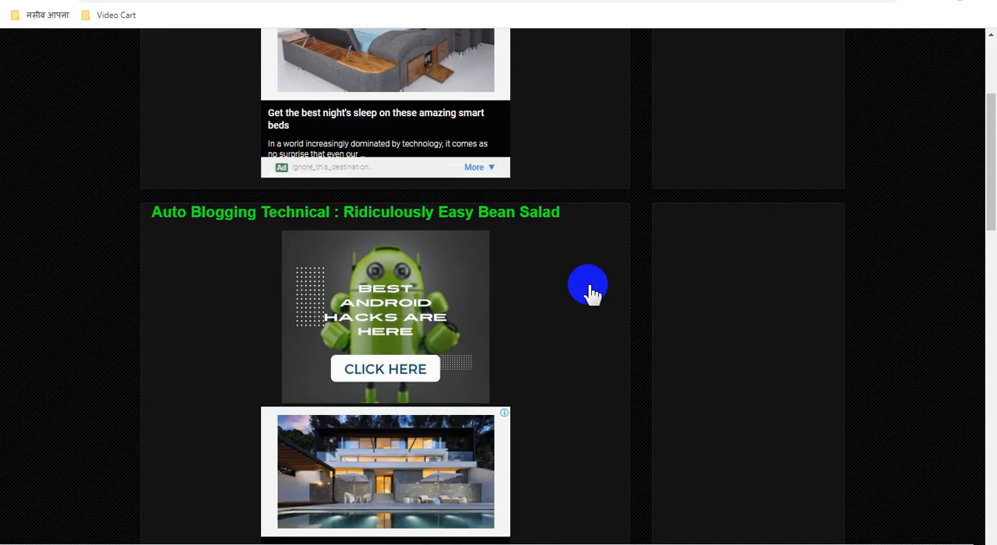
{"action": "scroll", "coordinate": [590, 290], "scroll_direction": "up", "scroll_amount": 3}
{"action": "scroll", "coordinate": [590, 290], "scroll_direction": "down", "scroll_amount": 6}
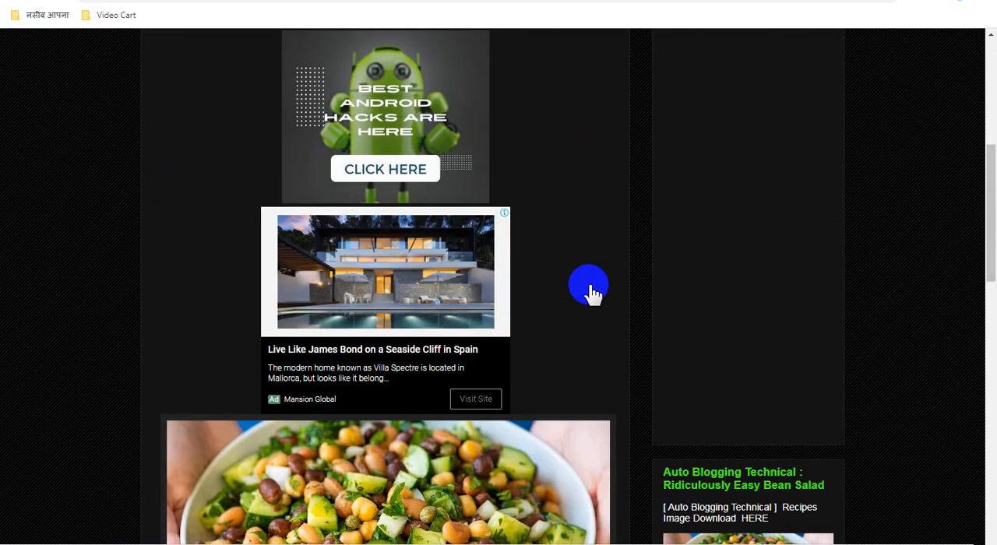
{"action": "scroll", "coordinate": [590, 290], "scroll_direction": "up", "scroll_amount": 2}
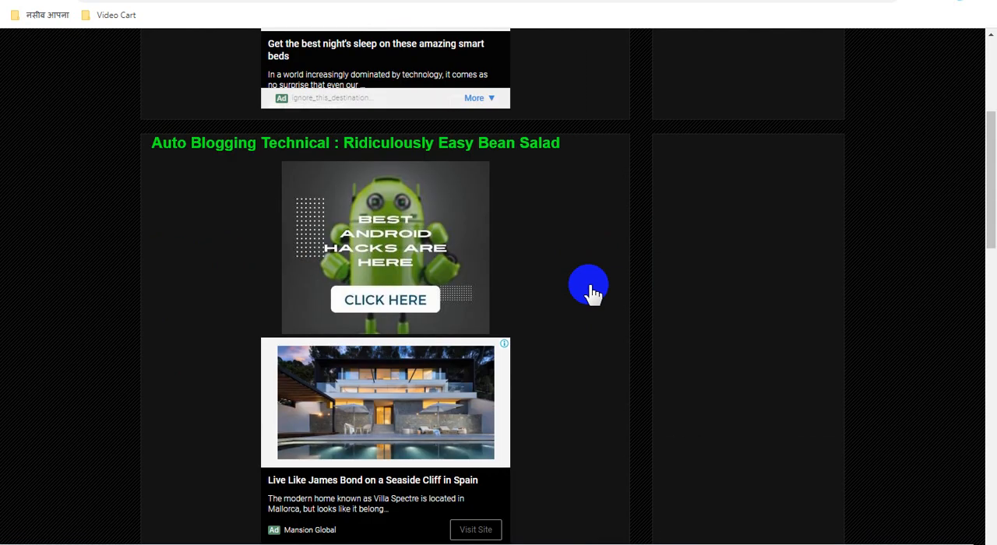
{"action": "scroll", "coordinate": [590, 289], "scroll_direction": "down", "scroll_amount": 2}
{"action": "scroll", "coordinate": [514, 286], "scroll_direction": "down", "scroll_amount": 3}
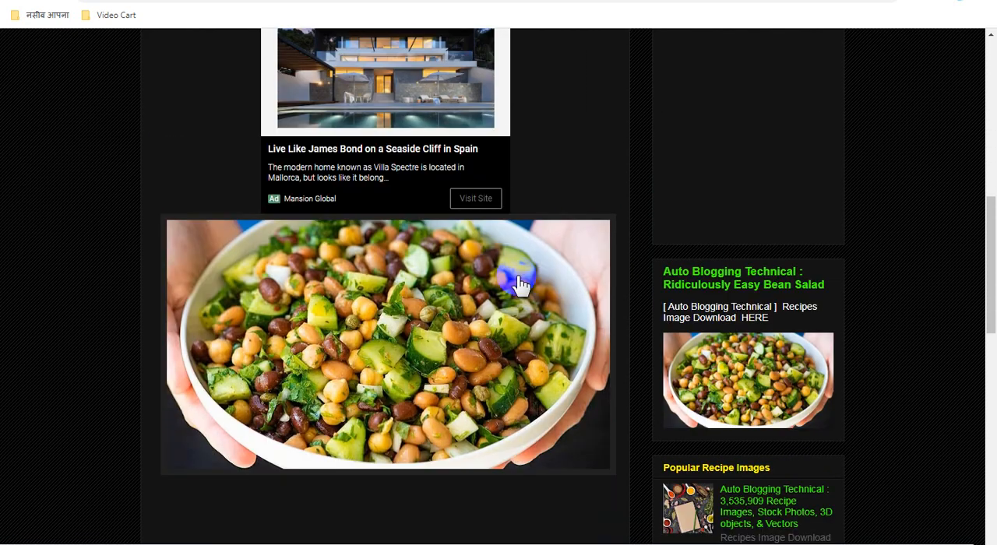
{"action": "scroll", "coordinate": [520, 285], "scroll_direction": "down", "scroll_amount": 2}
{"action": "scroll", "coordinate": [483, 234], "scroll_direction": "down", "scroll_amount": 1}
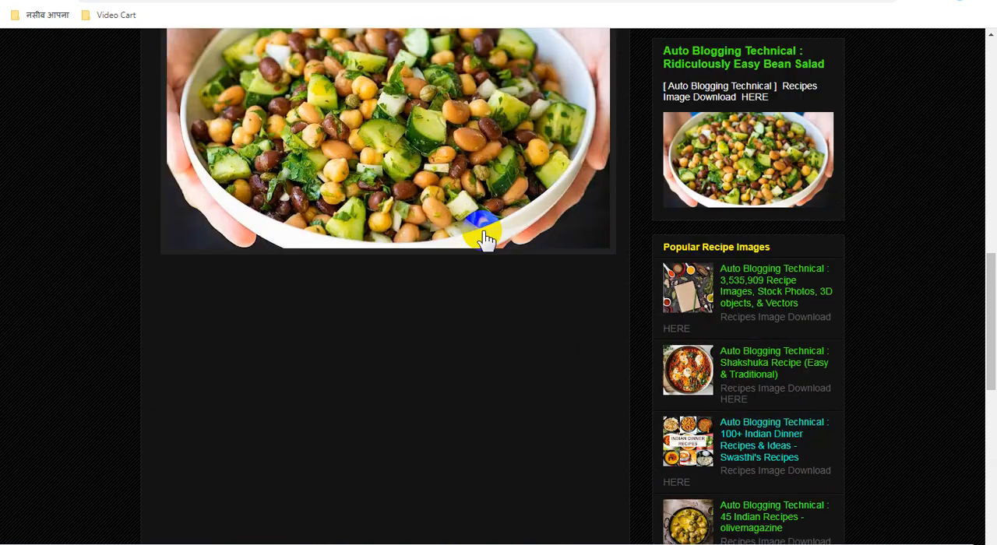
{"action": "scroll", "coordinate": [485, 238], "scroll_direction": "down", "scroll_amount": 8}
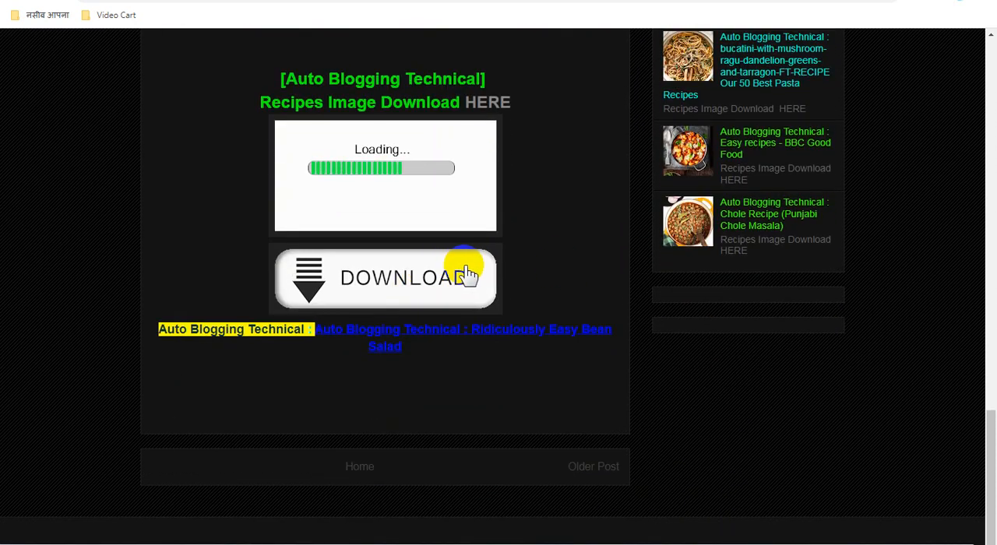
{"action": "scroll", "coordinate": [475, 272], "scroll_direction": "up", "scroll_amount": 3}
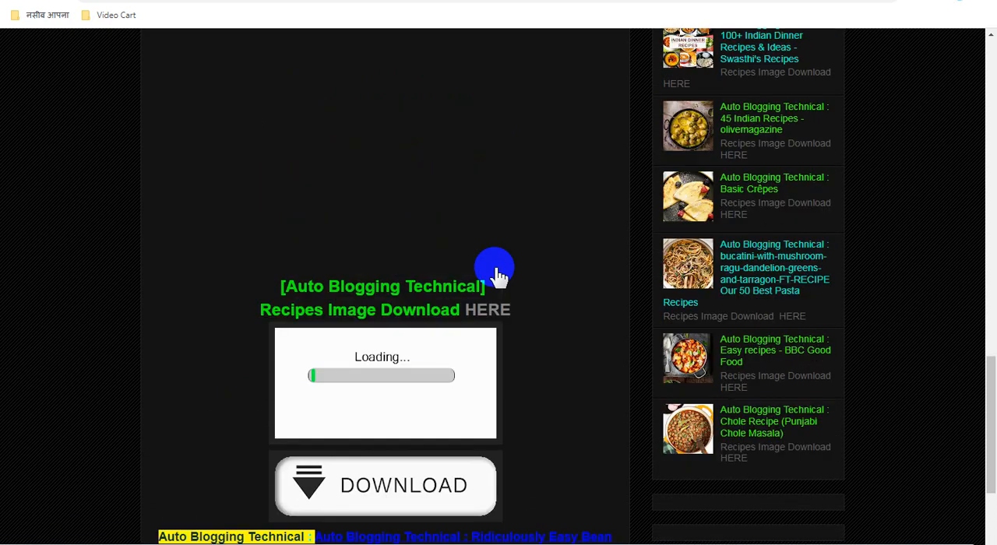
{"action": "scroll", "coordinate": [499, 274], "scroll_direction": "up", "scroll_amount": 7}
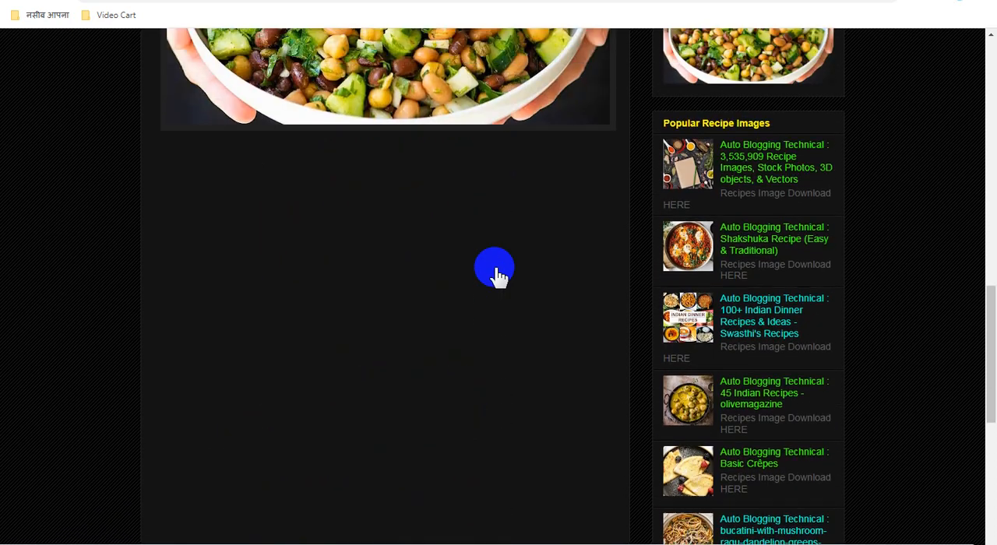
{"action": "scroll", "coordinate": [499, 274], "scroll_direction": "up", "scroll_amount": 10}
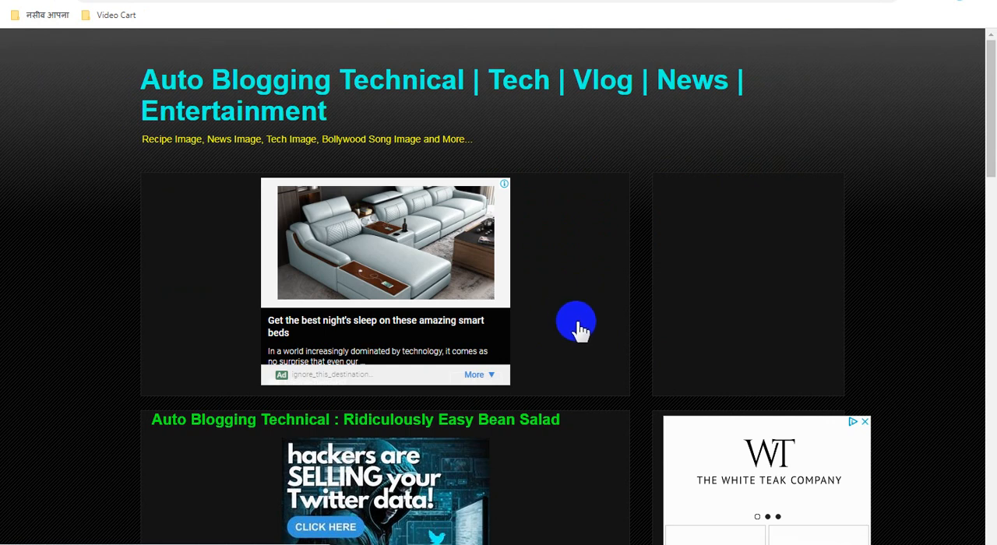
{"action": "scroll", "coordinate": [577, 328], "scroll_direction": "down", "scroll_amount": 5}
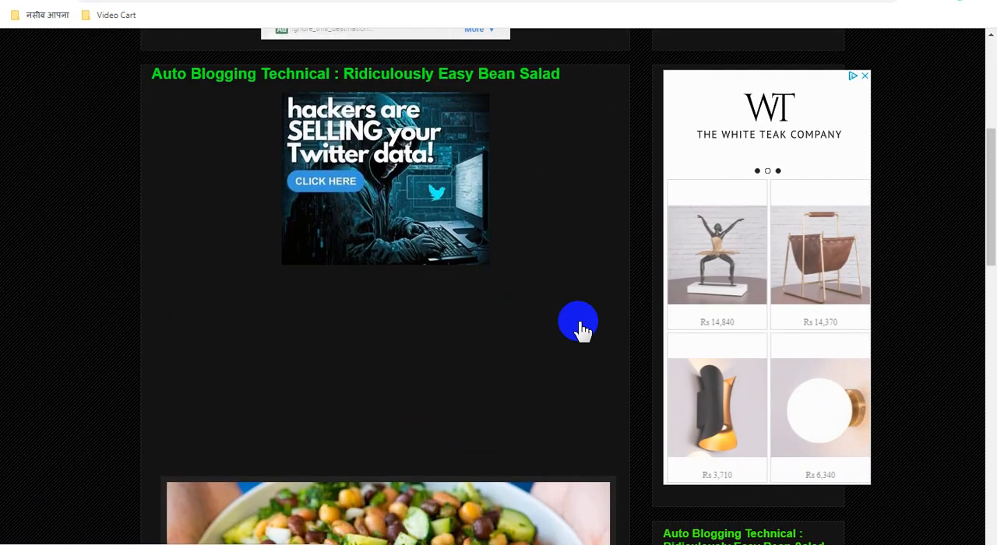
{"action": "scroll", "coordinate": [580, 329], "scroll_direction": "down", "scroll_amount": 5}
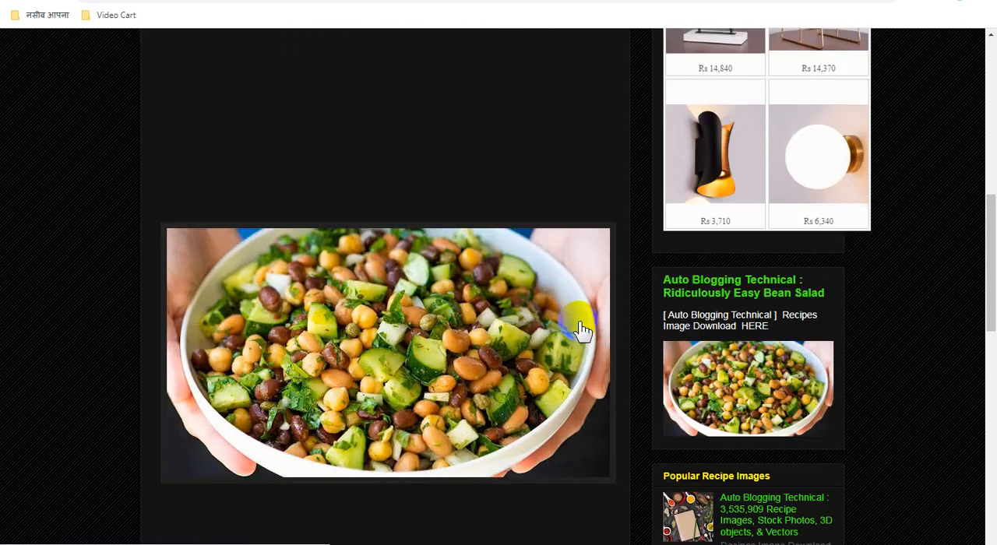
{"action": "scroll", "coordinate": [472, 284], "scroll_direction": "down", "scroll_amount": 9}
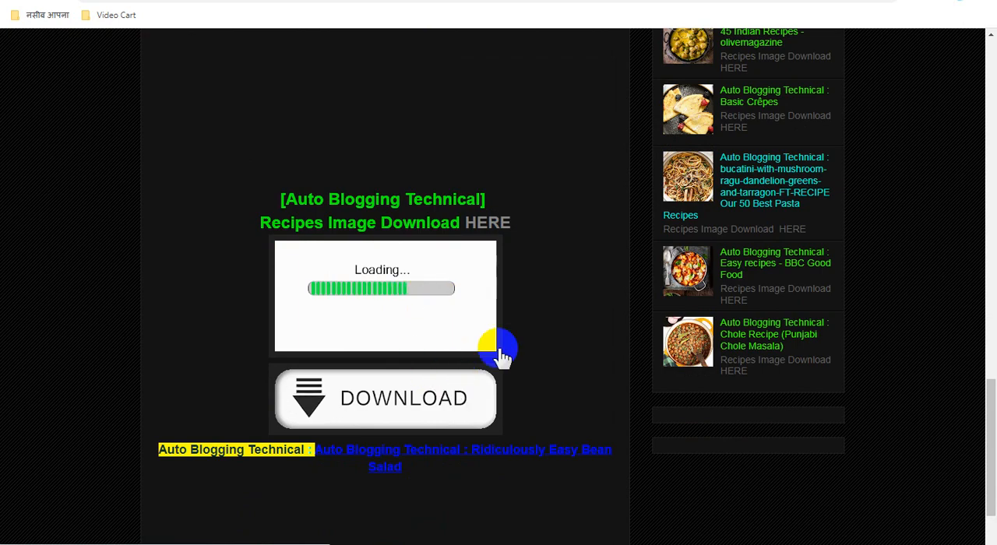
{"action": "scroll", "coordinate": [565, 327], "scroll_direction": "up", "scroll_amount": 8}
{"action": "scroll", "coordinate": [565, 327], "scroll_direction": "up", "scroll_amount": 12}
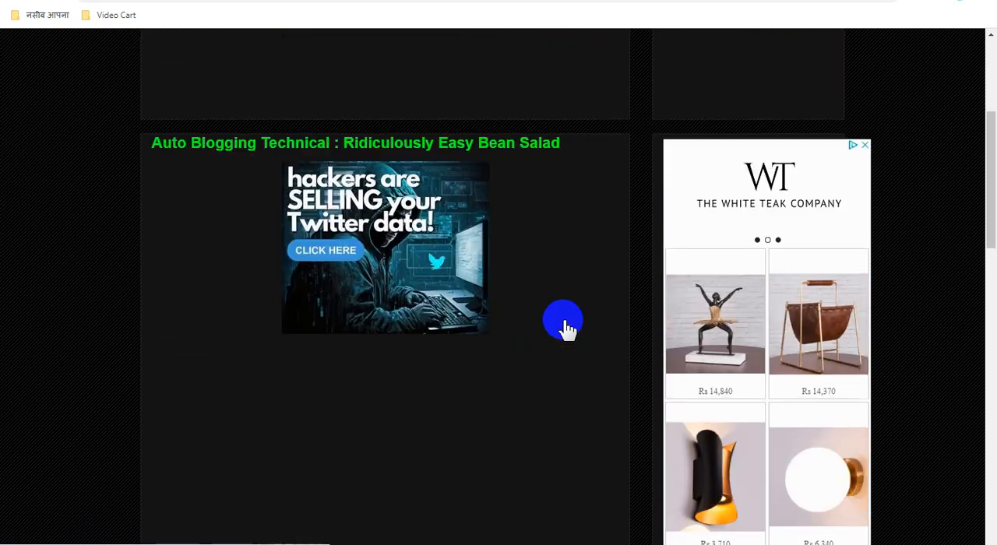